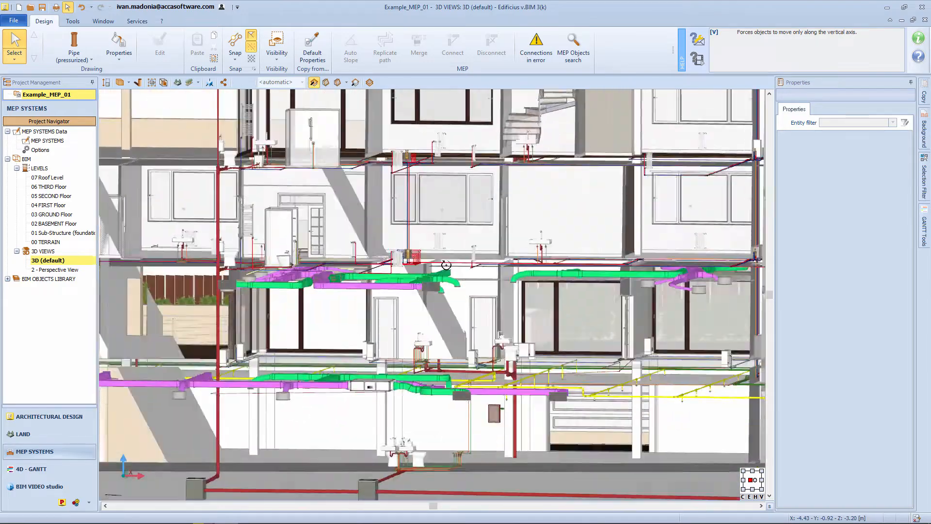
Step: Hide the Roof Level, THIRD Floor, SECOND Floor and FIRST Floor levels in the 3D view
middle_click_drag(447, 264, 432, 274)
scroll(432, 275, "down", 2)
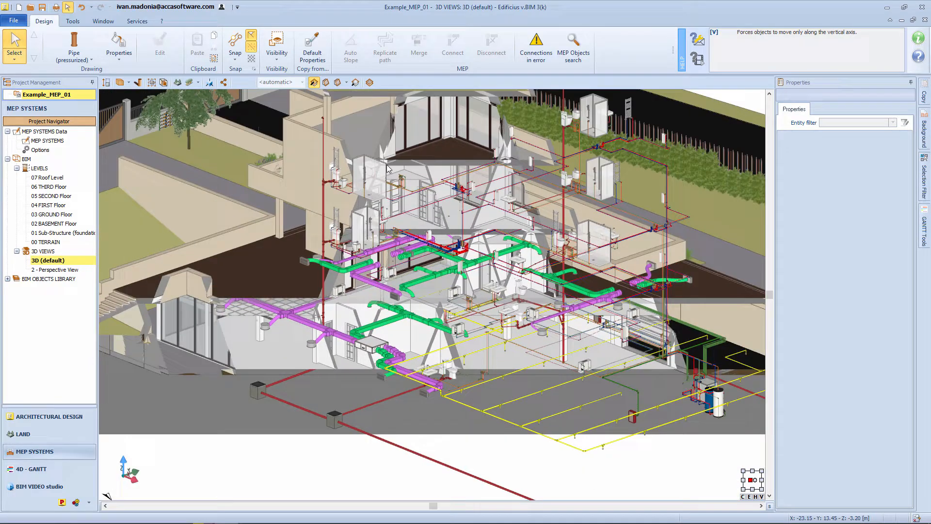
left_click(277, 51)
mouse_move(310, 281)
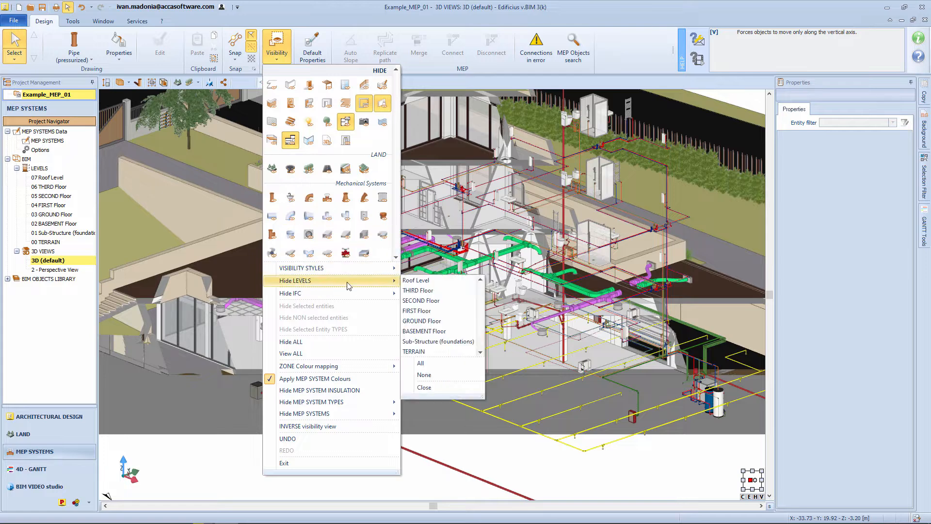
left_click(416, 280)
left_click(418, 291)
left_click(421, 301)
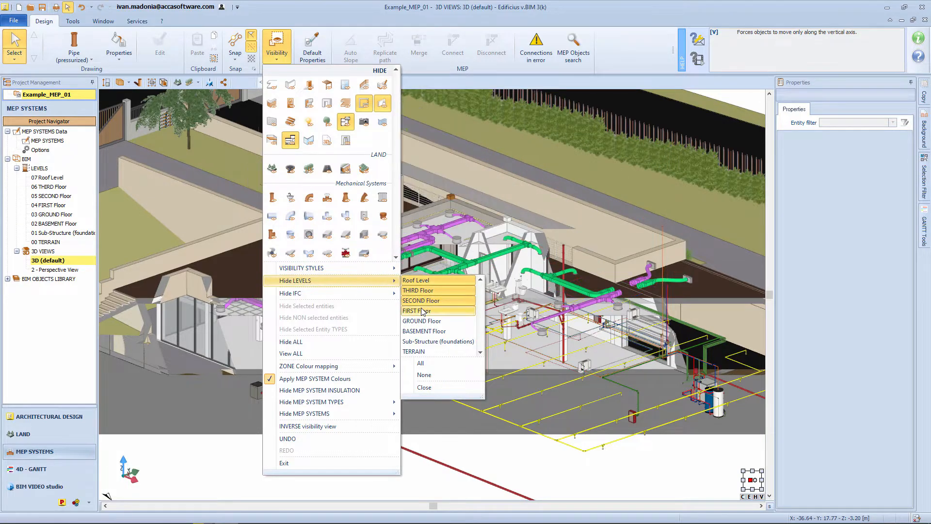
left_click(421, 311)
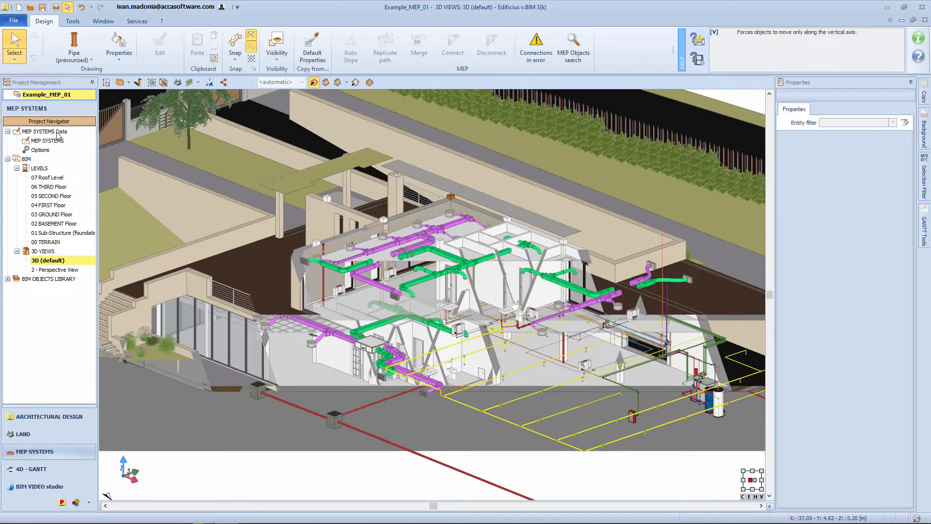
Step: Add a new system named "electrical" to the project's MEP systems list
left_click(54, 141)
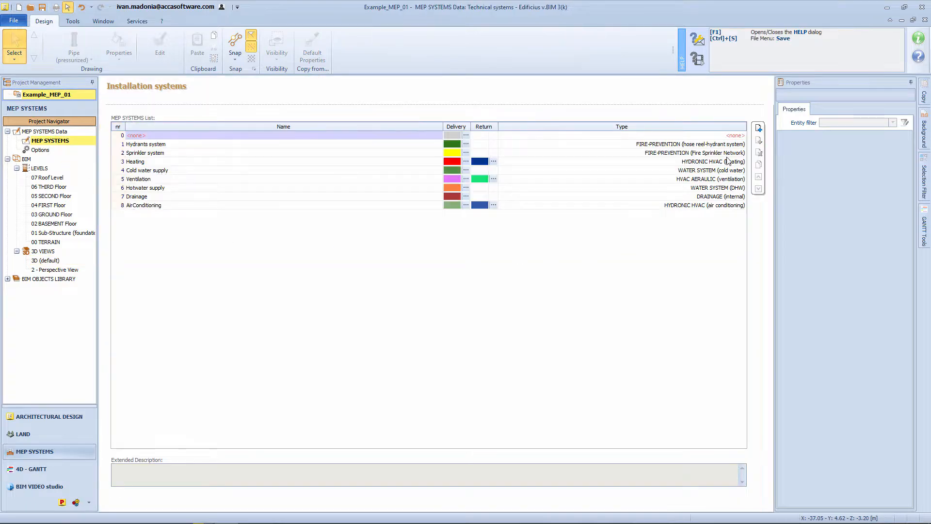
left_click(759, 128)
type("electrical")
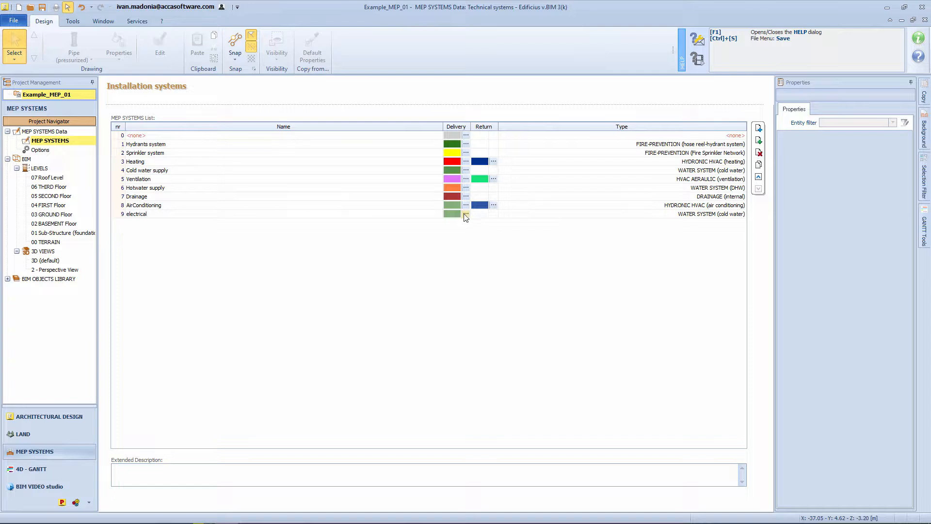
Step: Give the electrical system a light blue delivery colour and choose its system type
left_click(465, 214)
left_click(530, 118)
left_click(552, 262)
left_click(665, 215)
left_click(743, 214)
scroll(660, 235, "down", 6)
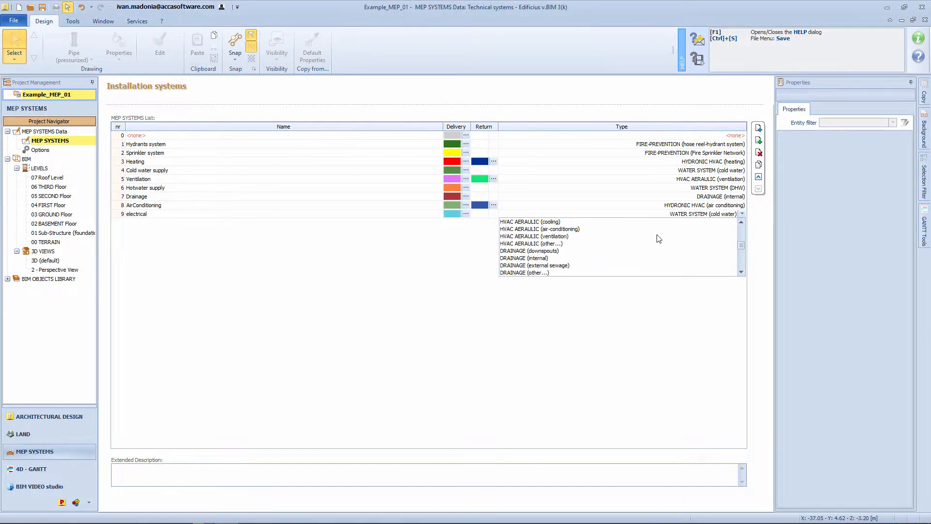
left_click(619, 235)
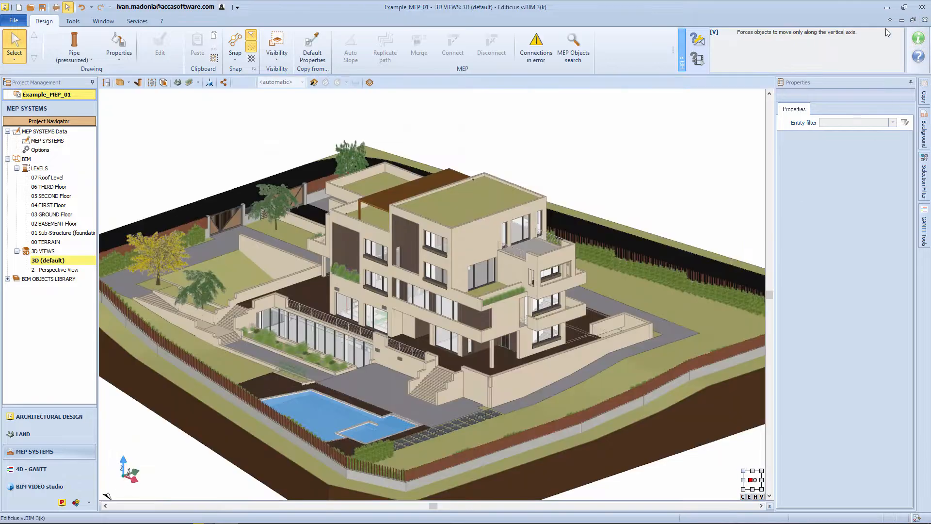
Step: Hide every MEP system except the electrical one in the 3D view
left_click(281, 57)
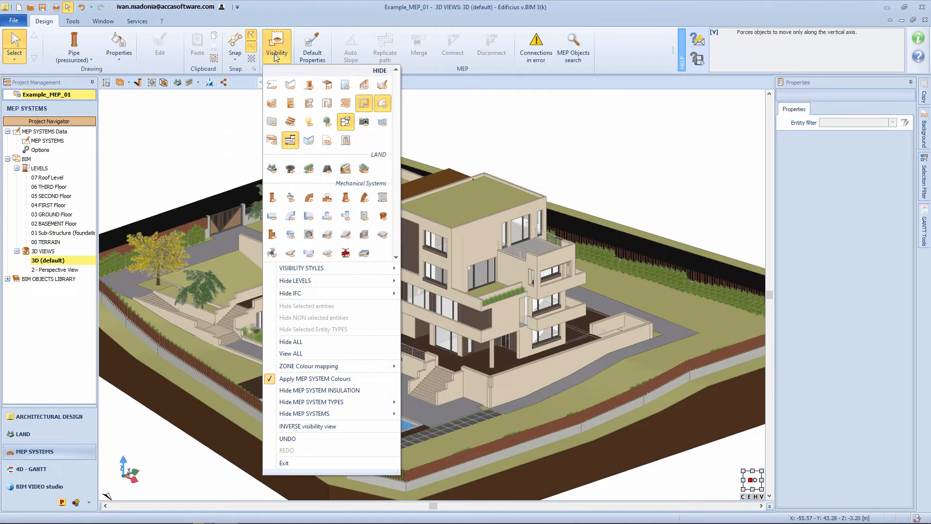
mouse_move(385, 414)
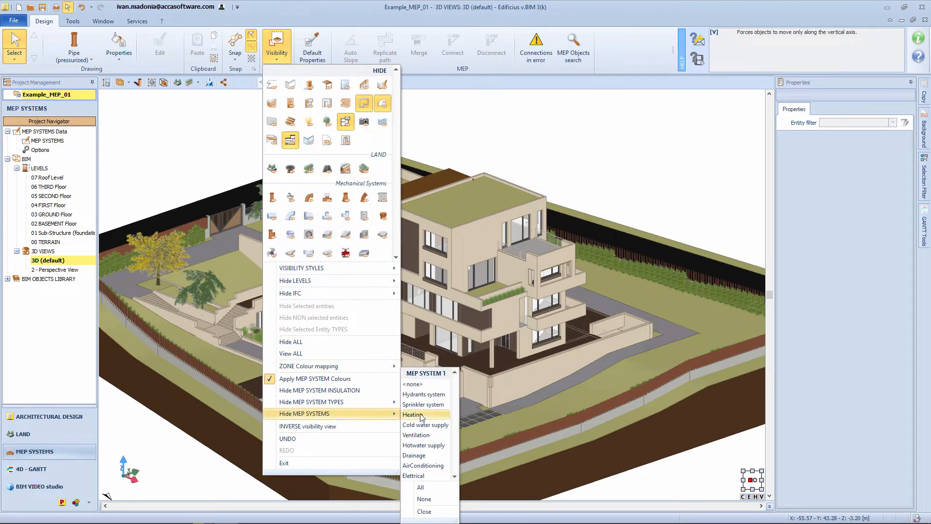
left_click(422, 488)
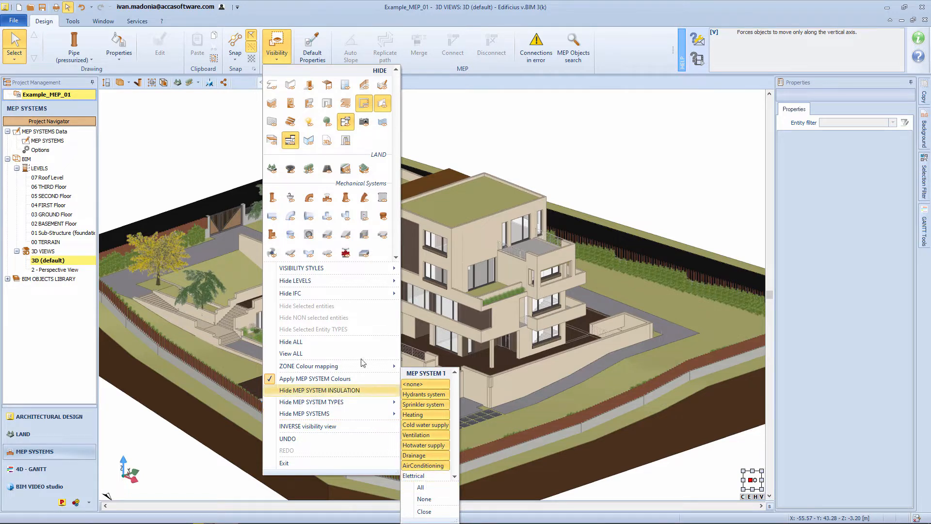
Step: Hide the Roof Level and the THIRD, SECOND and FIRST Floor levels to expose the ground floor
mouse_move(340, 280)
left_click(416, 280)
left_click(422, 291)
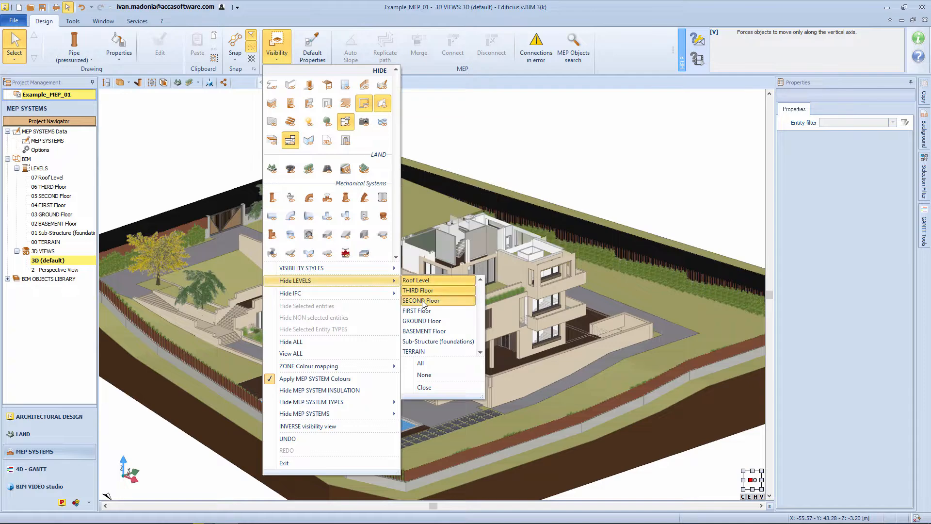
left_click(420, 300)
left_click(418, 311)
left_click(492, 312)
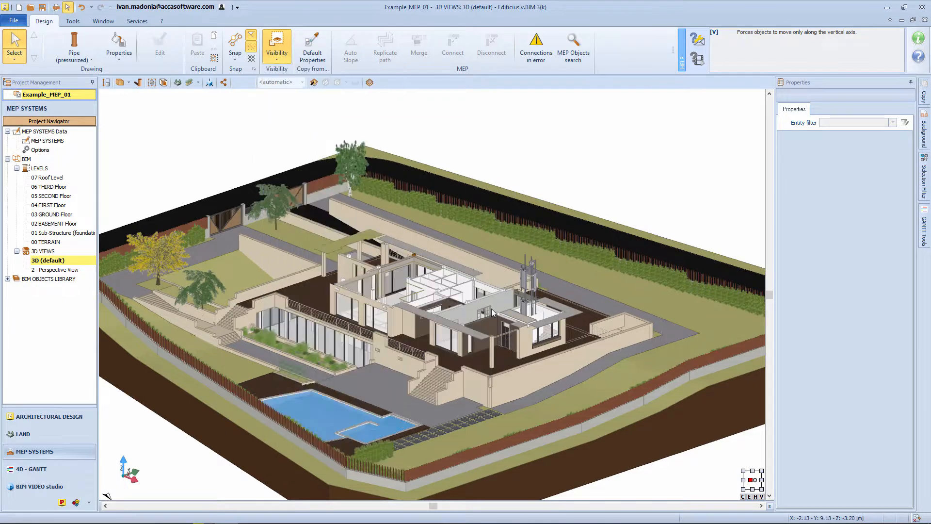
Step: Set the 3D view direction to look straight down on the ground floor plan
middle_click_drag(492, 312, 510, 344)
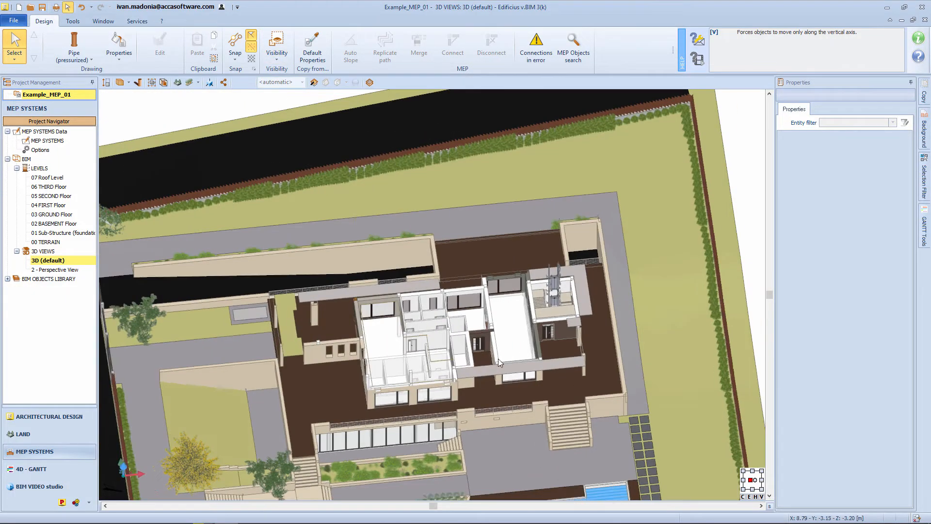
left_click(158, 86)
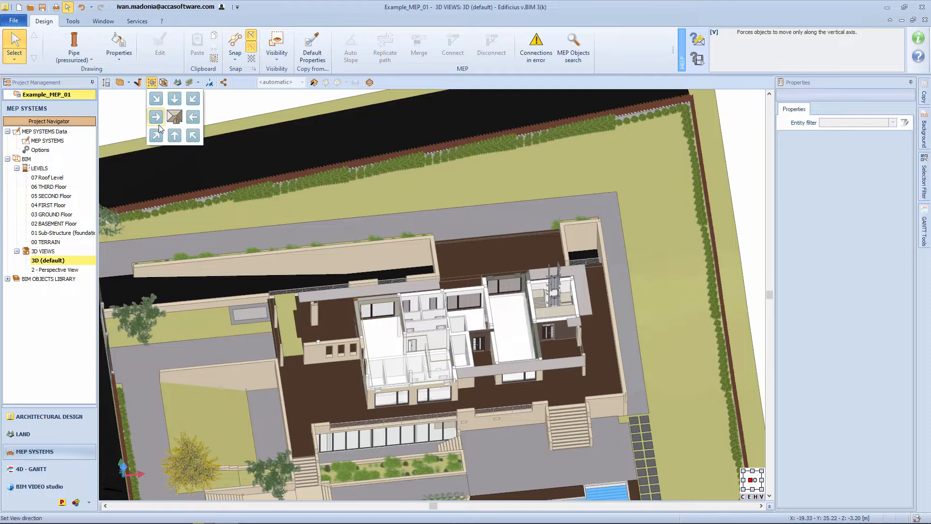
left_click(175, 117)
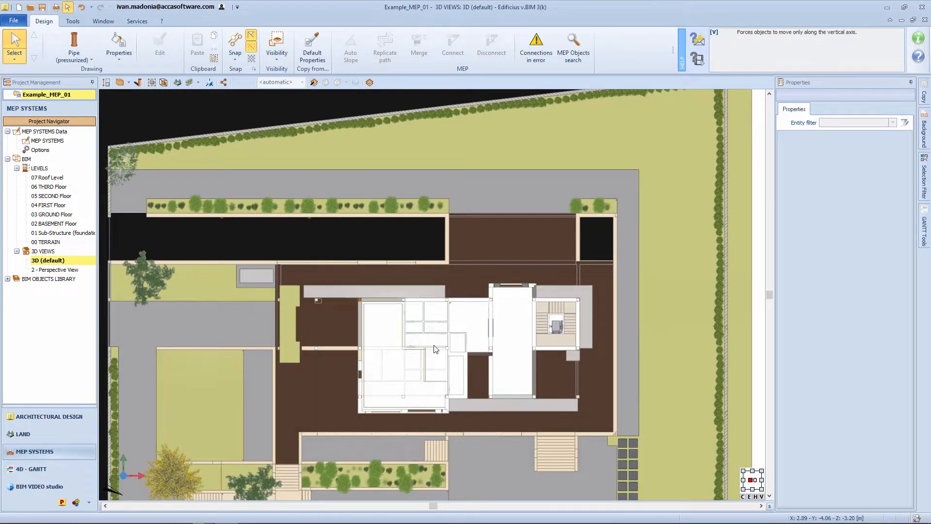
scroll(439, 352, "up", 5)
middle_click_drag(411, 311, 370, 288)
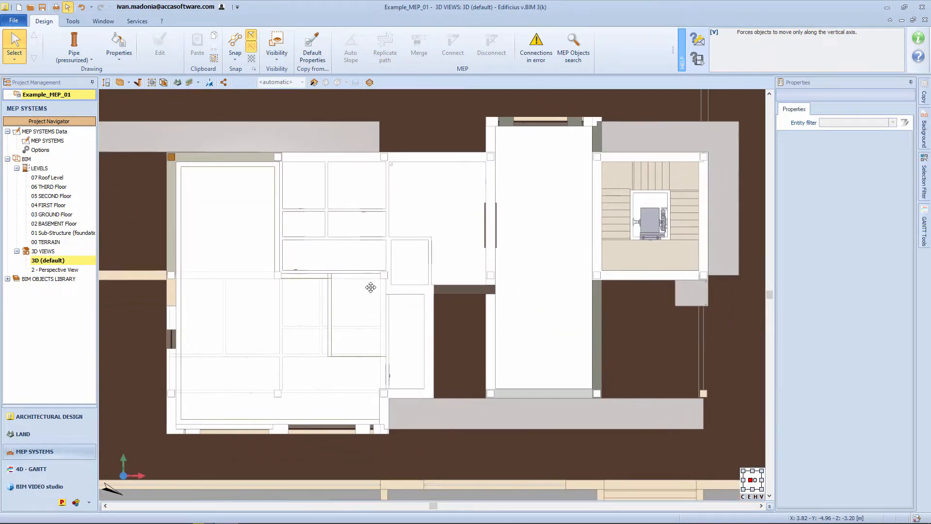
Step: Create a single-phase electricity meter with 3.00 kW contractual power as the electrical equipment model, using the parametric configurator
left_click(74, 56)
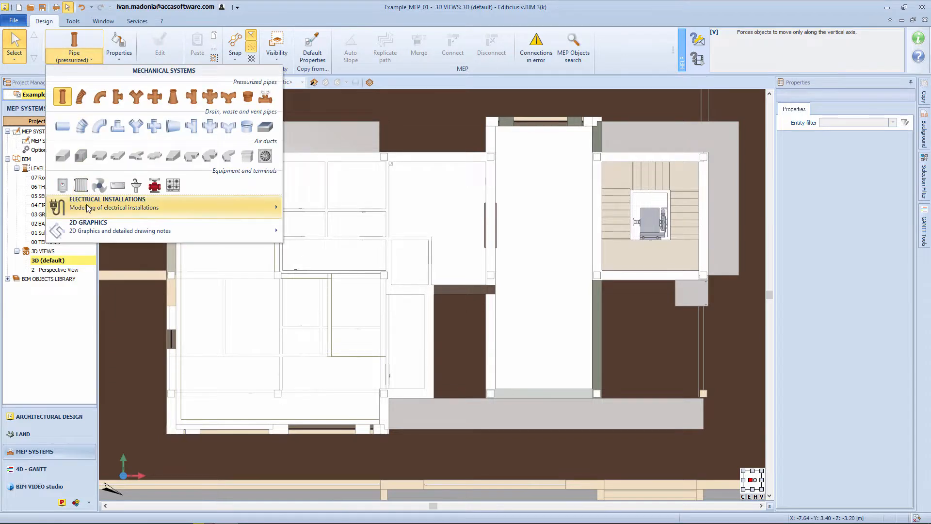
mouse_move(88, 209)
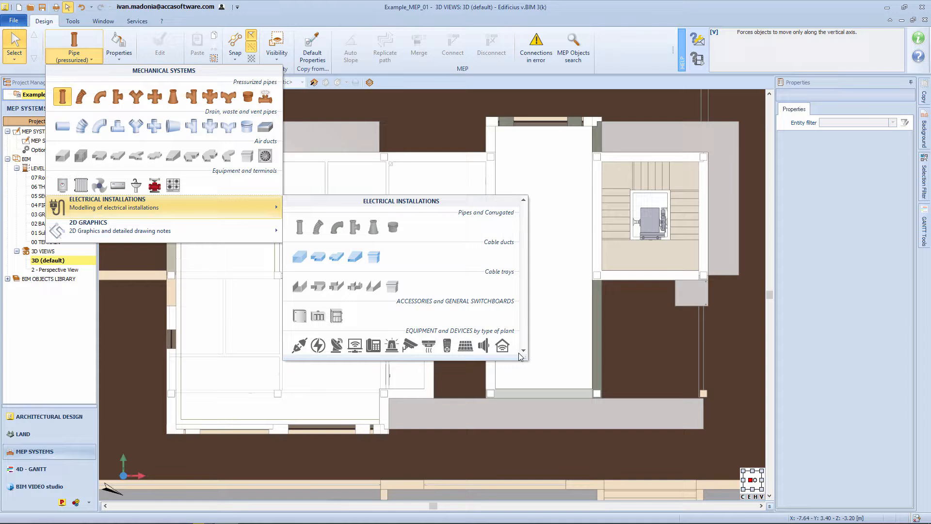
left_click(299, 346)
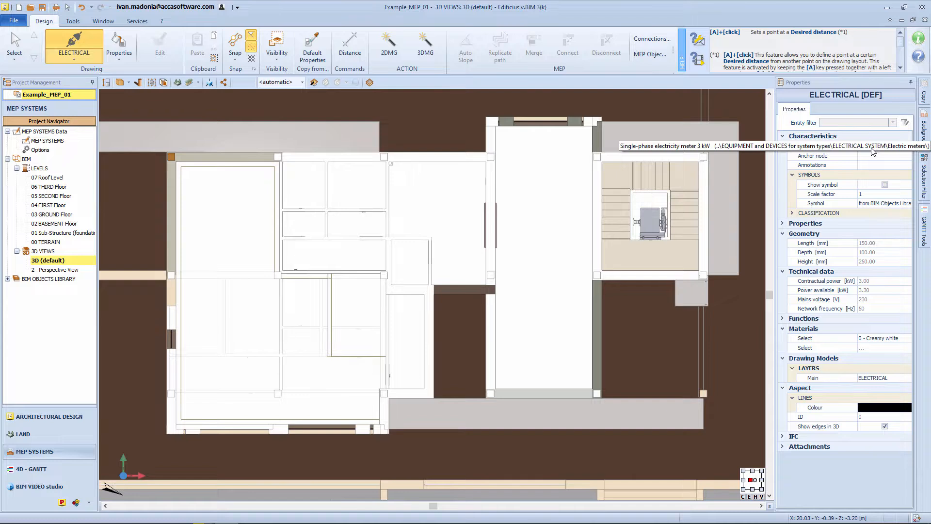
left_click(872, 148)
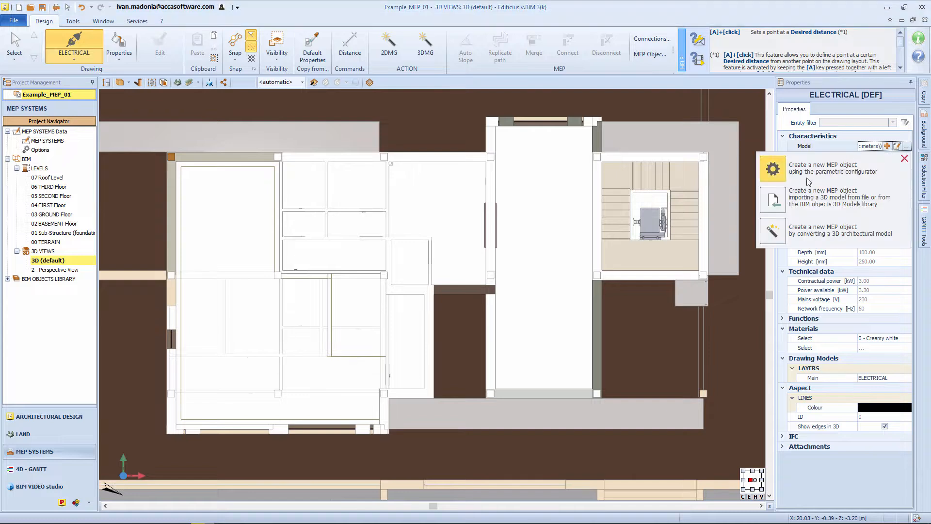
left_click(775, 176)
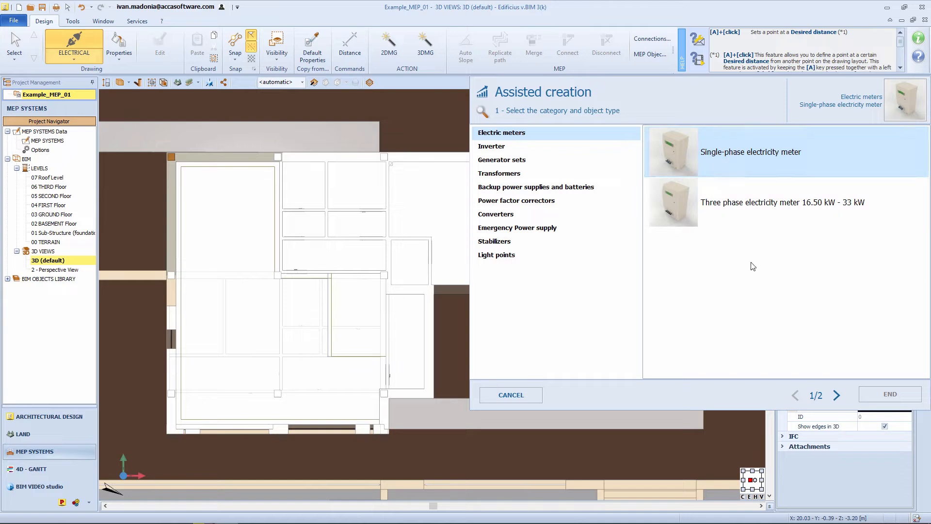
left_click(838, 395)
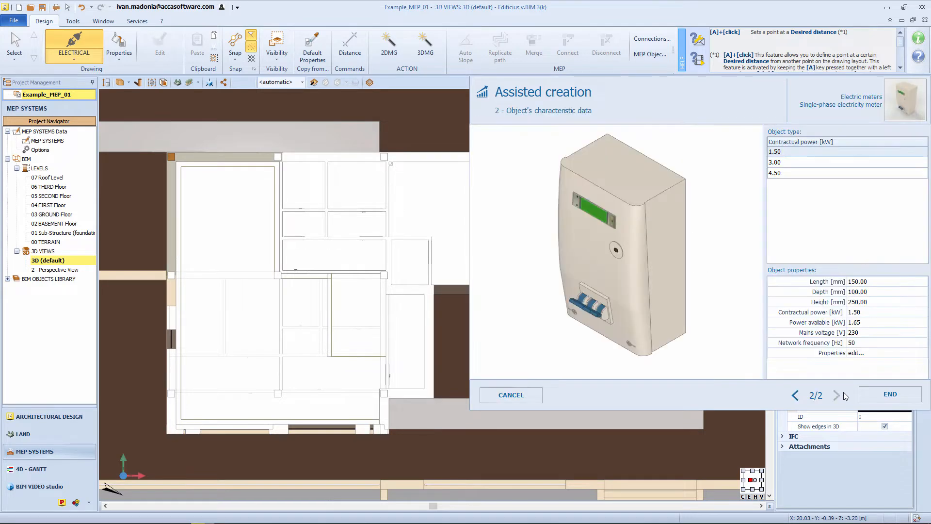
left_click(805, 168)
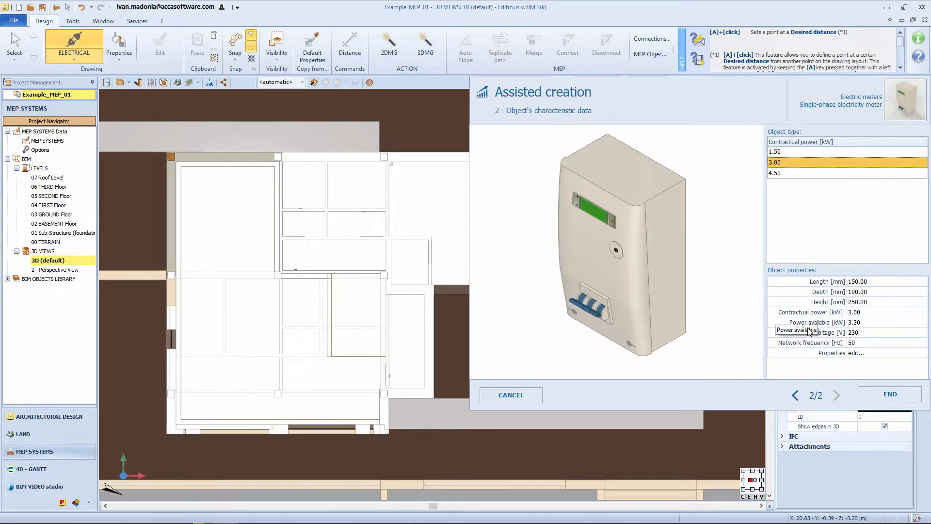
left_click(876, 393)
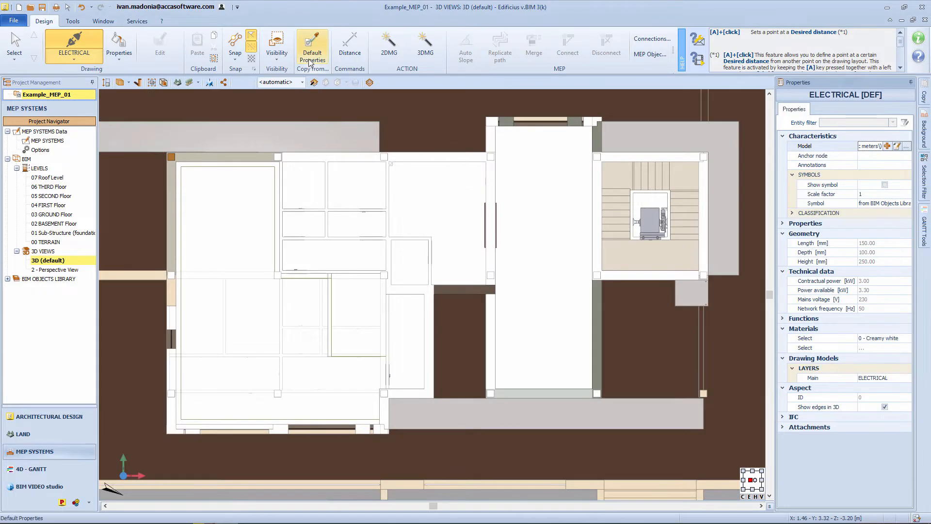
Step: Place the electricity meter inside the rectangular wall recess and set its orientation
left_click(314, 82)
middle_click_drag(512, 270, 561, 276)
scroll(538, 310, "up", 8)
scroll(532, 315, "up", 3)
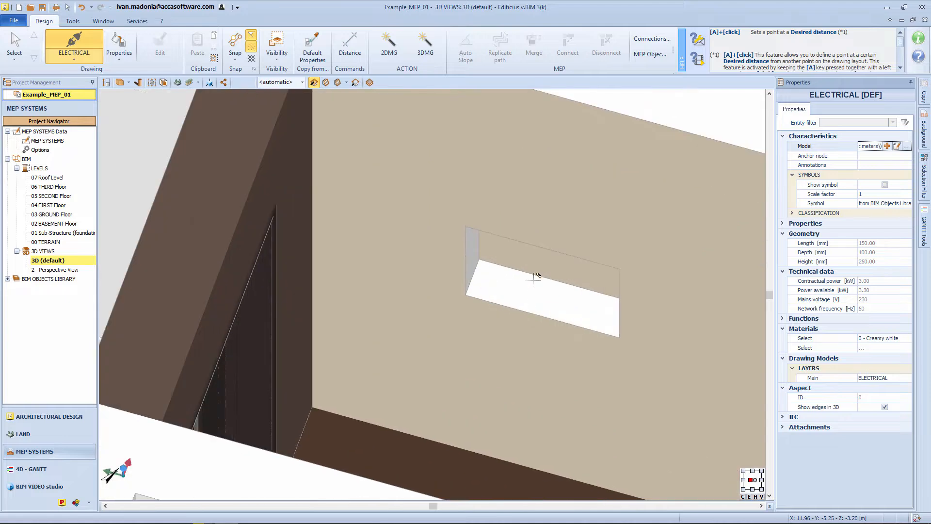
left_click(536, 268)
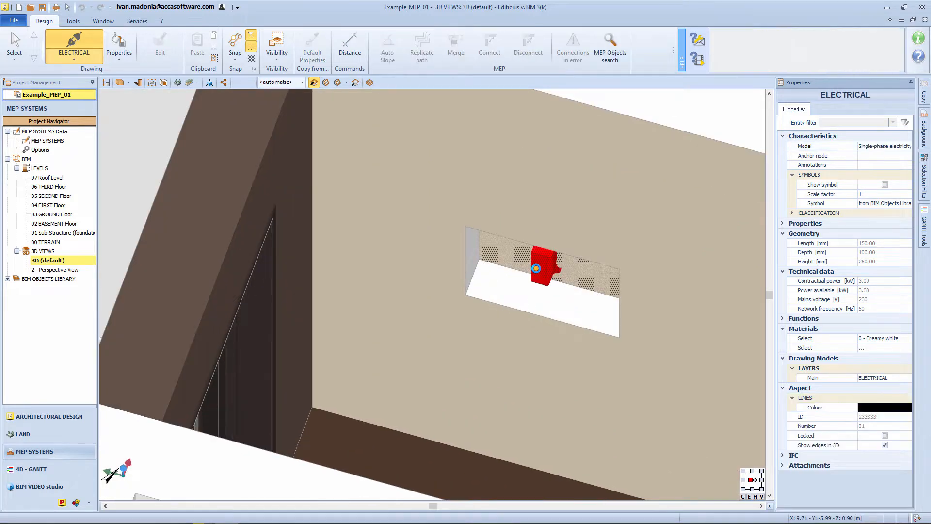
left_click_drag(536, 268, 510, 258)
middle_click_drag(510, 257, 371, 371)
scroll(507, 246, "up", 3)
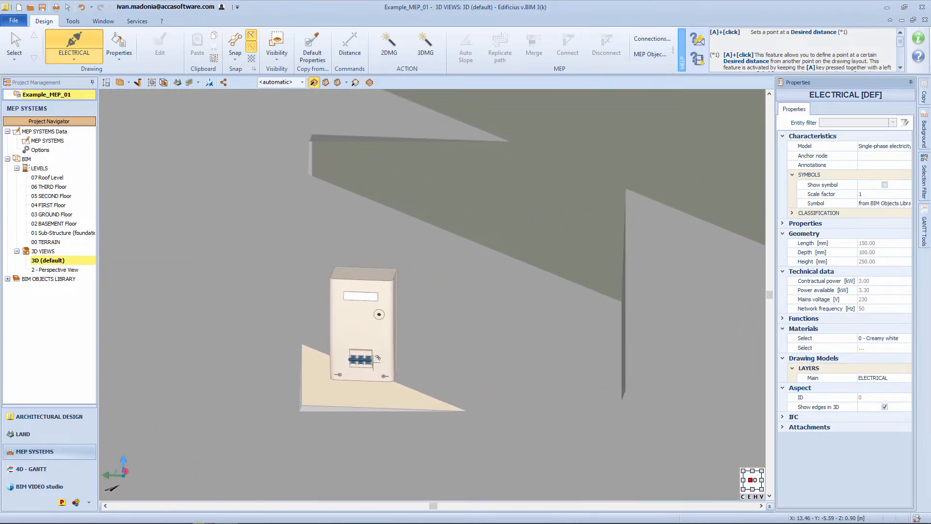
Step: Create a flush-mounted switchboard with 12x1 modules as the switchboard model, using the parametric configurator
left_click(92, 59)
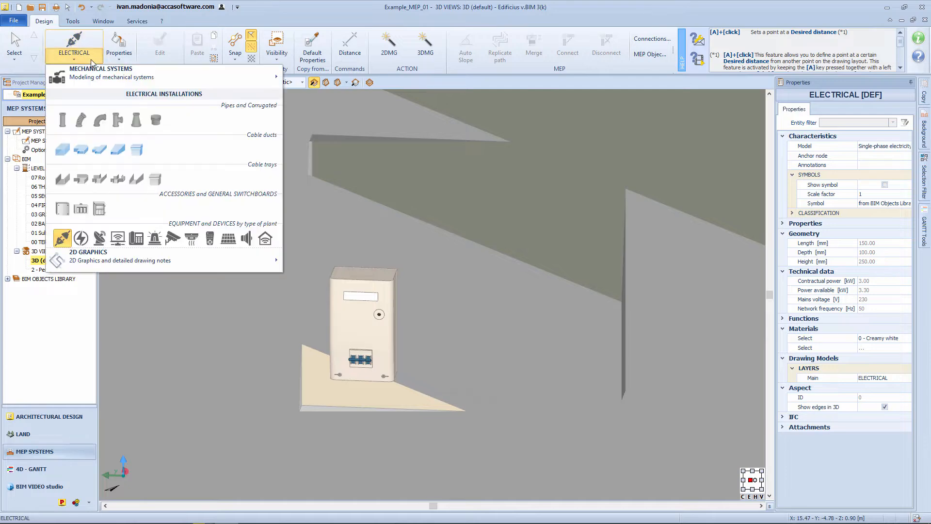
left_click(98, 209)
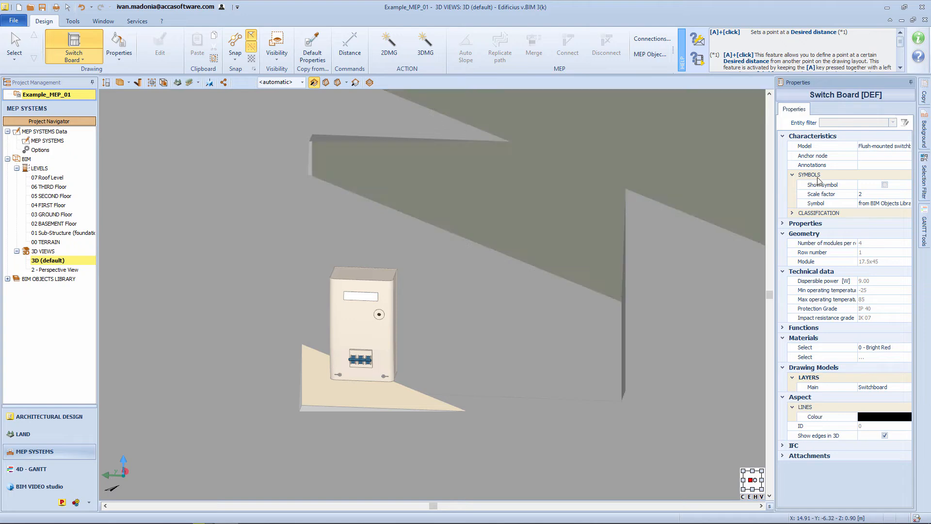
left_click(898, 147)
left_click(887, 146)
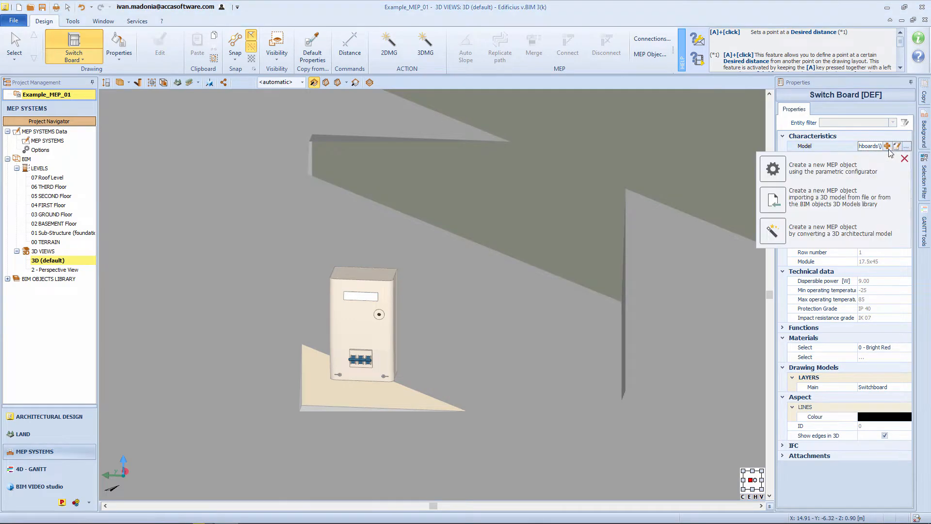
left_click(781, 174)
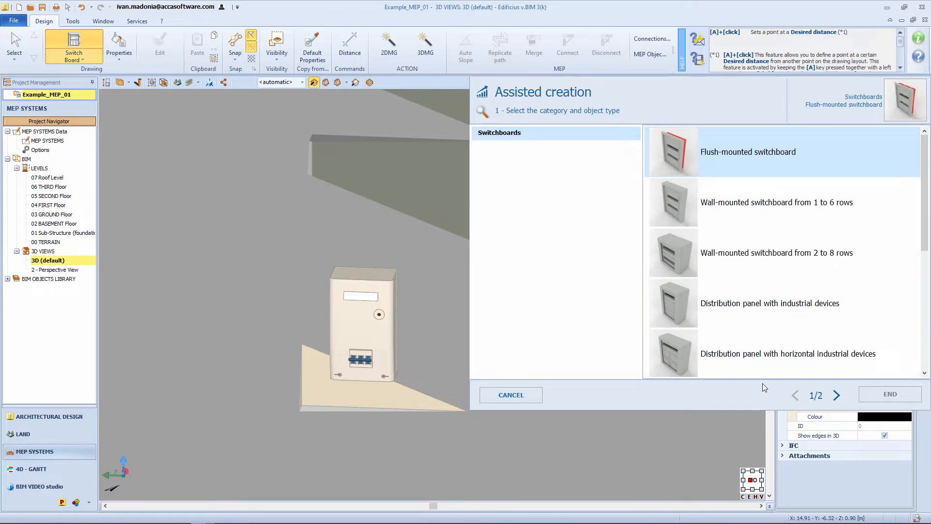
left_click(834, 395)
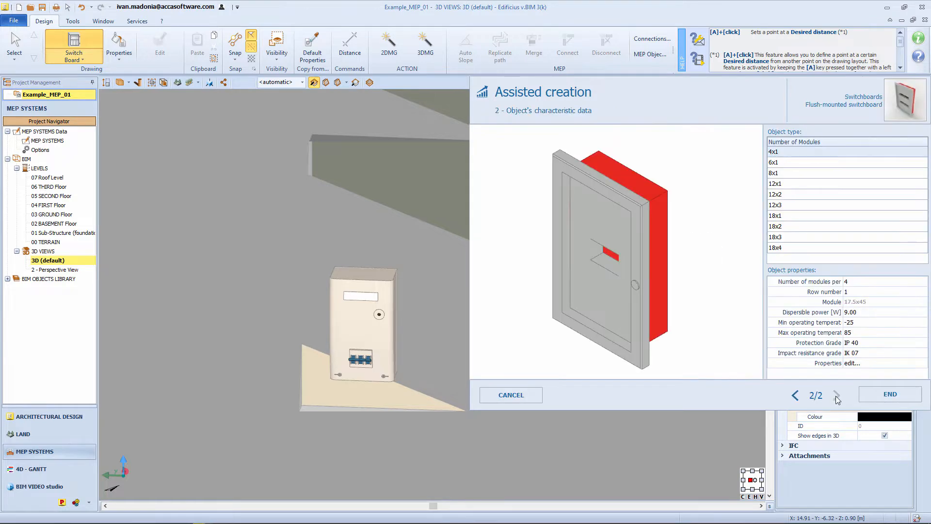
left_click(791, 185)
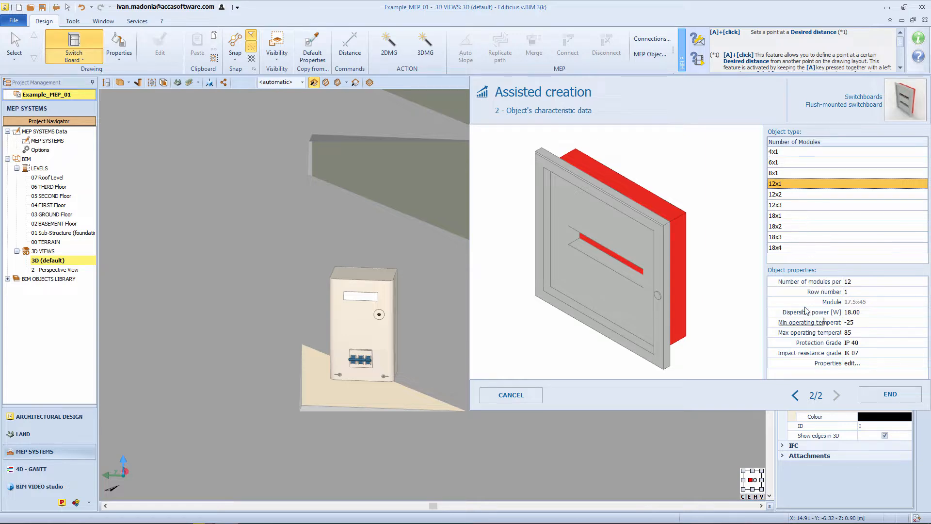
left_click(886, 394)
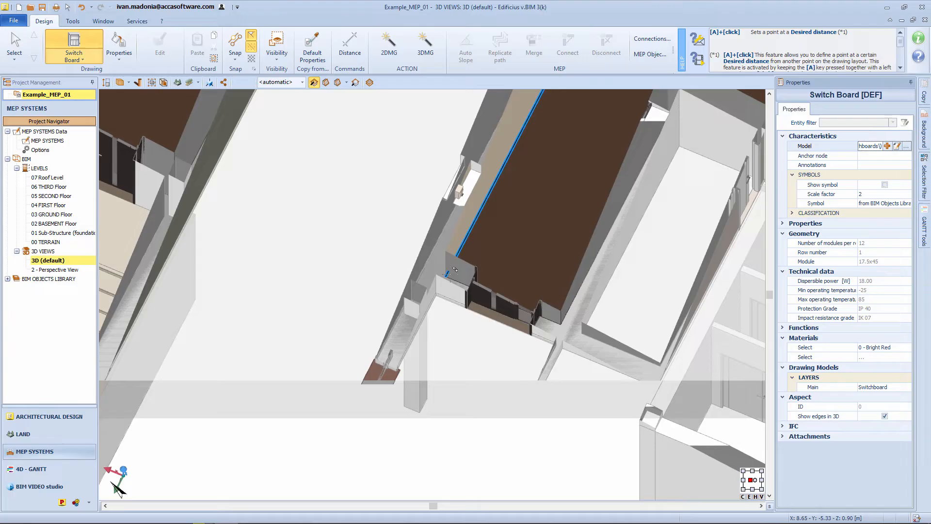
Step: Place the flush-mounted switchboard on the short wall beside the dark partition and set its orientation
left_click(449, 280)
scroll(449, 282, "up", 5)
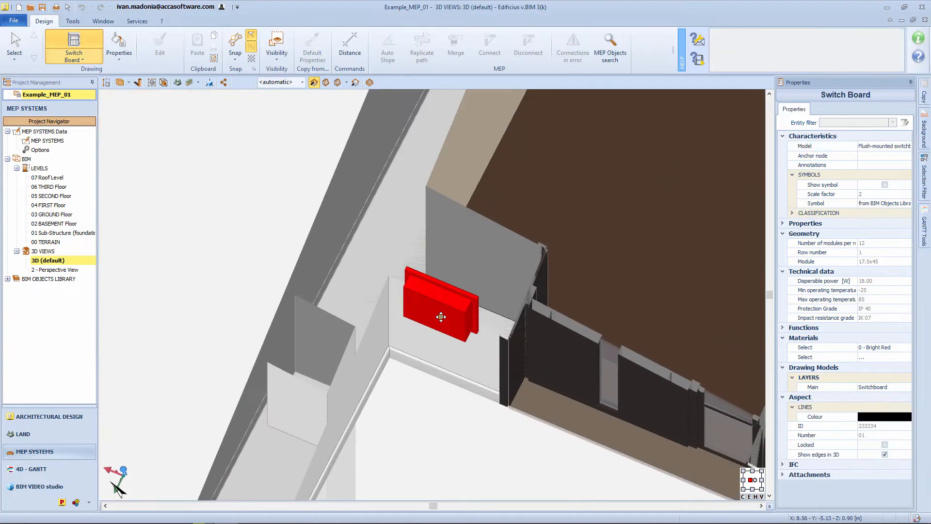
key("space")
key("space")
left_click(441, 305)
Step: Set the switchboard's height offset (Delta) from the ground floor level to 1.5 m
key("space")
left_click(441, 303)
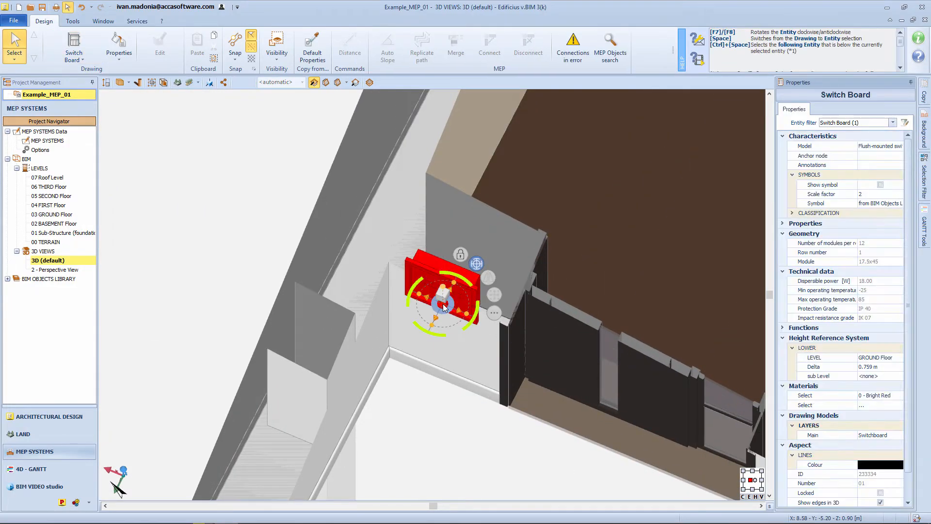
left_click(878, 367)
type("1.5")
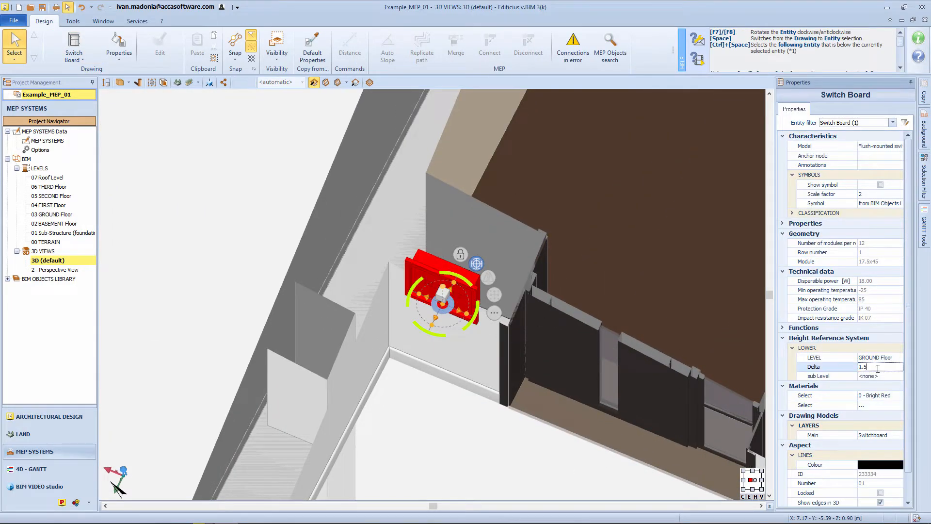
key("Return")
Step: Replace the switchboard's first blank module with the Magnetothermal switch - 4 M from the general BIM objects library
middle_click_drag(621, 355, 626, 325)
scroll(489, 260, "up", 4)
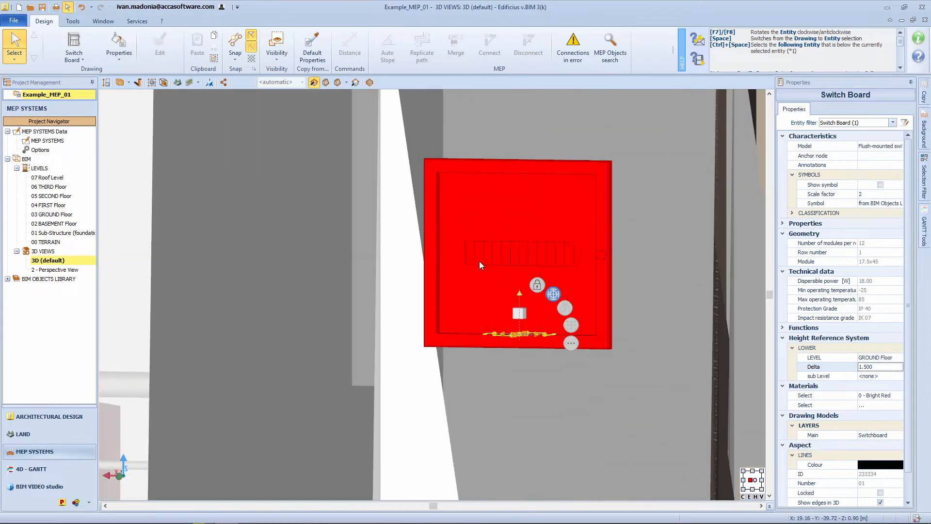
left_click(470, 261)
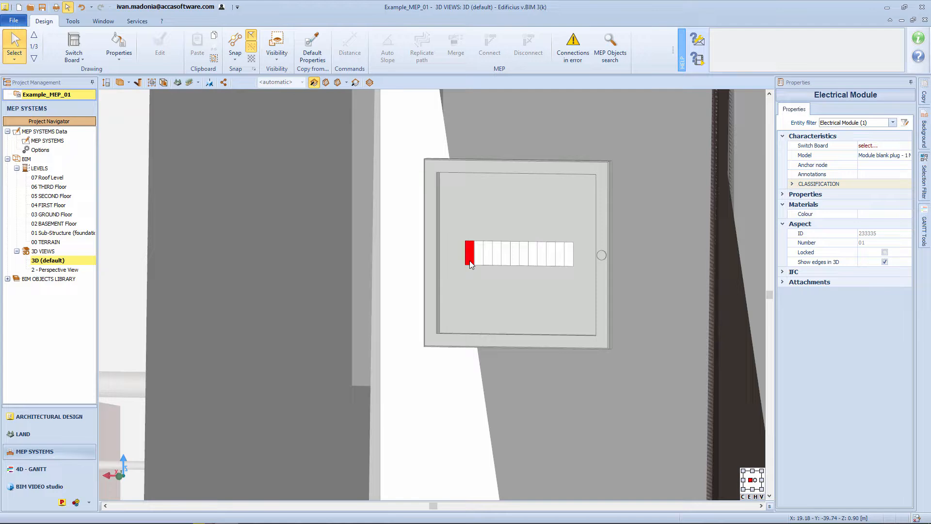
left_click(886, 155)
left_click(907, 156)
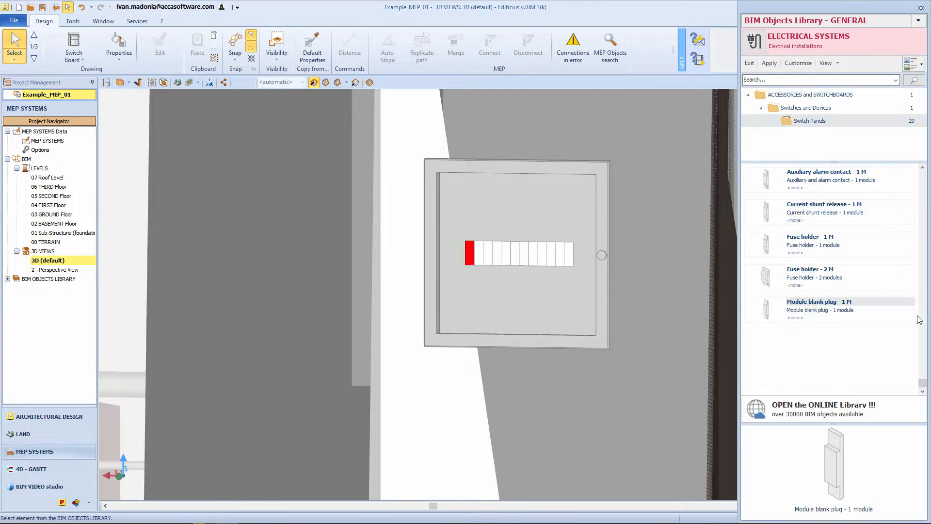
left_click_drag(923, 381, 920, 169)
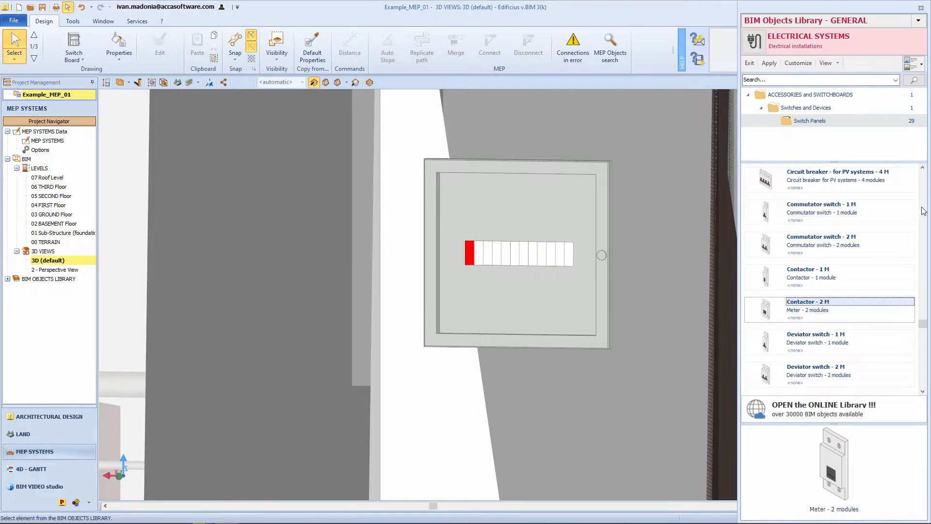
left_click_drag(920, 323, 916, 184)
scroll(911, 185, "up", 2)
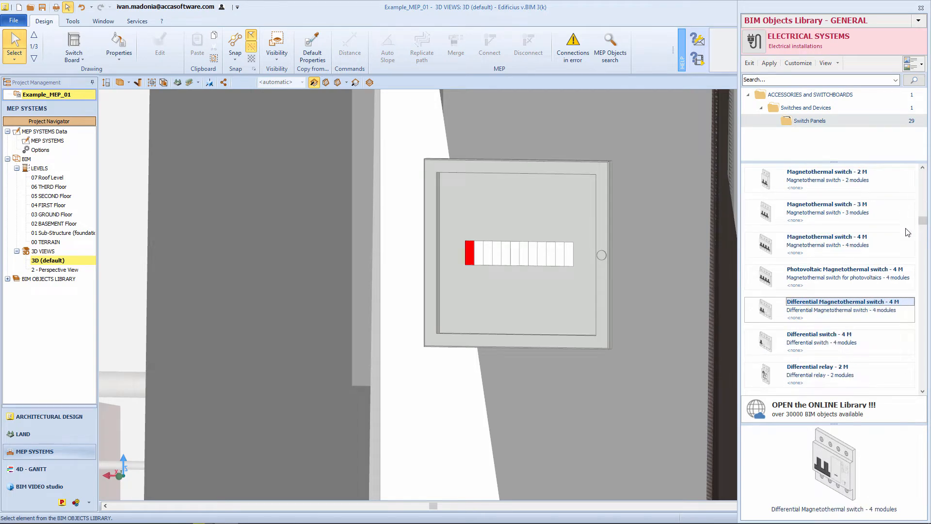
left_click(827, 256)
double_click(832, 255)
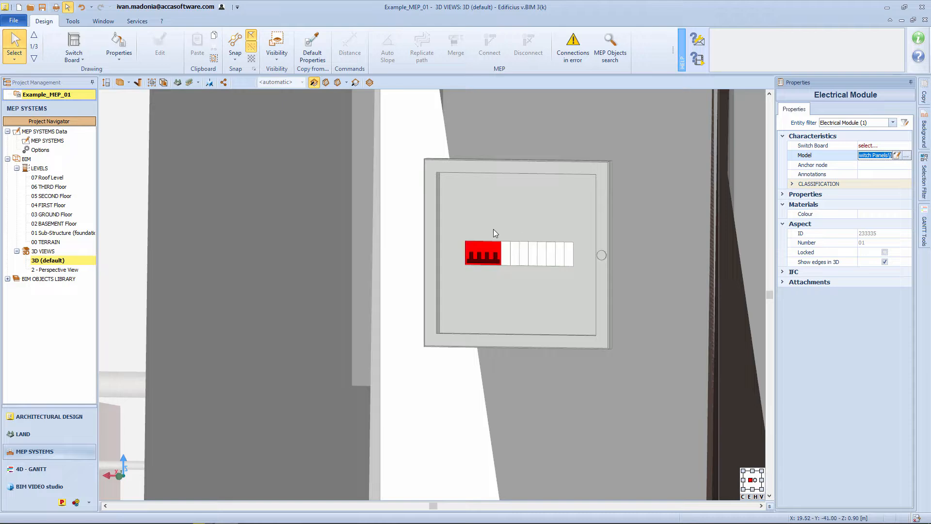
Step: Replace the blank module next to the magnetothermal switch with the Differential Magnetothermal switch - 4 M from the general library
left_click(505, 254)
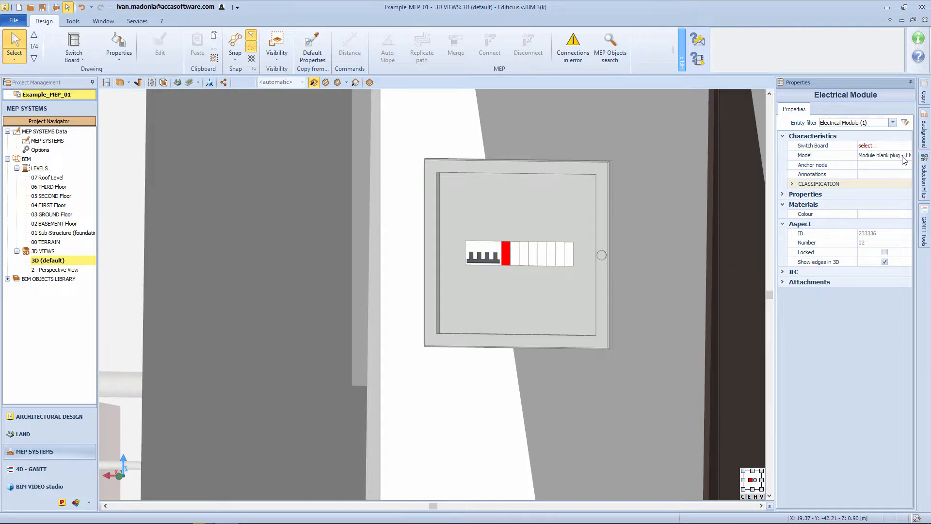
left_click(871, 156)
left_click(906, 155)
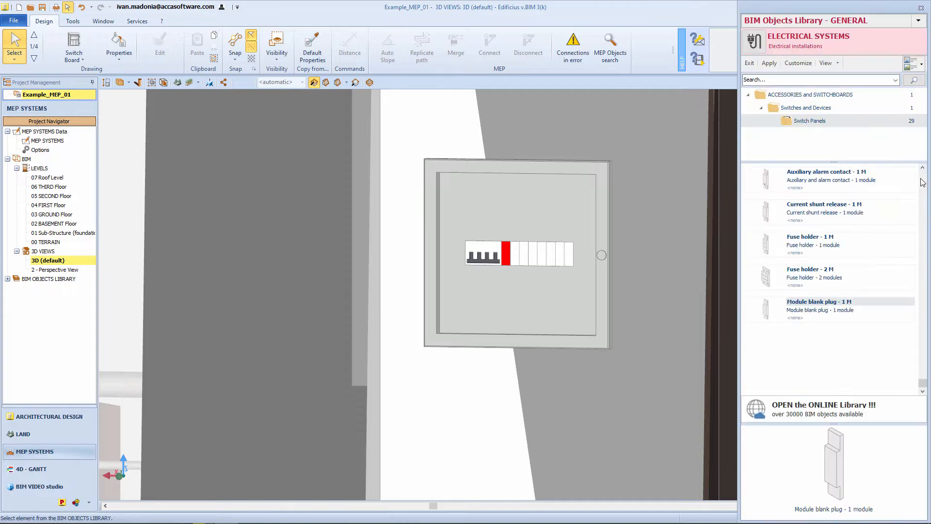
left_click(921, 179)
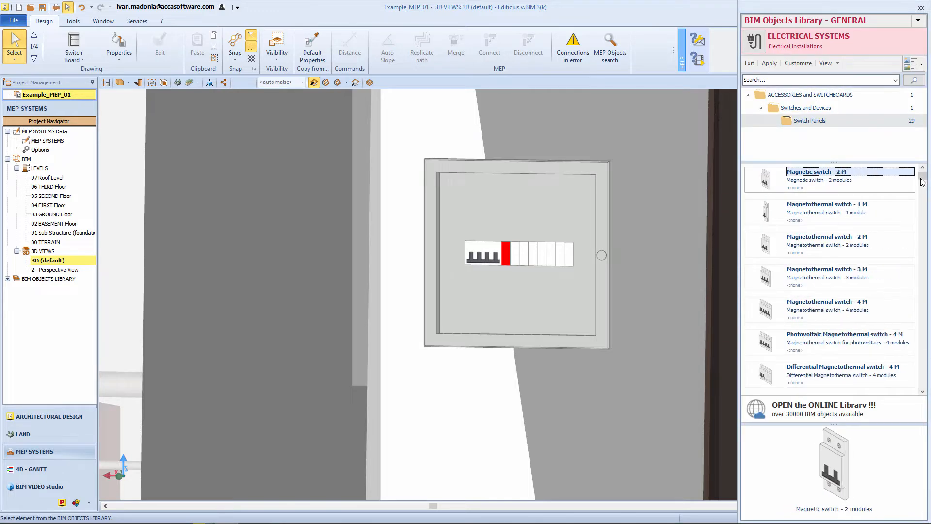
left_click(855, 377)
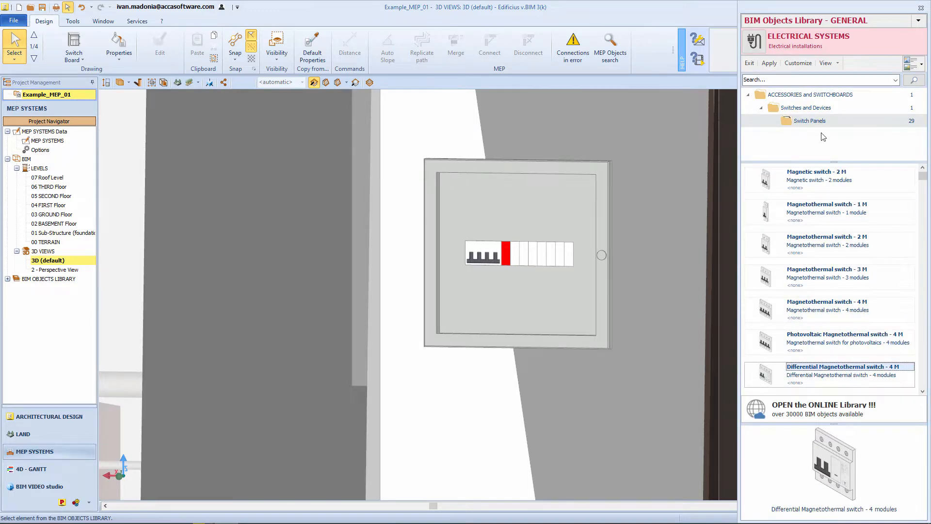
left_click(771, 63)
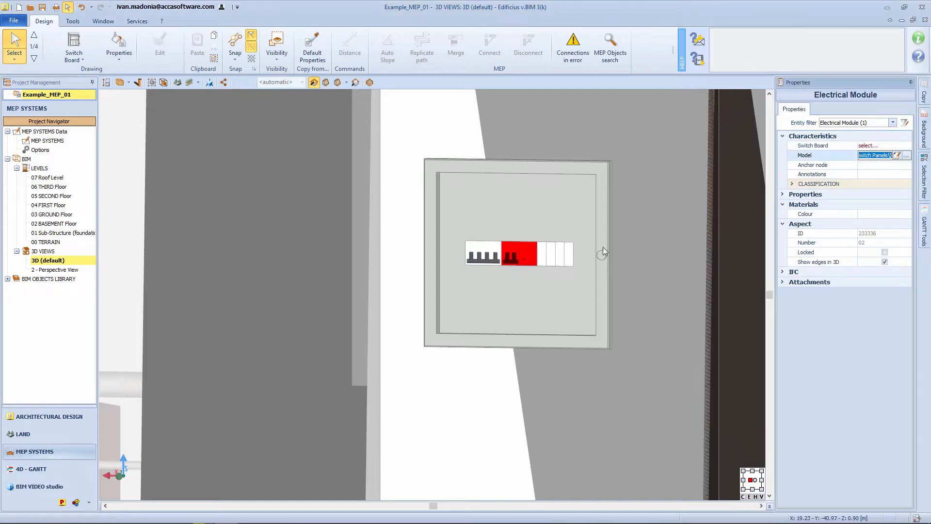
Step: Fill the remaining switchboard slots with a second Differential Magnetothermal switch - 4 M from the project library
left_click(544, 259)
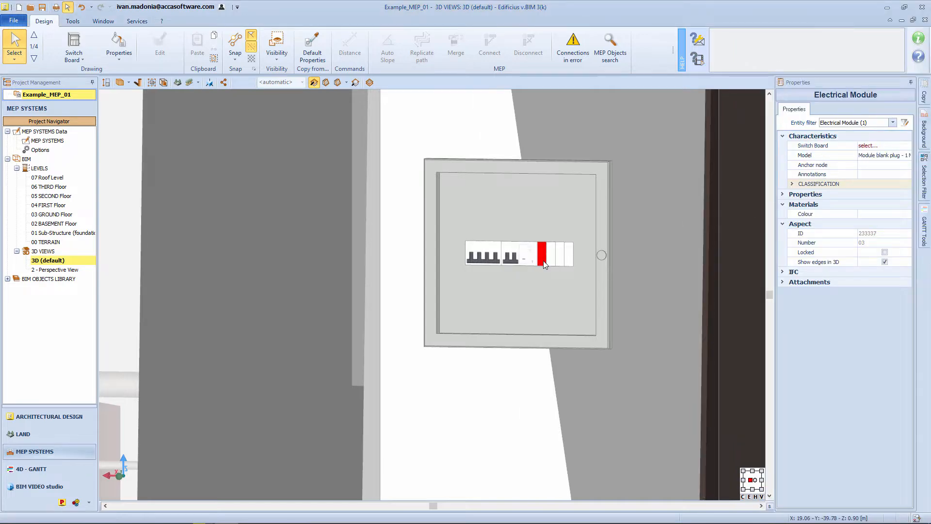
left_click(883, 155)
left_click(906, 155)
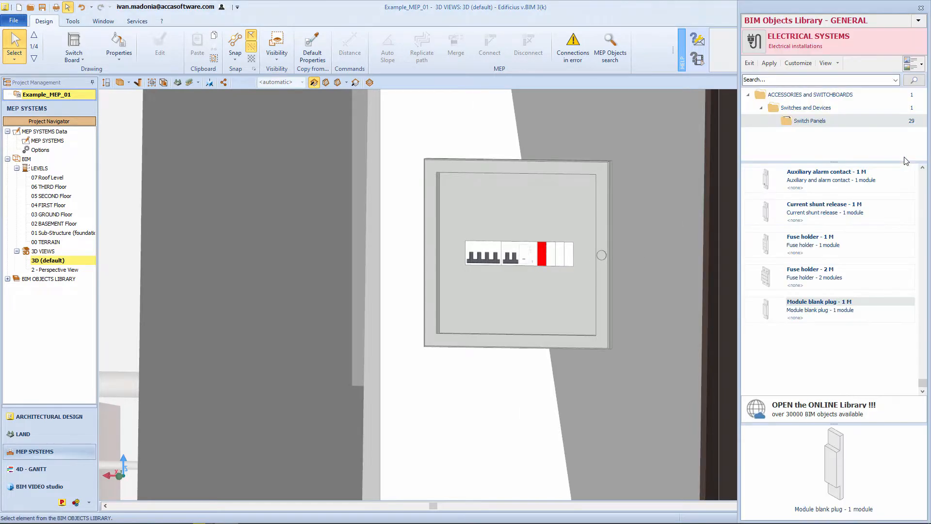
left_click(898, 22)
left_click(876, 31)
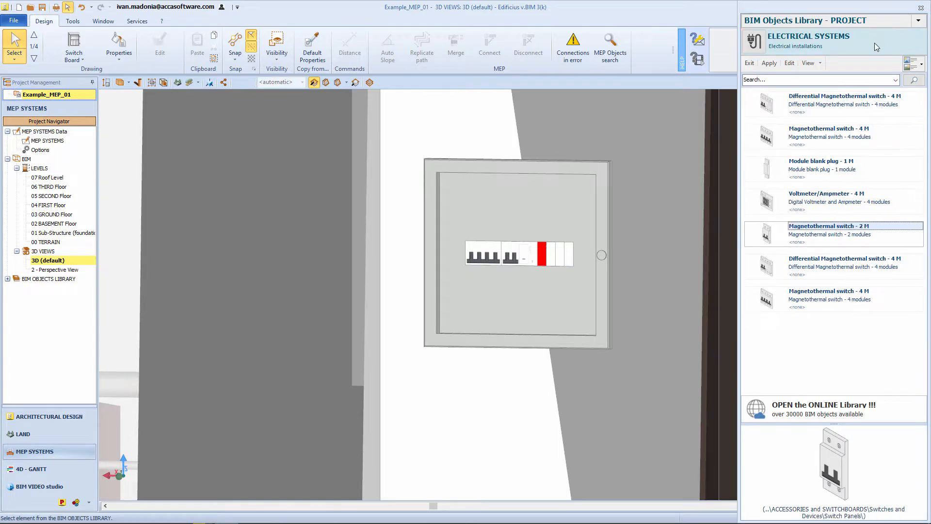
left_click(856, 271)
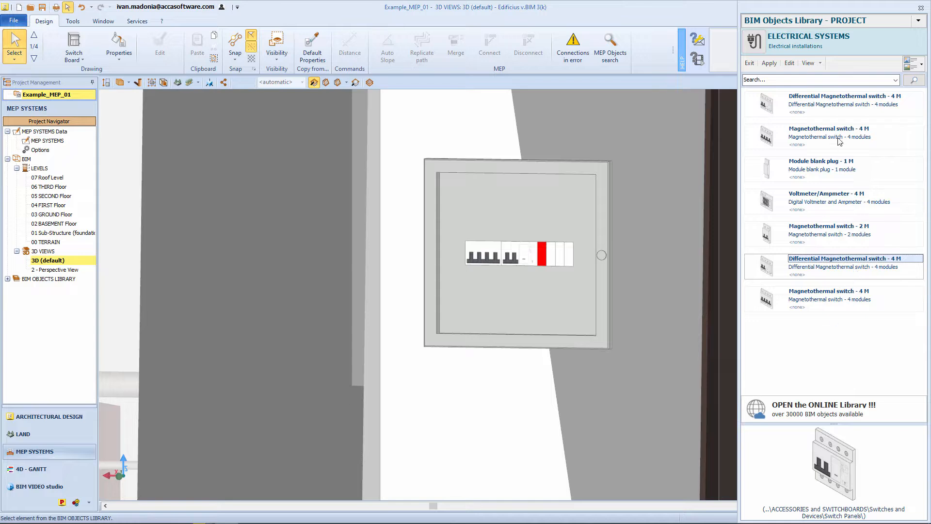
left_click(770, 64)
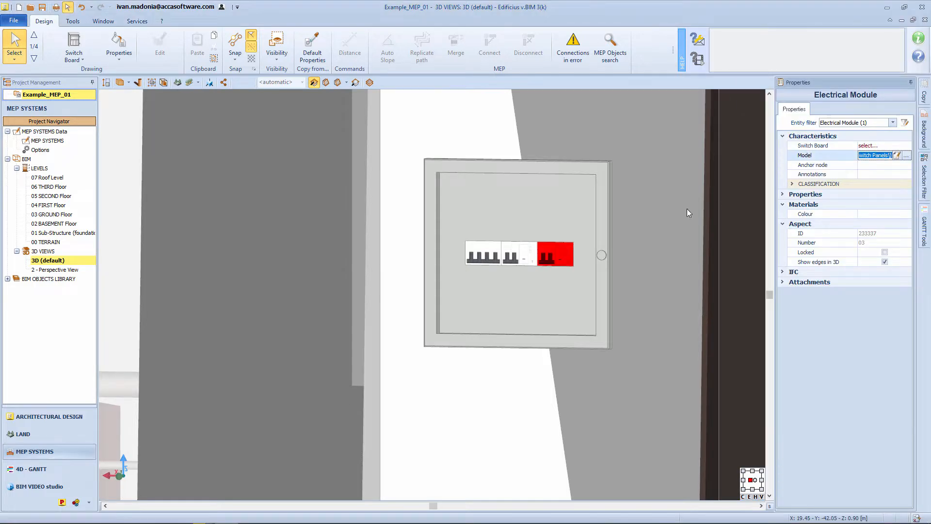
key("Escape")
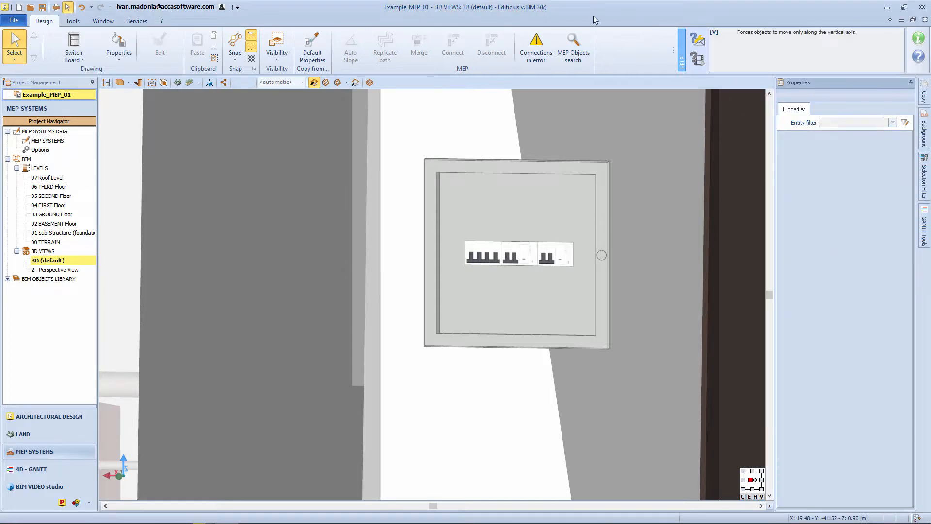
Step: Create a flush-mounted device box with 3x1 modules as the device box model, using the parametric configurator
left_click(71, 60)
left_click(81, 182)
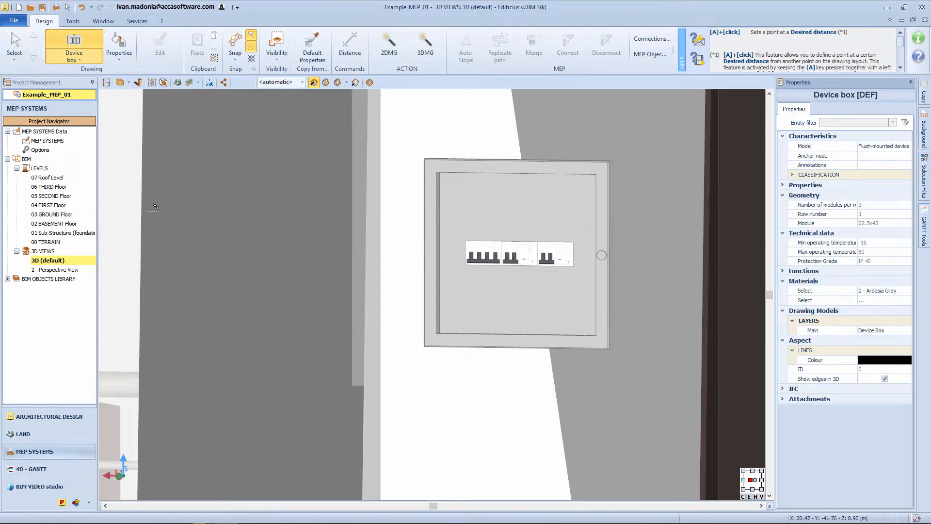
left_click(898, 150)
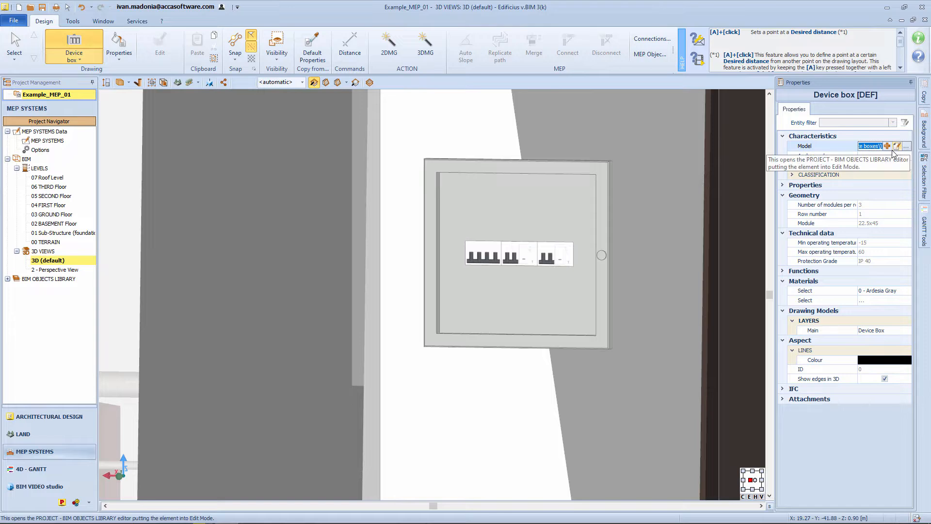
left_click(887, 145)
left_click(813, 171)
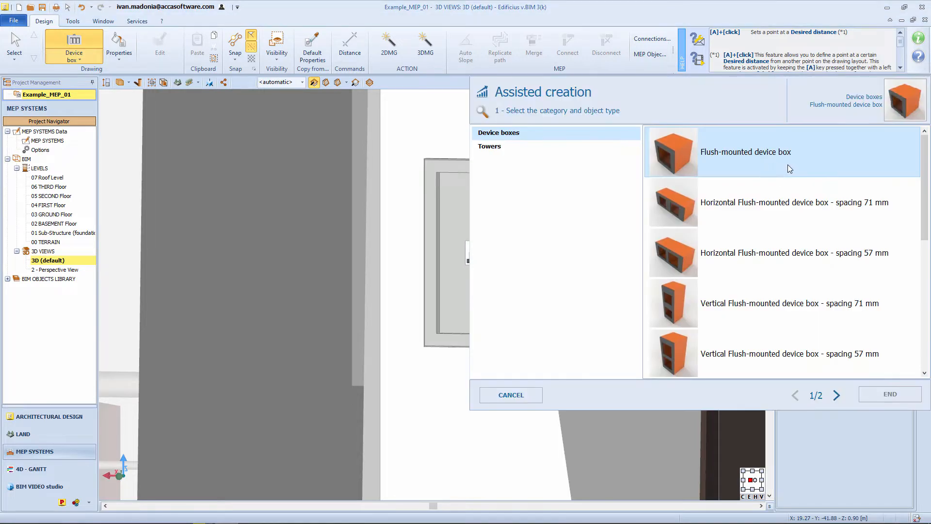
left_click(838, 396)
left_click(830, 174)
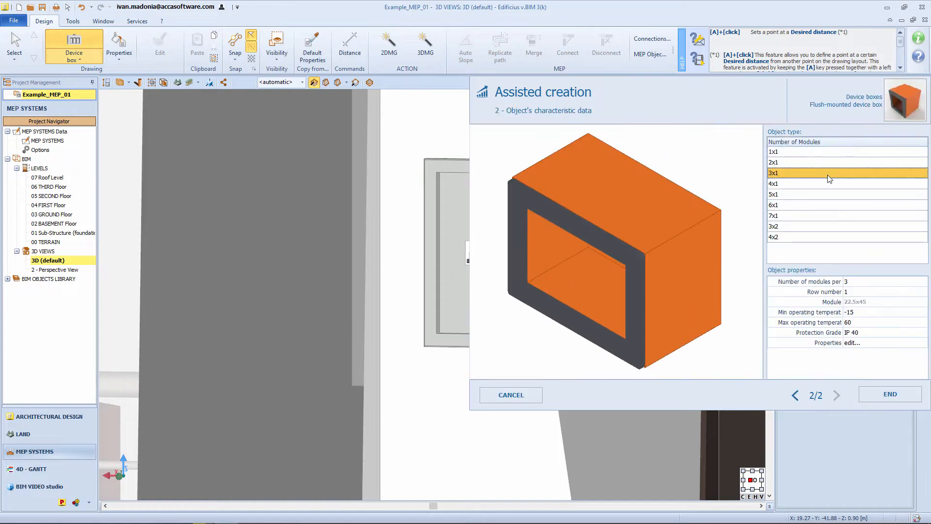
left_click(888, 394)
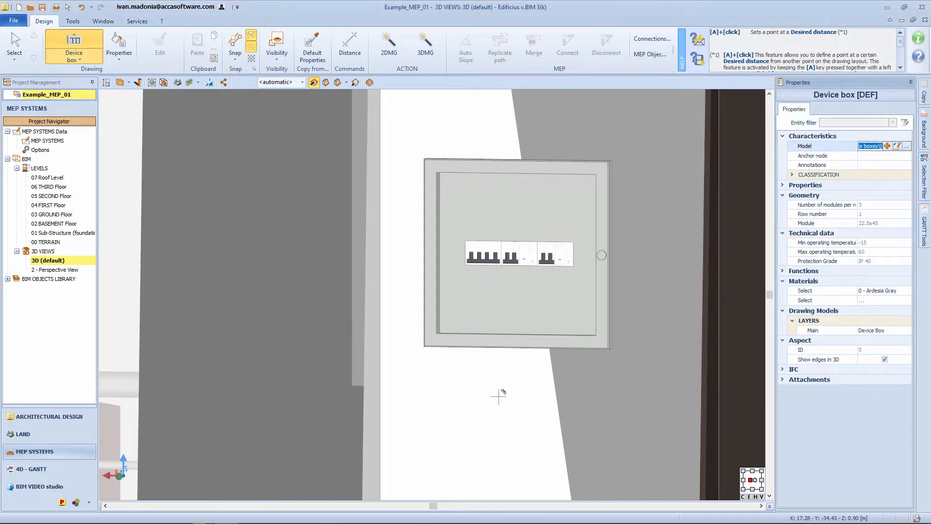
Step: Place the flush-mounted device box on the white wall beside the door, on the handle side
scroll(442, 385, "down", 5)
middle_click_drag(453, 376, 493, 412)
scroll(485, 334, "up", 5)
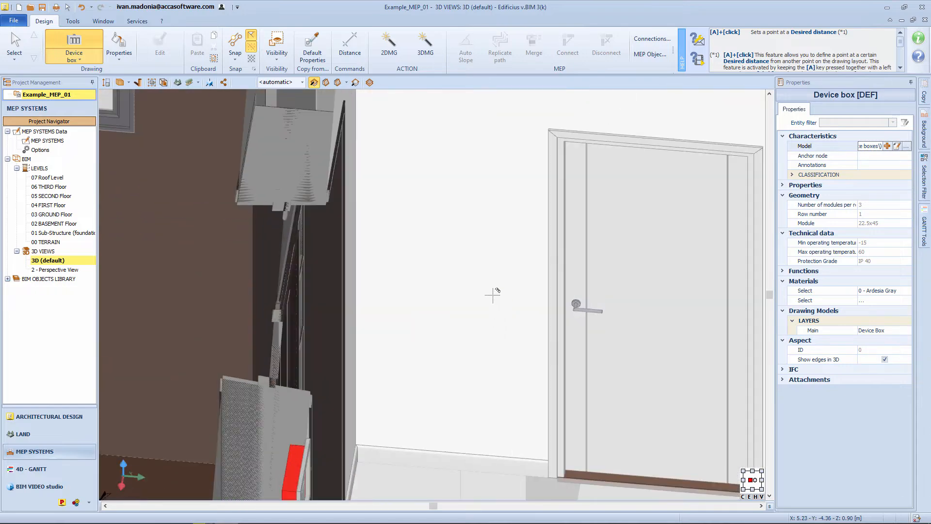
left_click(481, 285)
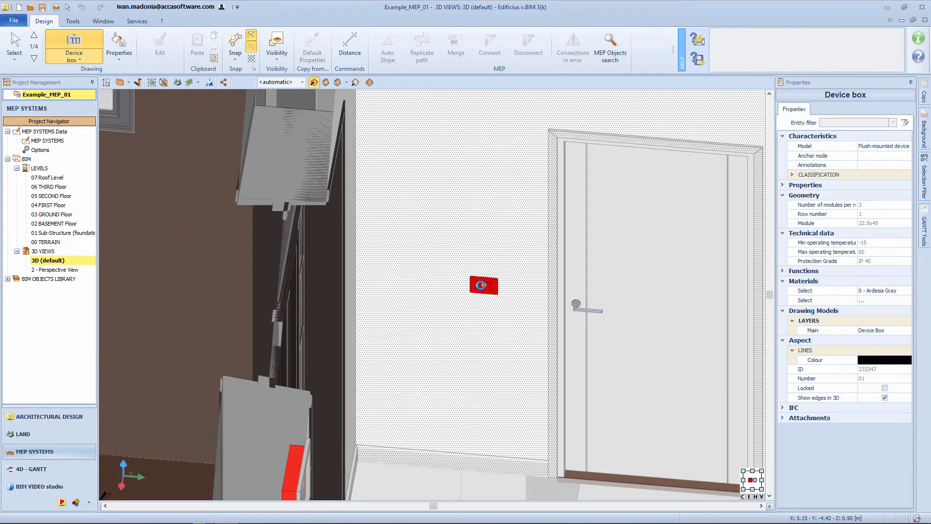
key("Escape")
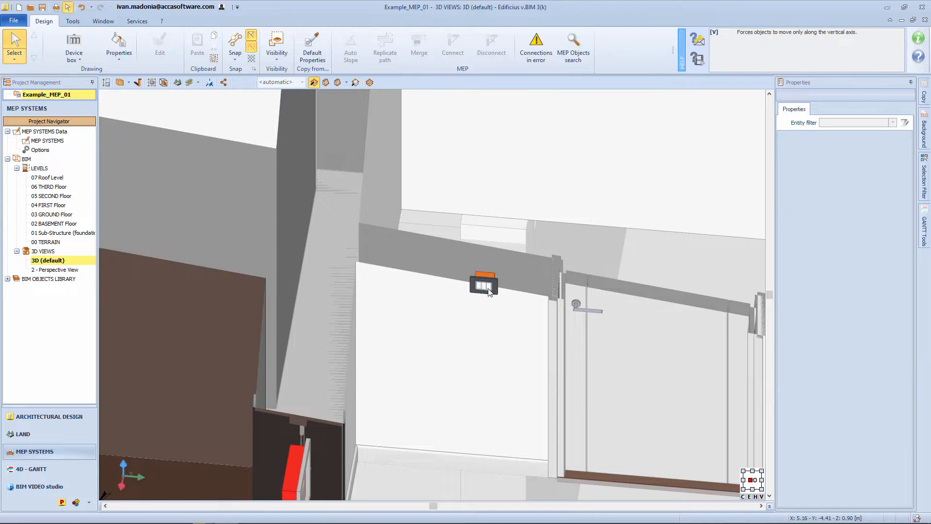
Step: Set the device box's height offset (Delta) from the ground floor level to 1 m
left_click(496, 294)
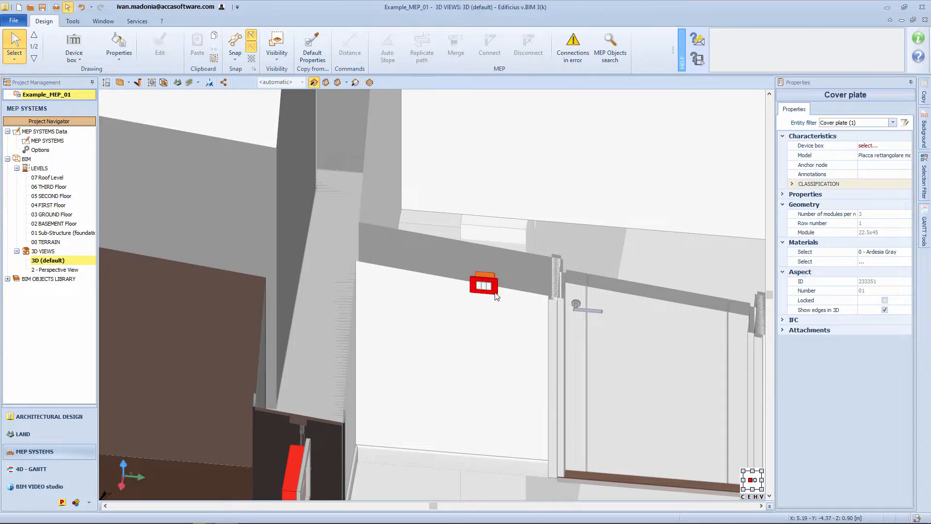
left_click(492, 277)
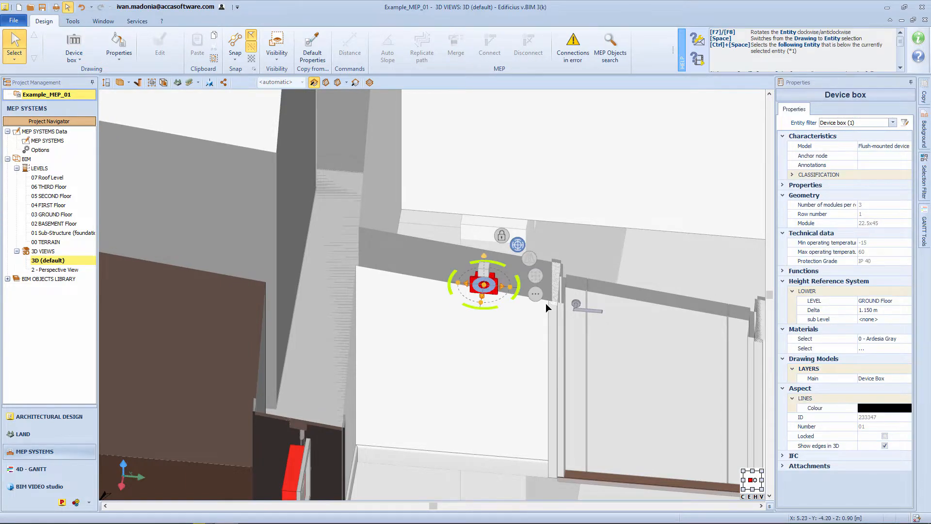
left_click(898, 311)
type("1")
key("Return")
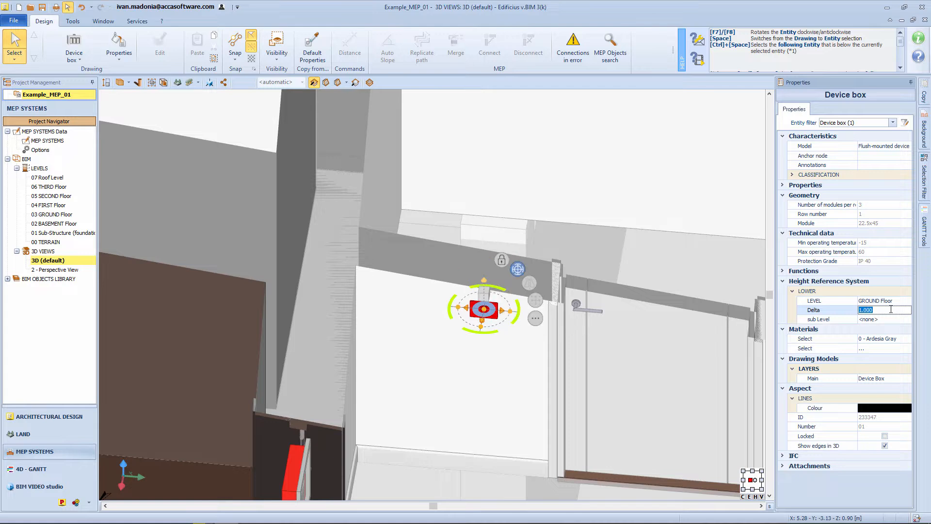
Step: Replace the cover plate of the device box beside the door with the Rectangular cover plate beveled profile modules 3x1
scroll(540, 331, "up", 10)
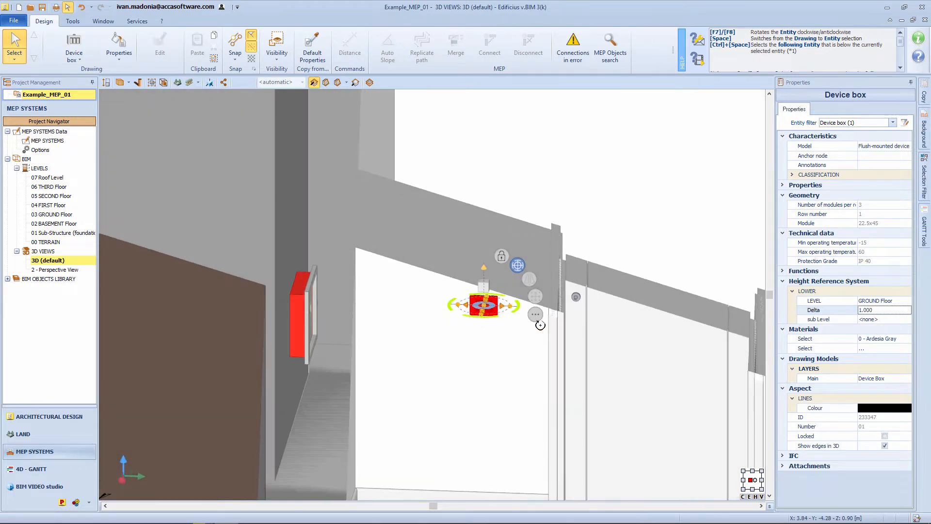
key("Escape")
mouse_move(506, 304)
middle_mouse_down()
mouse_move(520, 304)
mouse_move(510, 314)
middle_mouse_up()
left_click(416, 335)
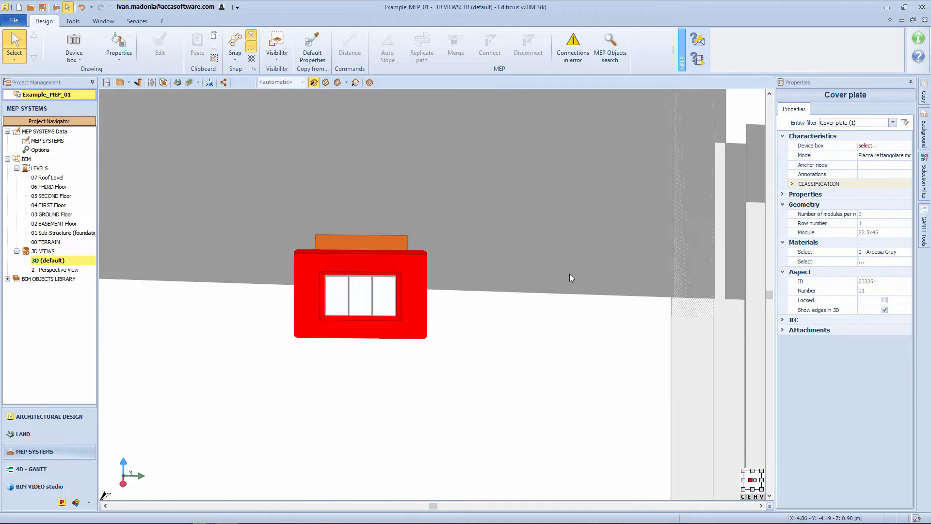
left_click(893, 156)
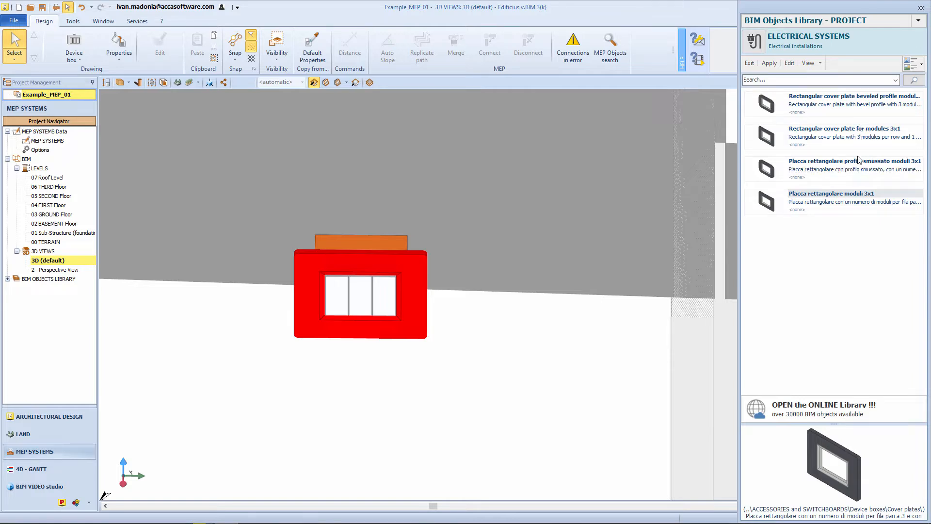
left_click(859, 113)
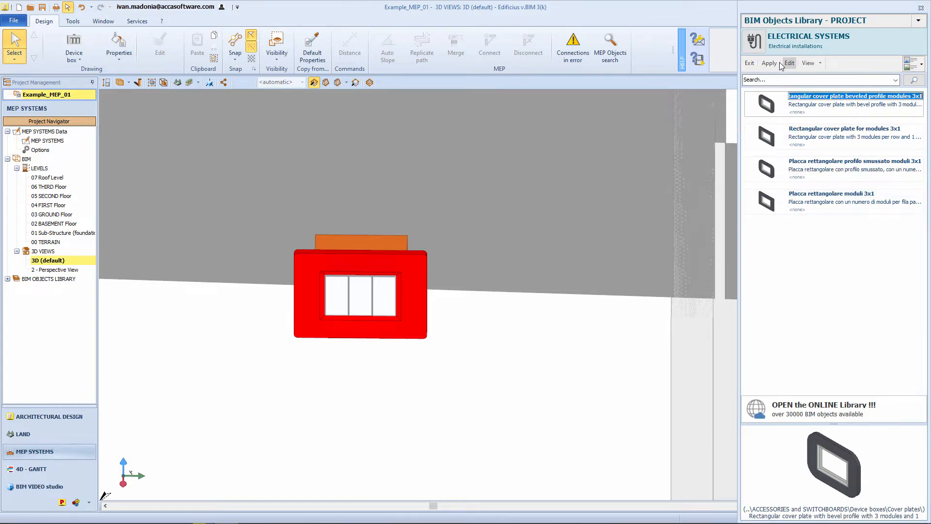
left_click(772, 63)
left_click(791, 148)
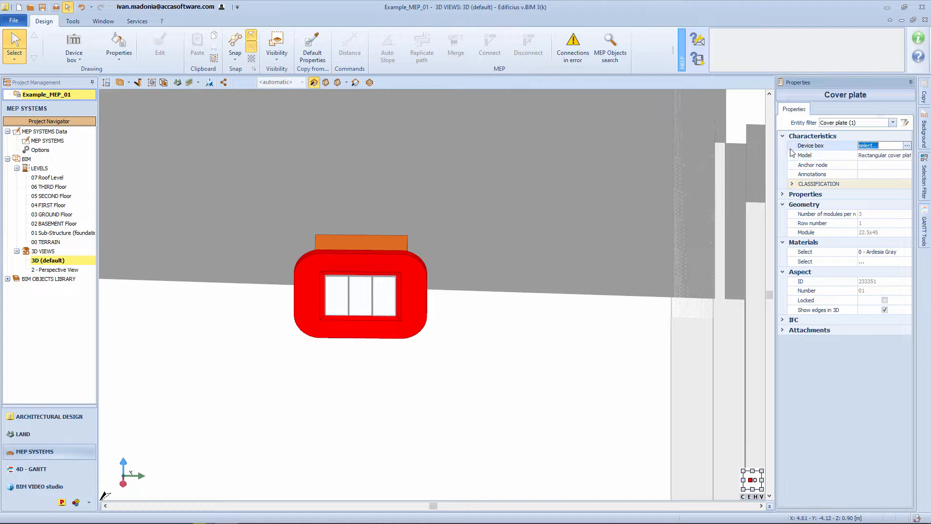
Step: Change the middle blank module of the device box beside the door to the Pushbutton ON/OFF - 1 M model
left_click(365, 292)
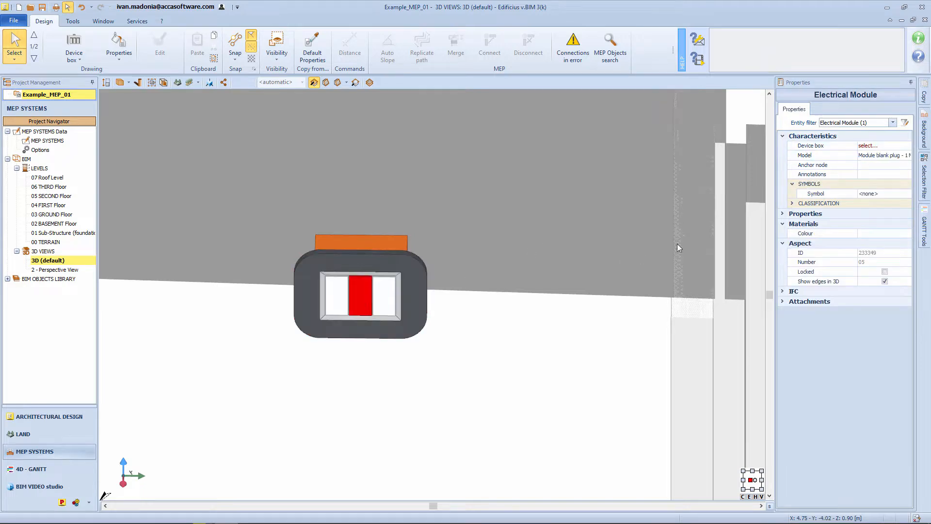
left_click(878, 156)
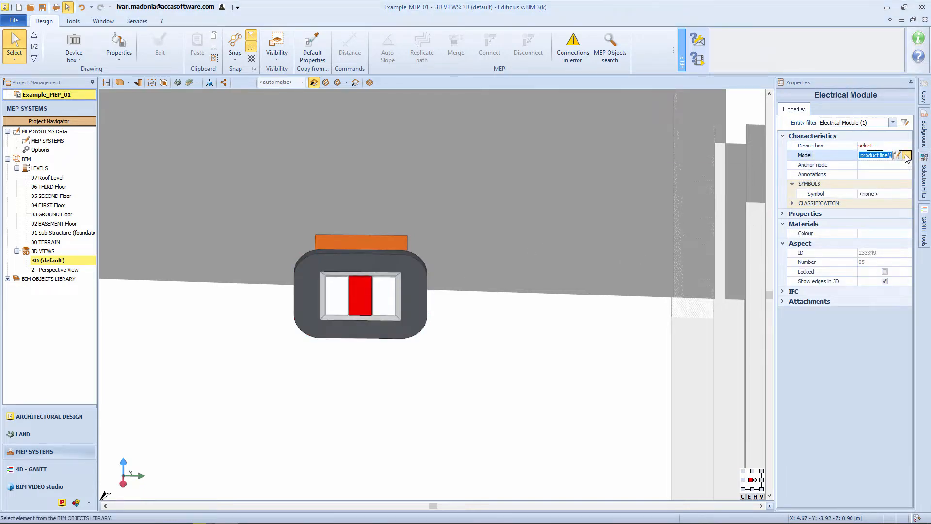
left_click(905, 155)
left_click(878, 235)
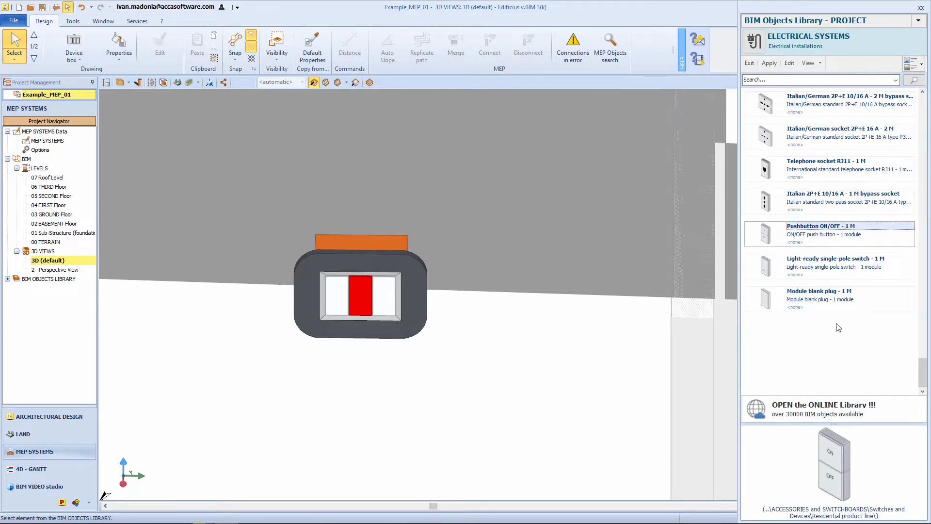
left_click(770, 63)
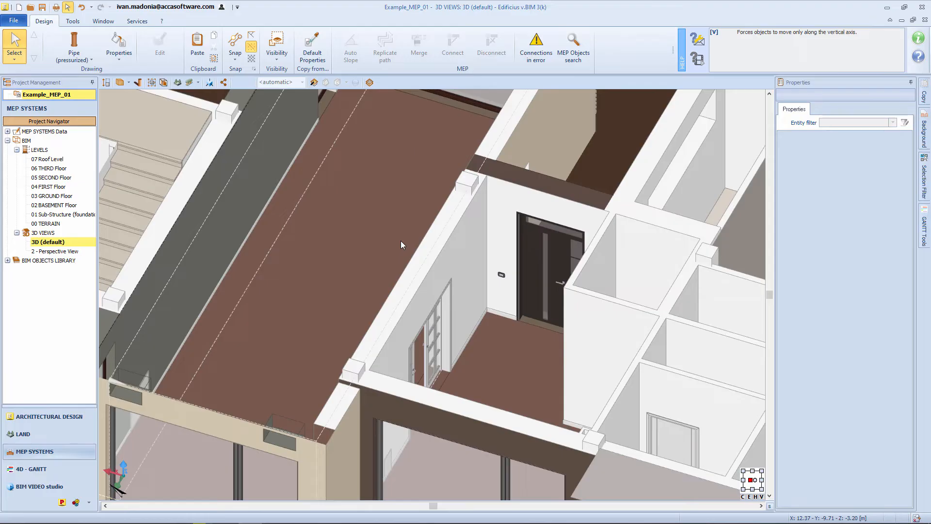
Step: Place another flush-mounted device box with three modules on the long grey wall, just above the skirting
middle_click_drag(401, 240, 492, 318)
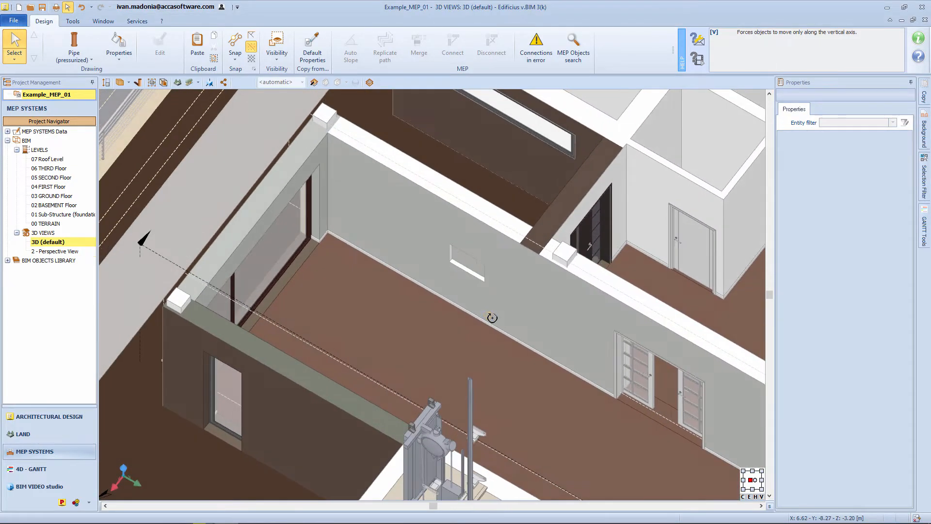
scroll(493, 315, "up", 5)
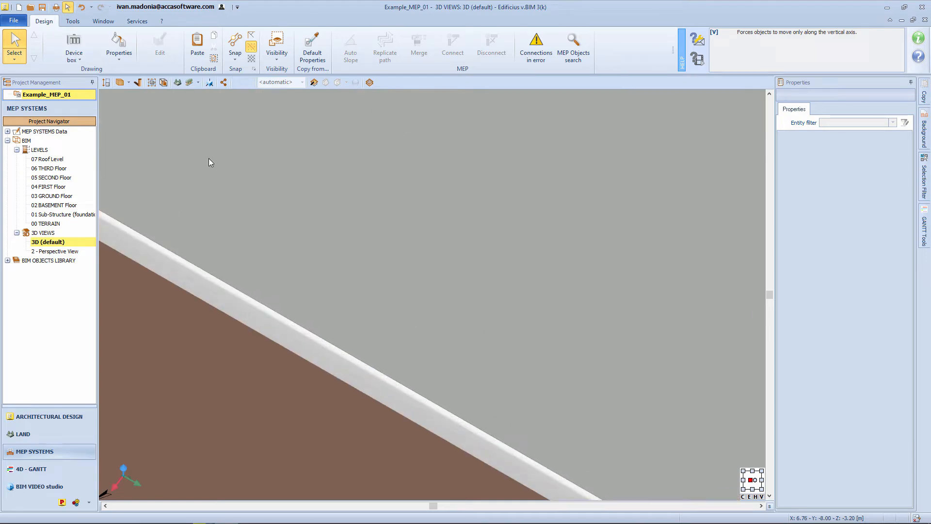
left_click(75, 42)
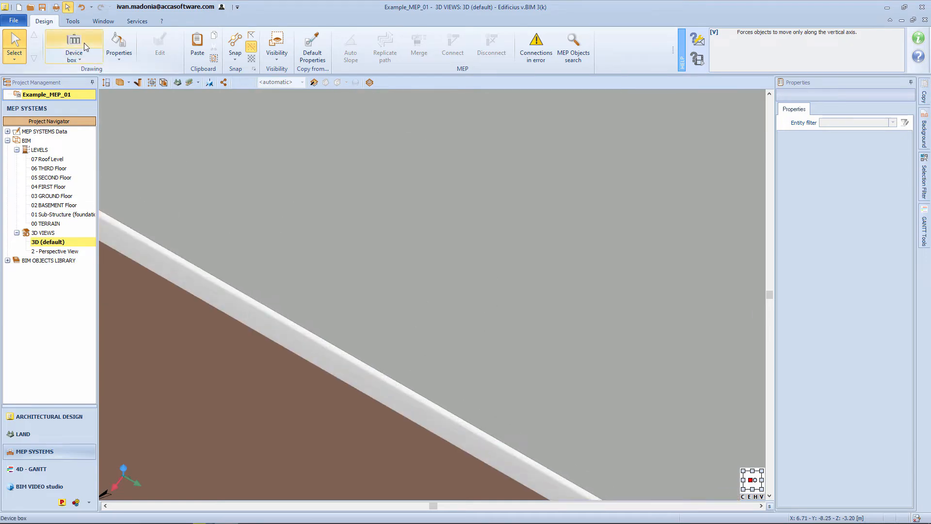
left_click(470, 244)
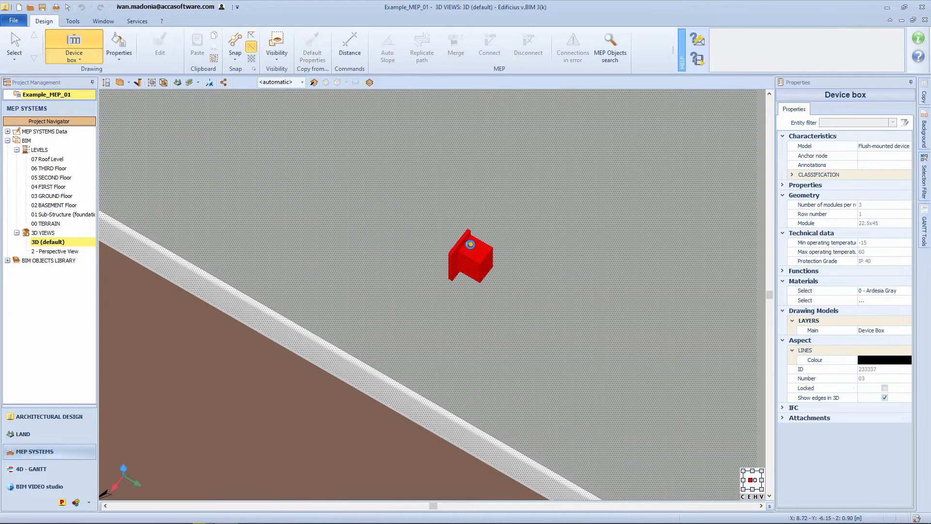
left_click(471, 244)
key("space")
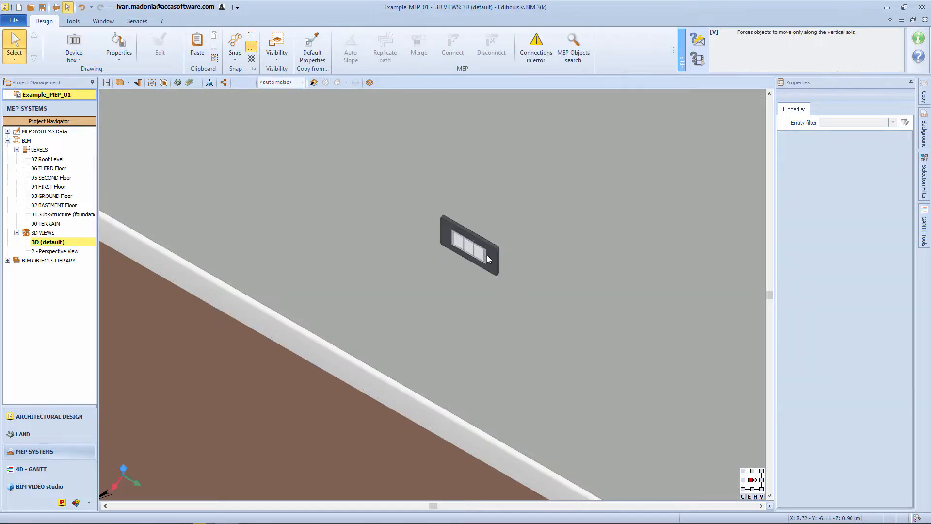
Step: Set the grey-wall device box's height offset (Delta) from the ground floor level to 0.4 m
left_click(487, 255)
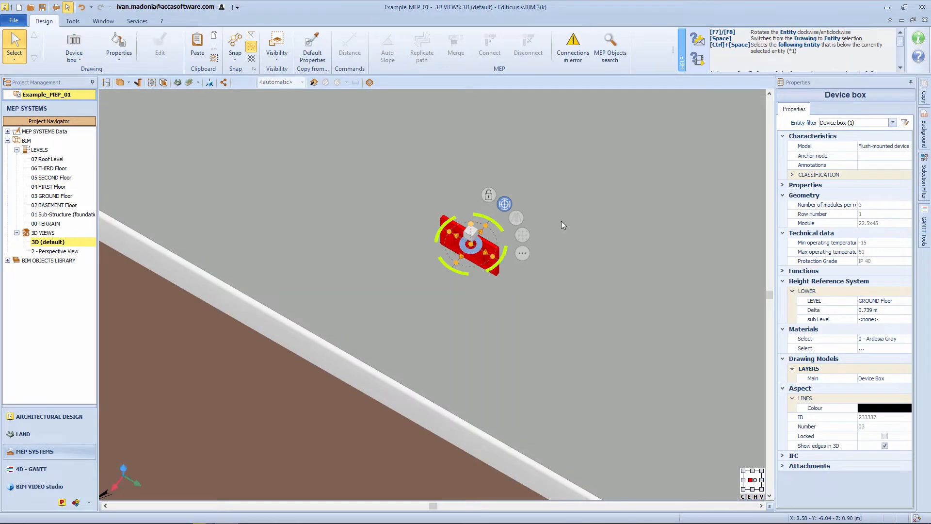
left_click(883, 311)
type("0.4")
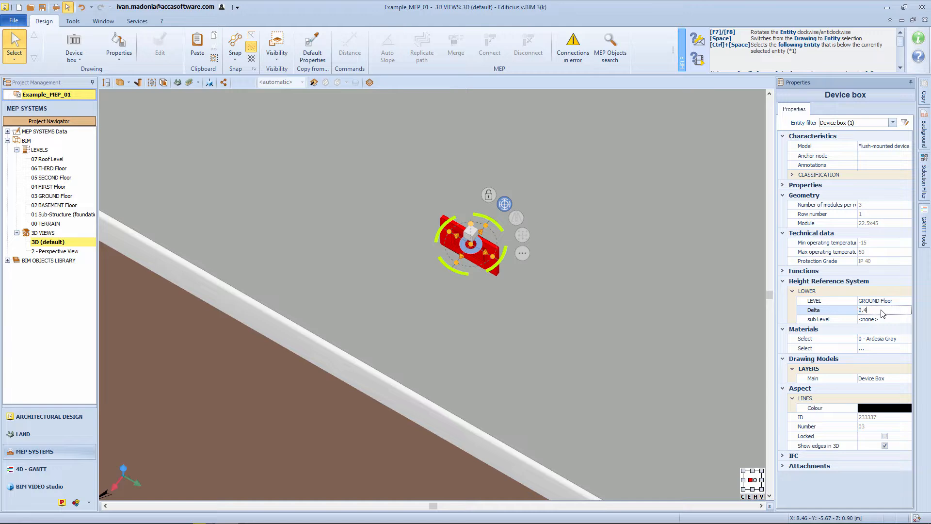
key("Return")
middle_click_drag(603, 397, 603, 387)
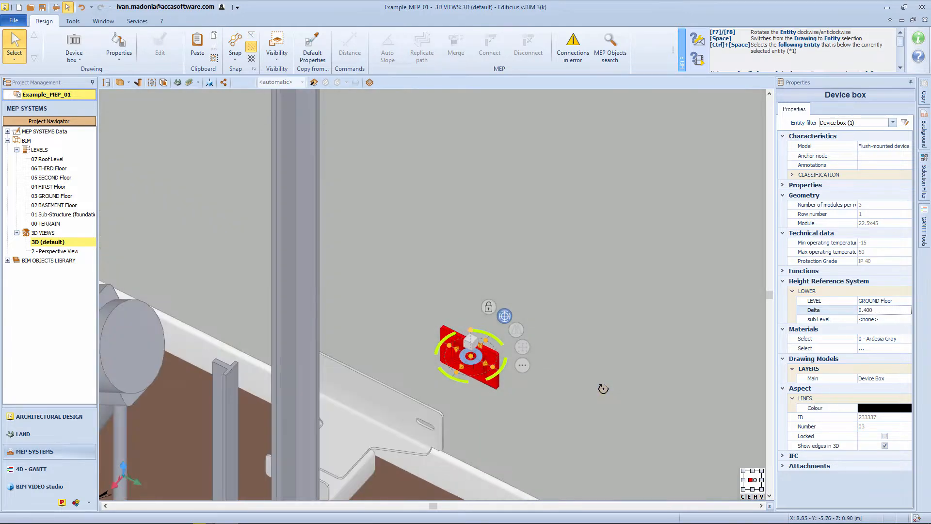
Step: Change the middle blank module of the grey-wall device box to the Italian 2P+E 10/16 A - 1 M bypass socket
left_click(314, 82)
scroll(531, 366, "up", 5)
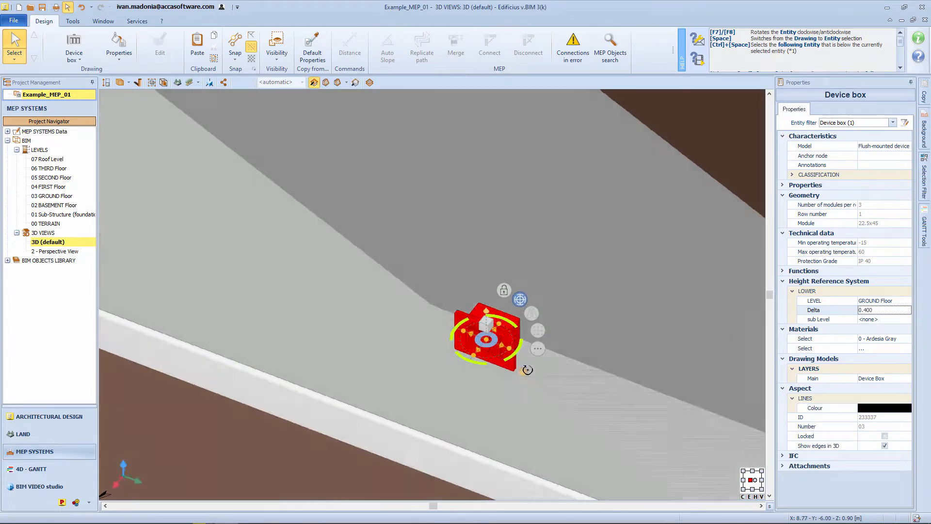
right_click_drag(542, 343, 572, 337)
left_click(558, 333)
key("Escape")
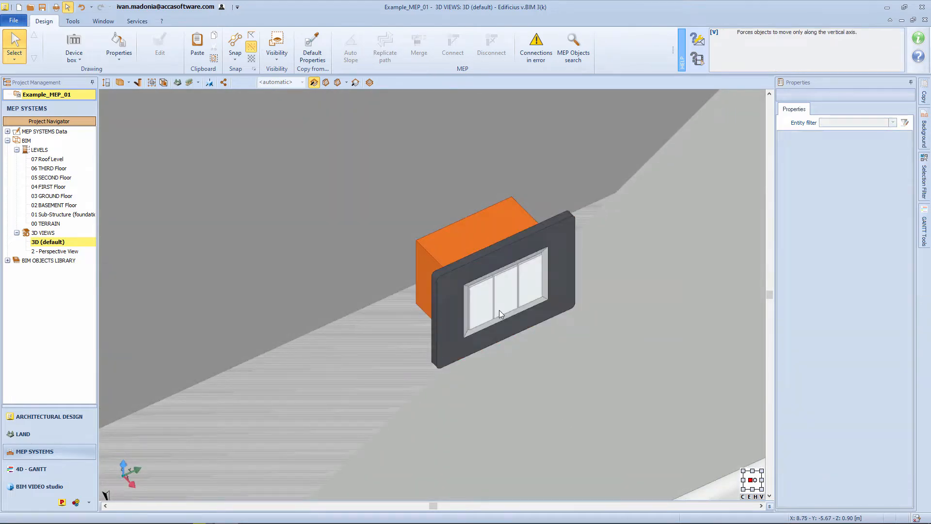
left_click(499, 310)
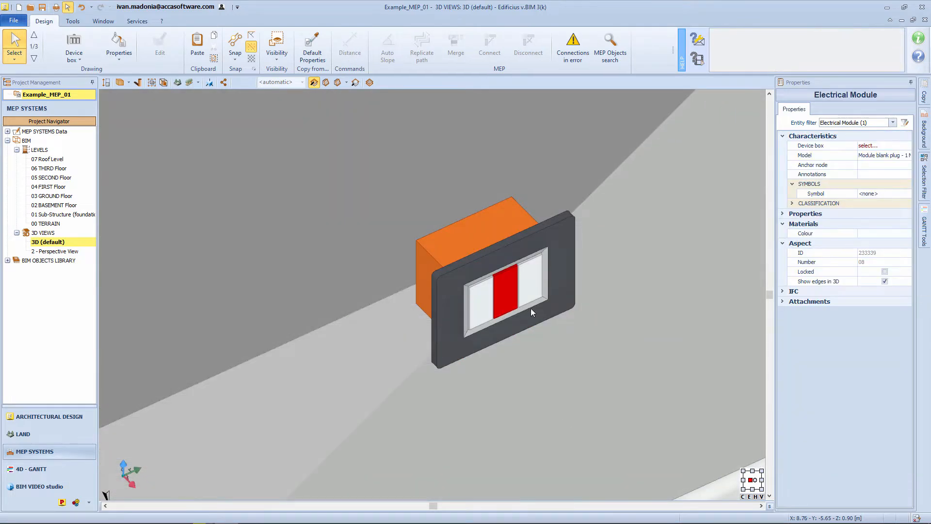
left_click(898, 160)
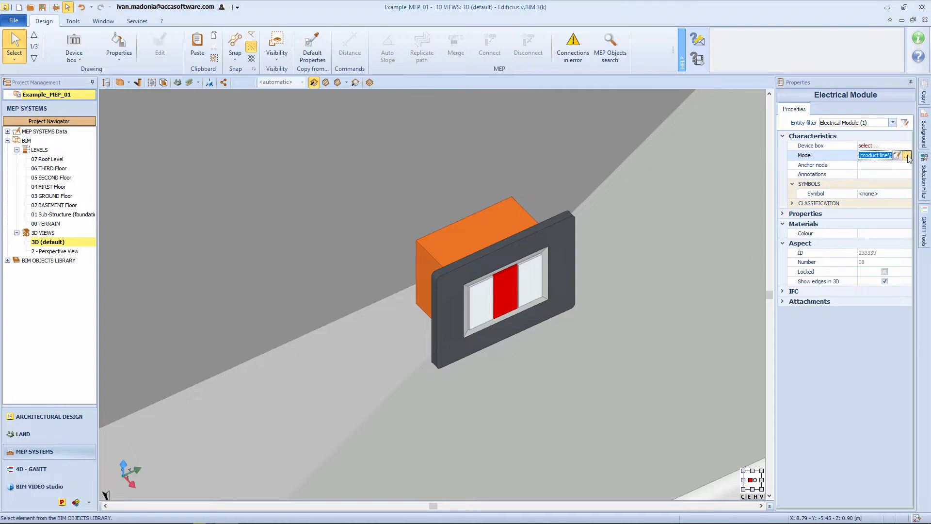
left_click(908, 157)
left_click(770, 210)
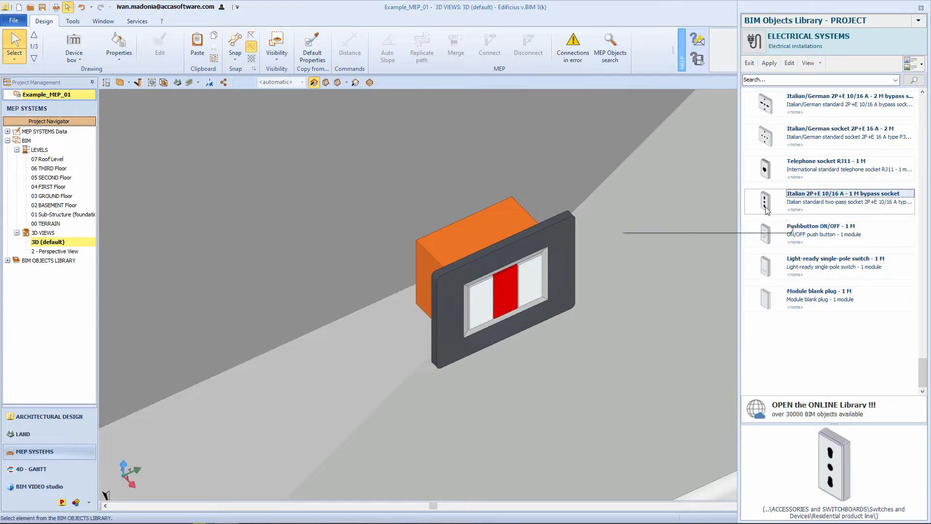
left_click(770, 63)
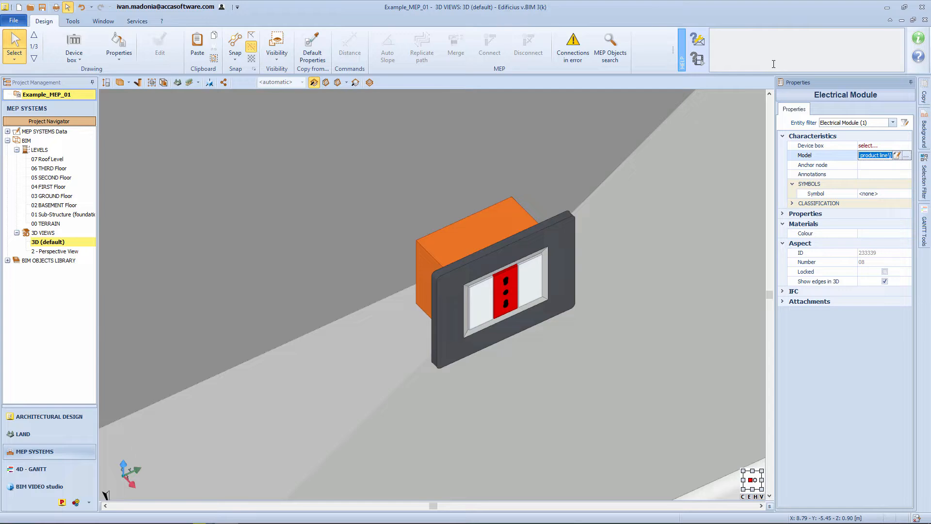
Step: Replace the socket box's cover plate with the Placca rettangolare profilo smussato moduli 3x1 model
left_click(574, 226)
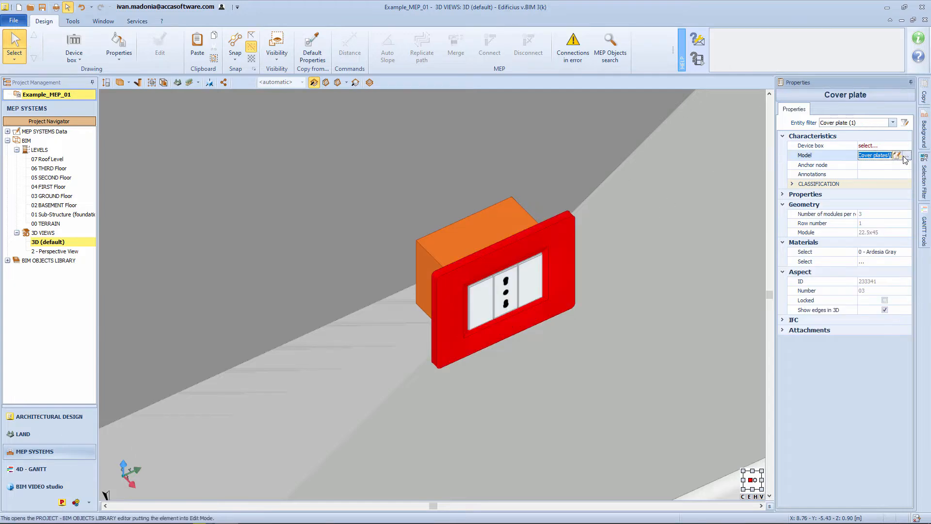
left_click(907, 155)
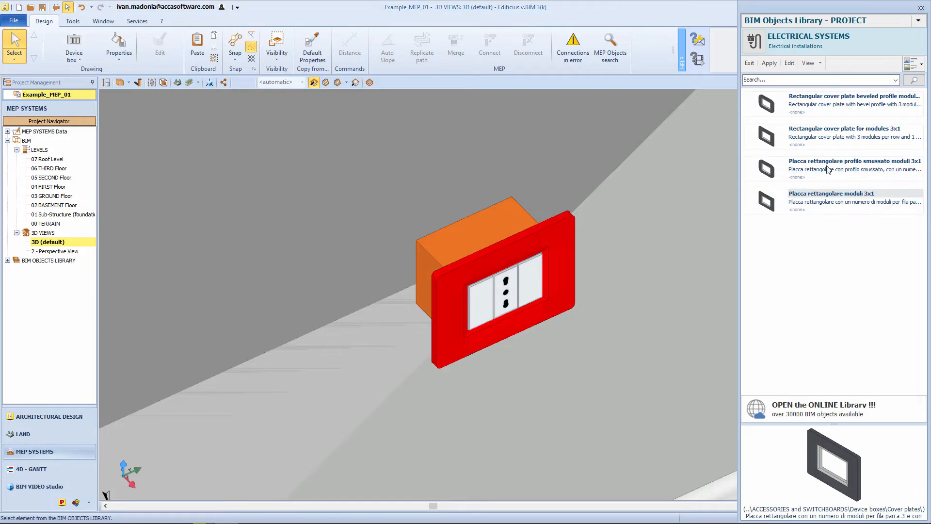
left_click(829, 169)
left_click(776, 62)
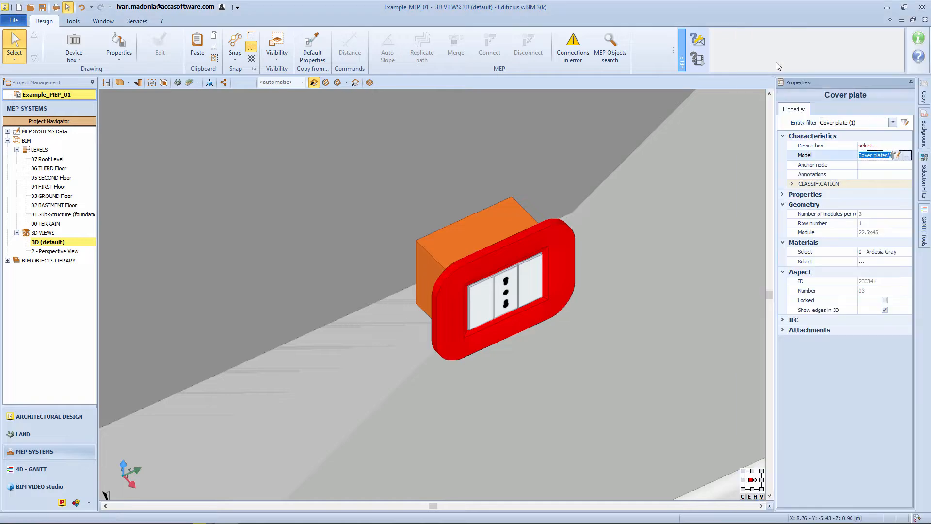
left_click(654, 243)
Step: Place a one-module flush-mounted device box on the same grey wall, a short distance from the socket box
scroll(392, 356, "down", 5)
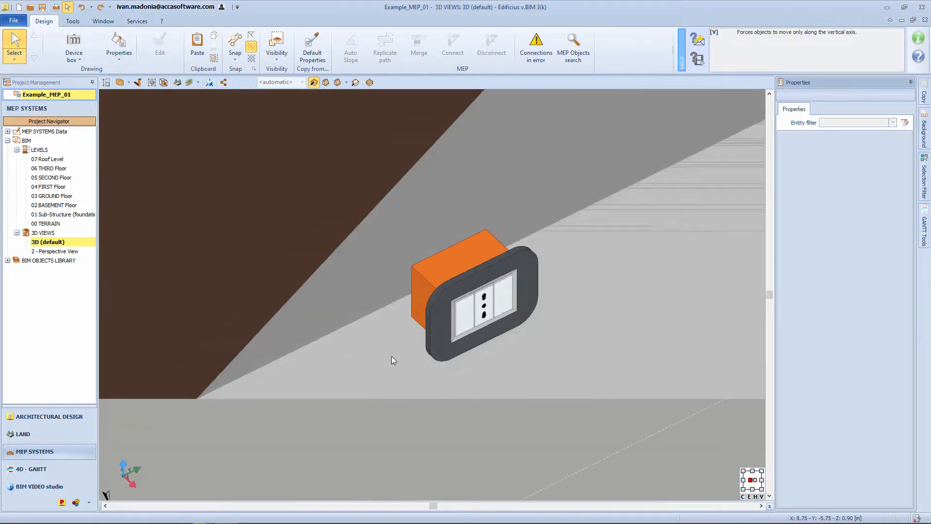
middle_click_drag(392, 356, 482, 404)
left_click(73, 46)
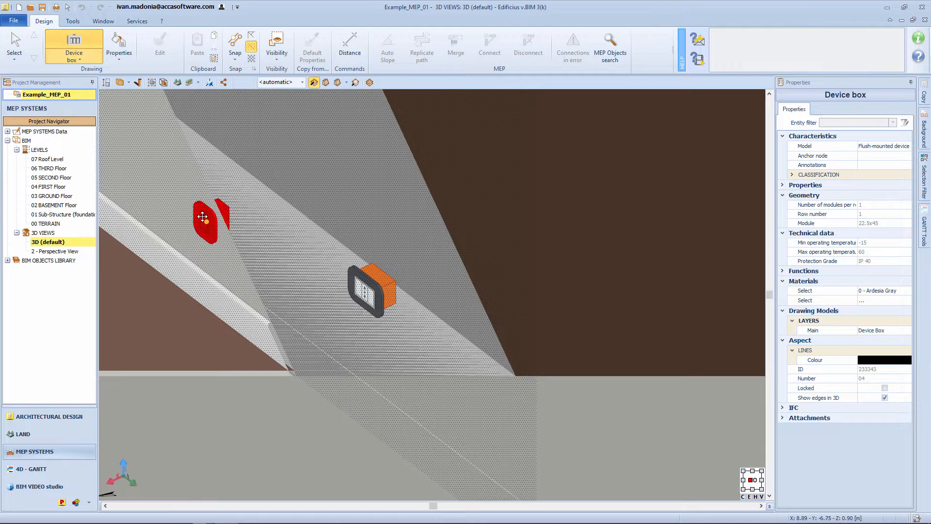
left_click(198, 190)
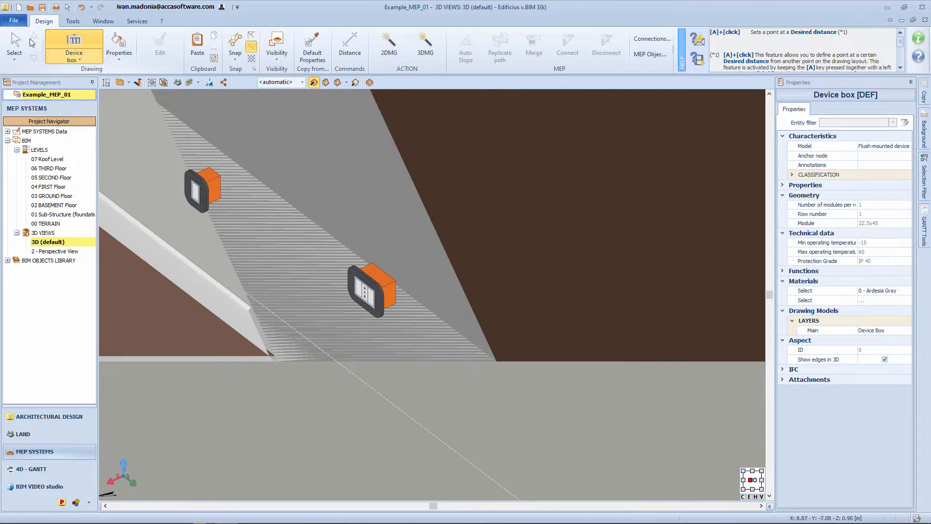
left_click(24, 40)
Step: Move the one-module device box along the wall next to the socket box and set its height offset (Delta) to 0.4 m
left_click(204, 208)
left_click(220, 191)
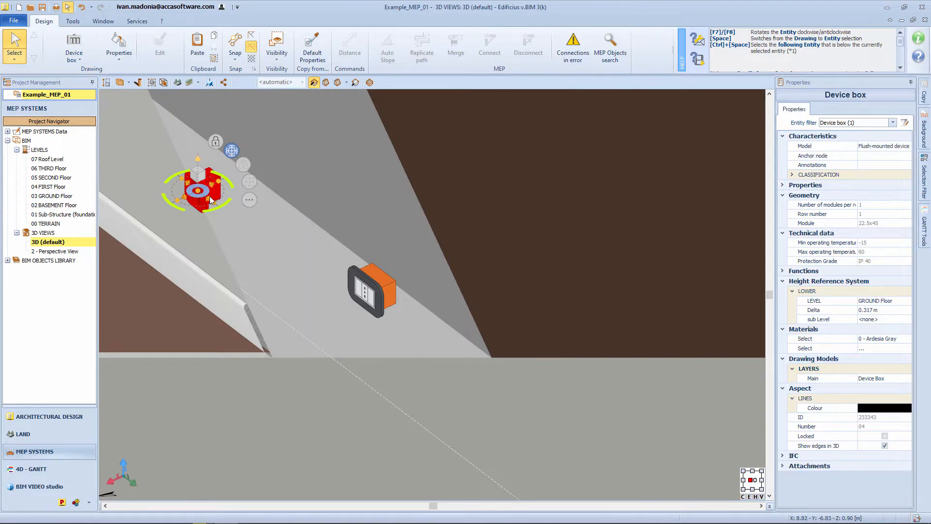
left_click_drag(211, 200, 432, 331)
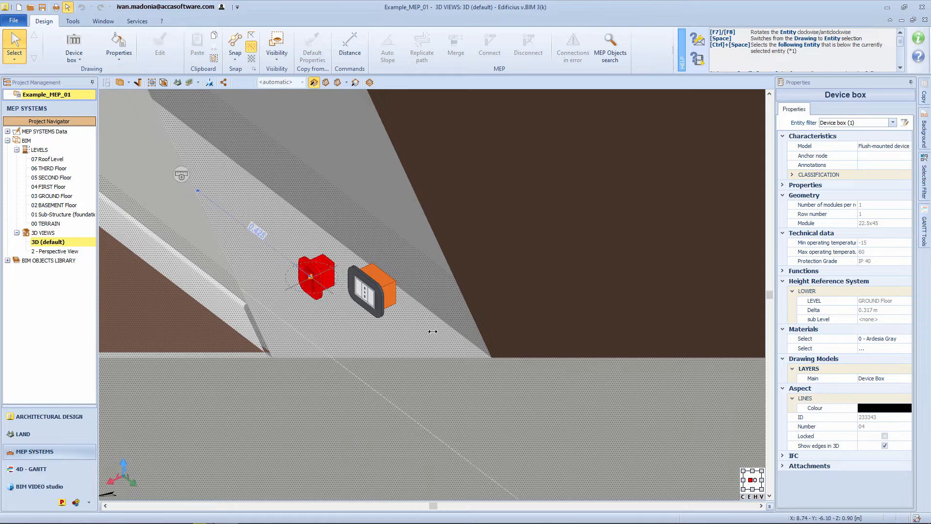
left_click(883, 311)
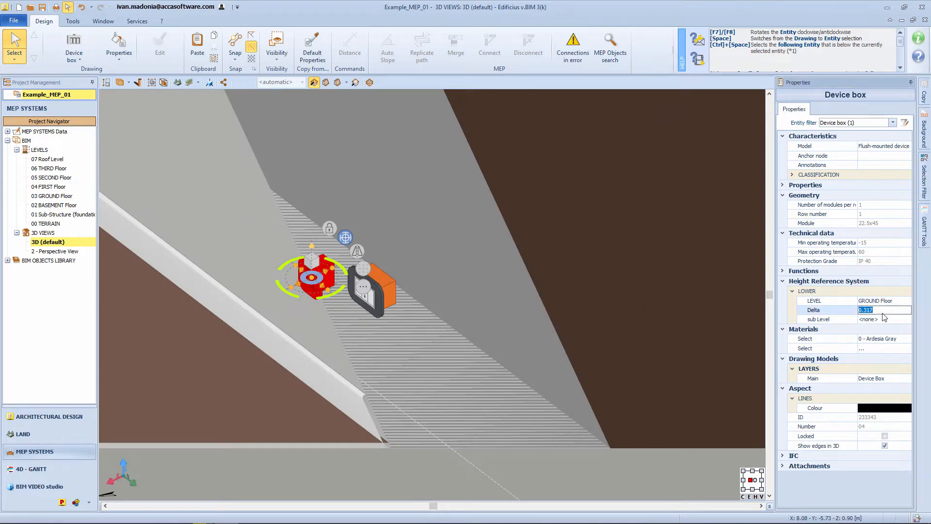
type("0.4")
key("Return")
Step: Change the blank module of the one-module device box to the Telephone socket RJ11 - 1 M
middle_click_drag(422, 324, 453, 315)
scroll(478, 216, "up", 4)
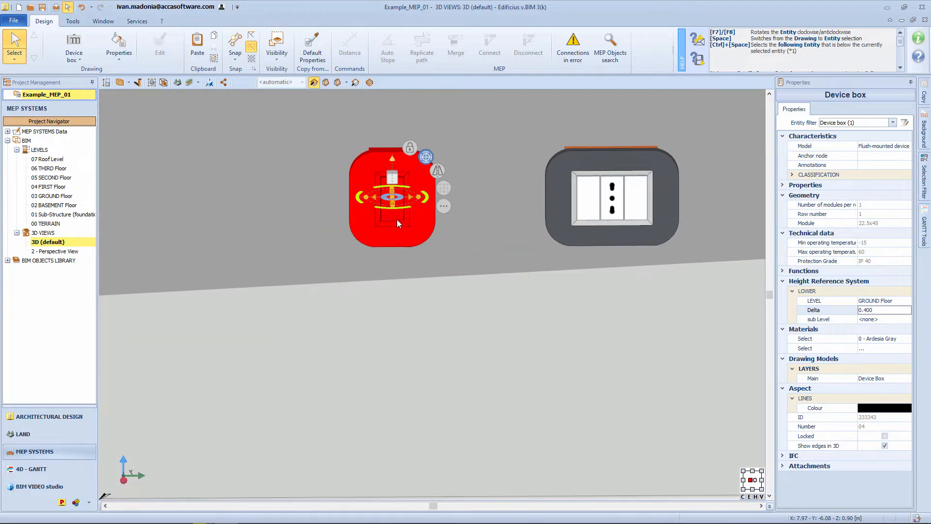
left_click(409, 217)
left_click(911, 155)
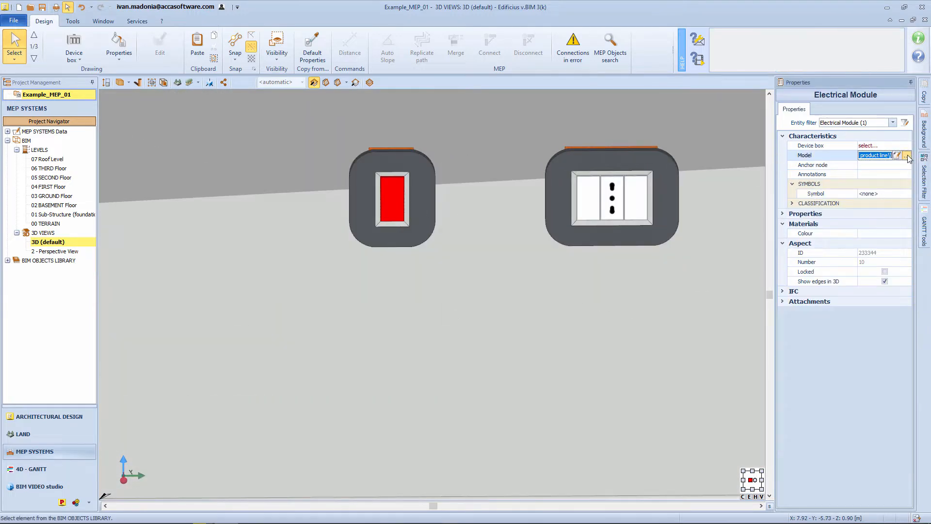
left_click(908, 156)
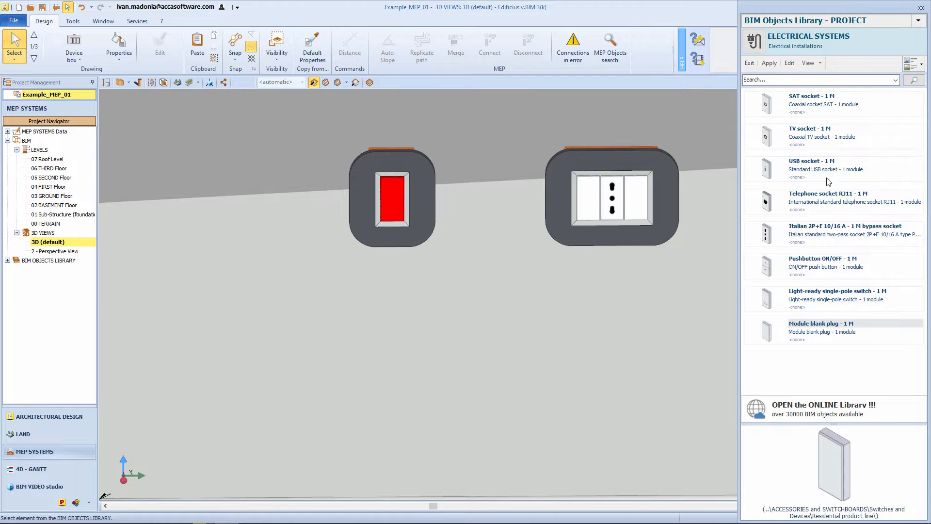
left_click(813, 203)
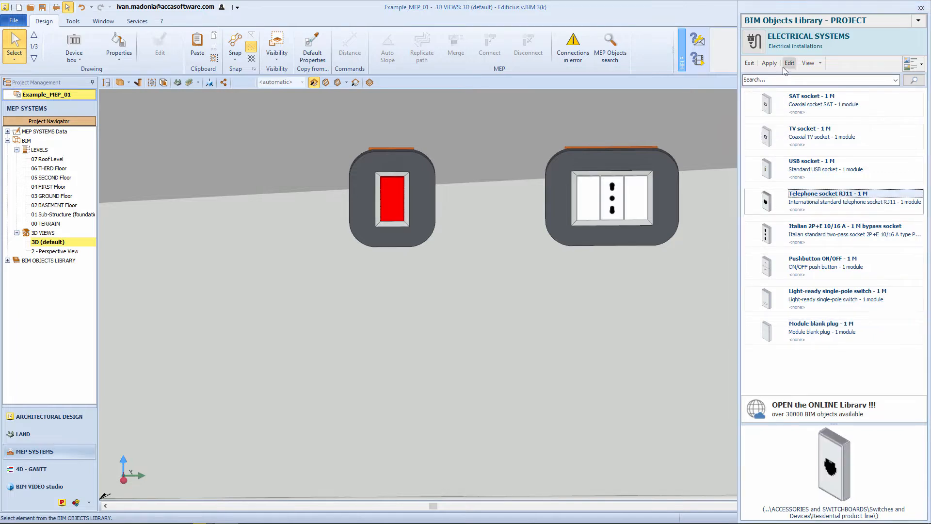
left_click(770, 63)
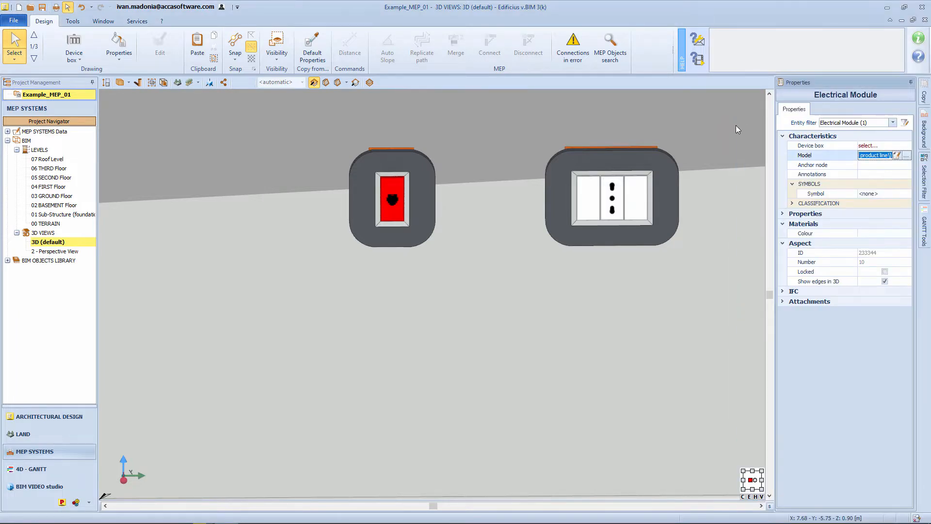
Step: Create a new device box model with the parametric configurator: a double-sided mini-column tower with 4 modules per side
middle_click_drag(597, 204, 505, 305)
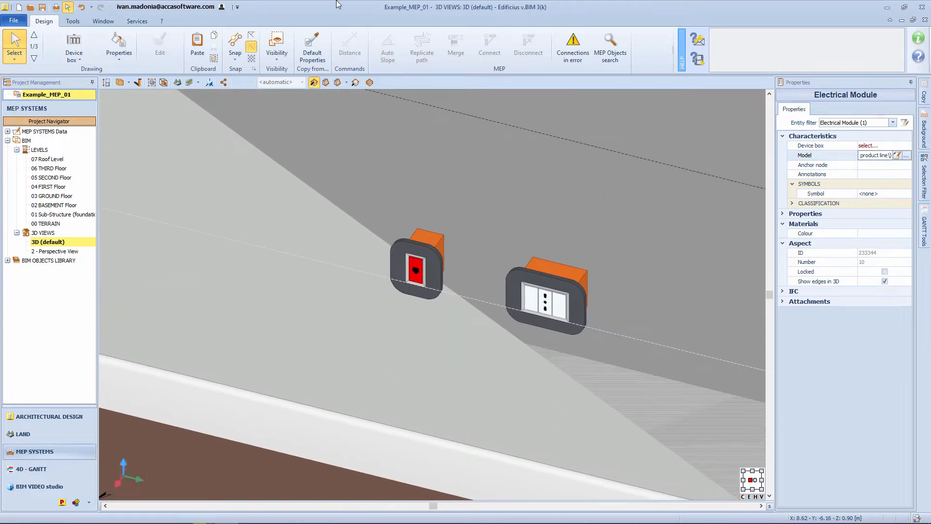
left_click(82, 54)
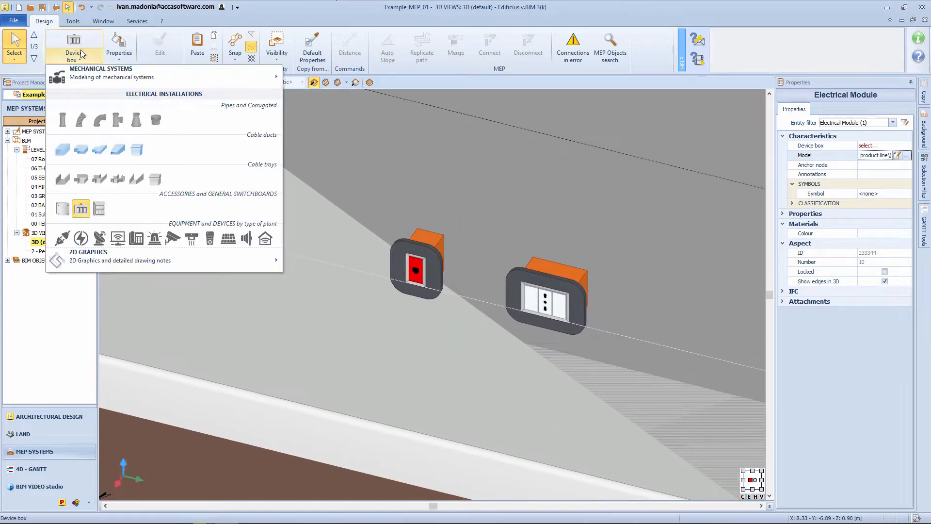
left_click(81, 208)
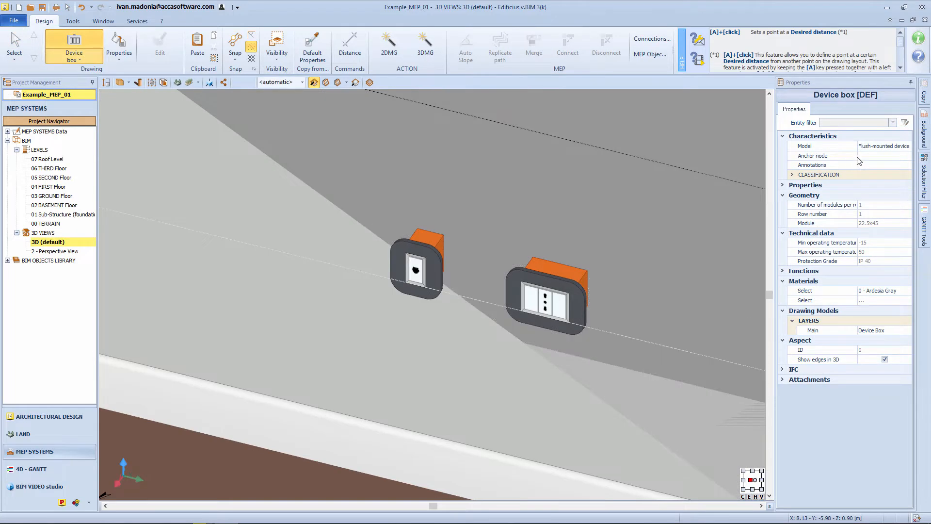
left_click(883, 147)
left_click(888, 146)
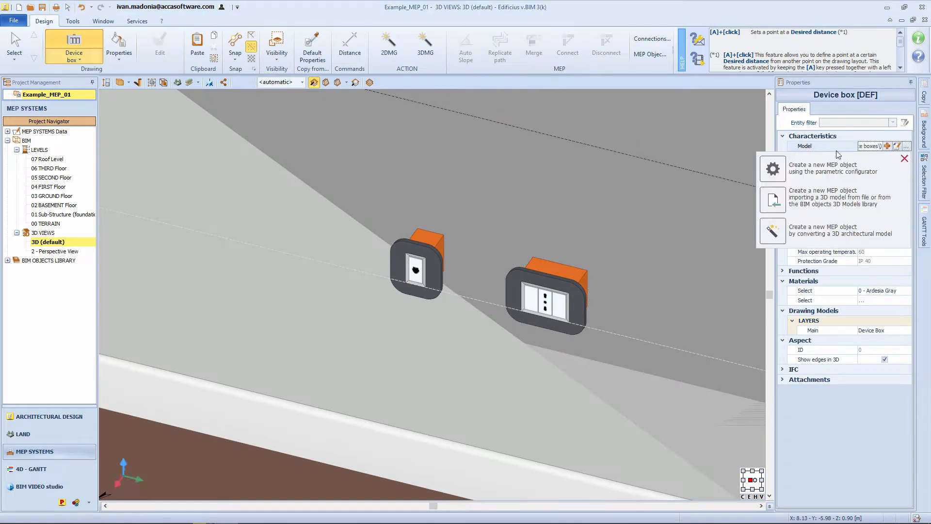
left_click(776, 171)
left_click(550, 149)
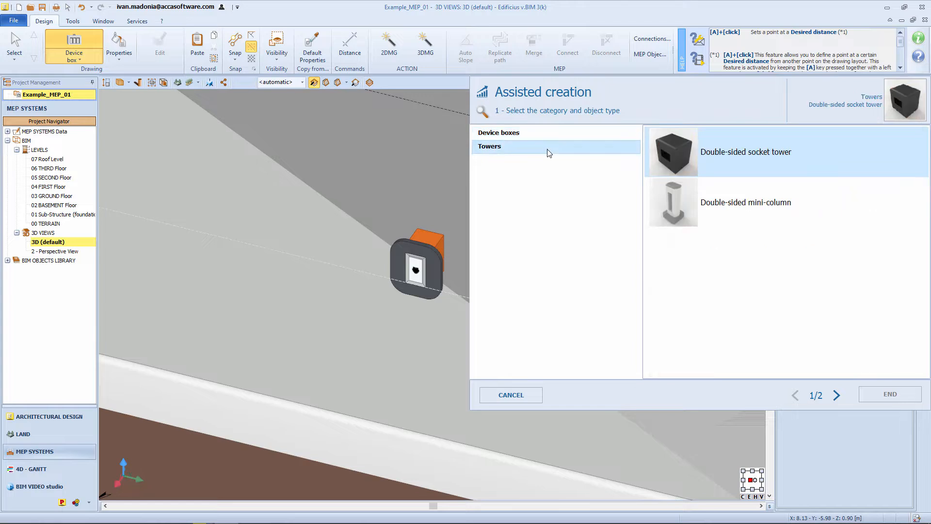
left_click(676, 191)
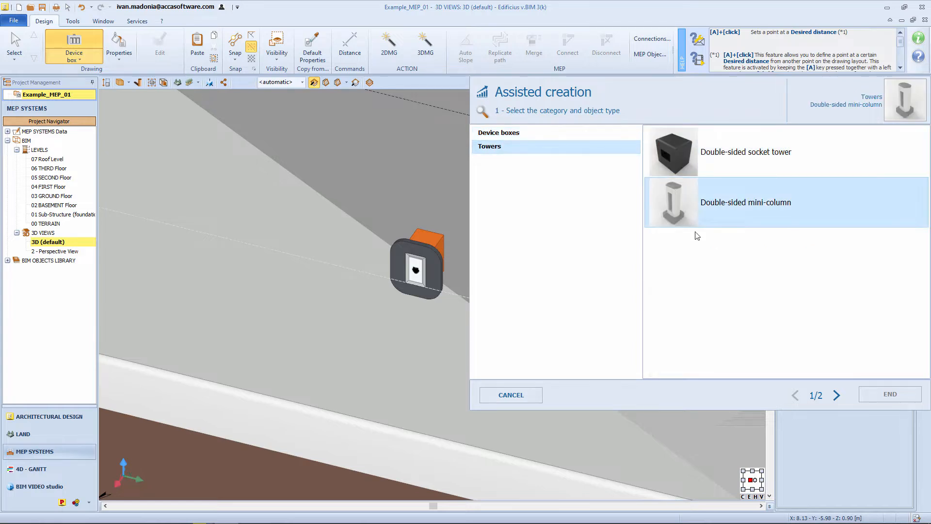
left_click(836, 395)
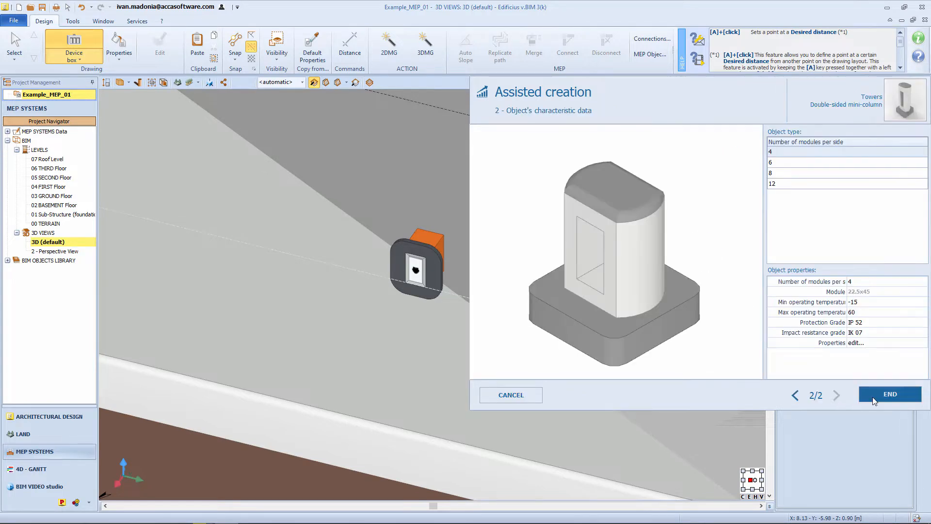
left_click(873, 397)
Step: Place the double-sided mini-column on the office floor, away from the grey wall, with a module side facing the view
scroll(380, 306, "down", 5)
middle_click_drag(379, 306, 339, 314)
scroll(332, 308, "down", 3)
middle_click_drag(290, 277, 597, 381)
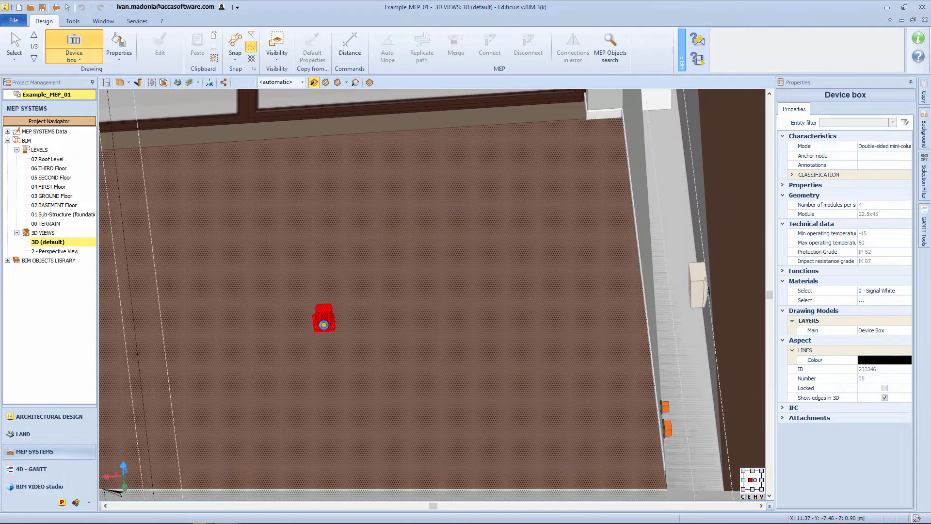
middle_click_drag(328, 321, 324, 312)
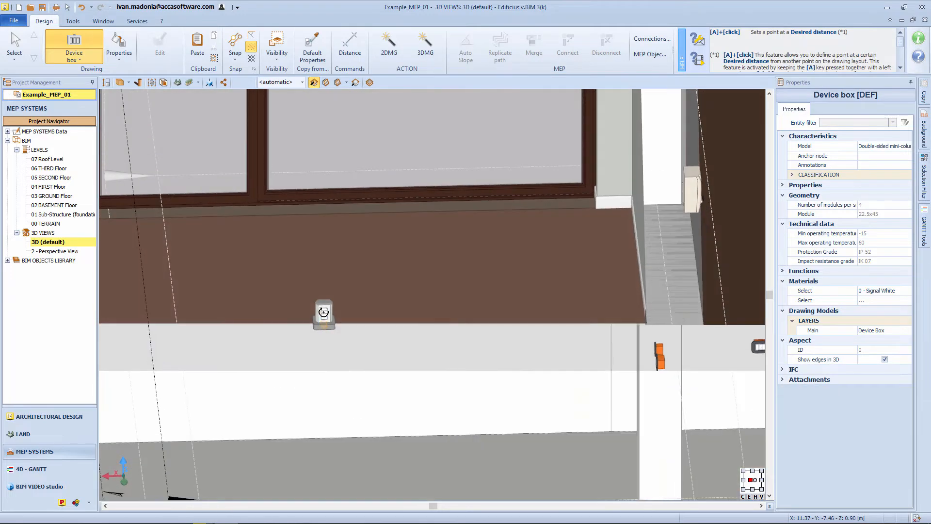
key("Escape")
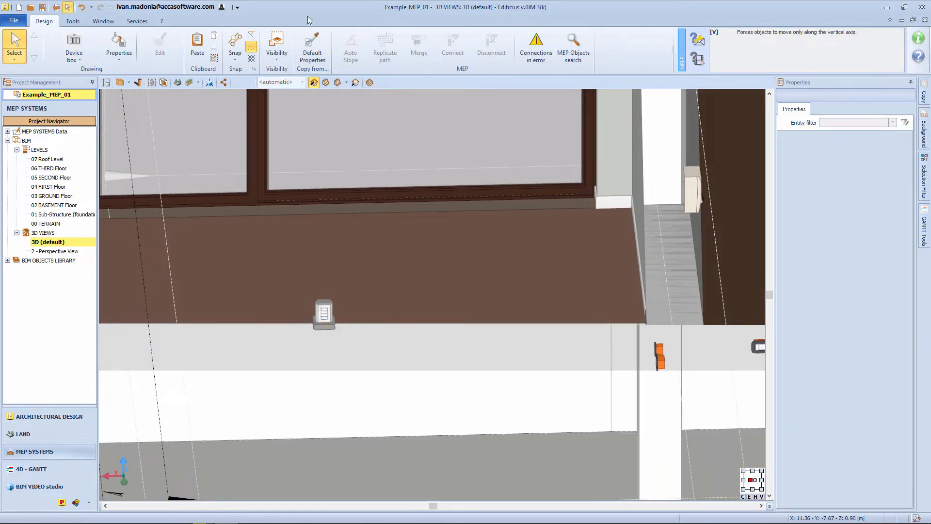
Step: Change the mini-column's second module from the top to the Italian/German socket 2P+E 16 A - 2 M
scroll(318, 310, "up", 10)
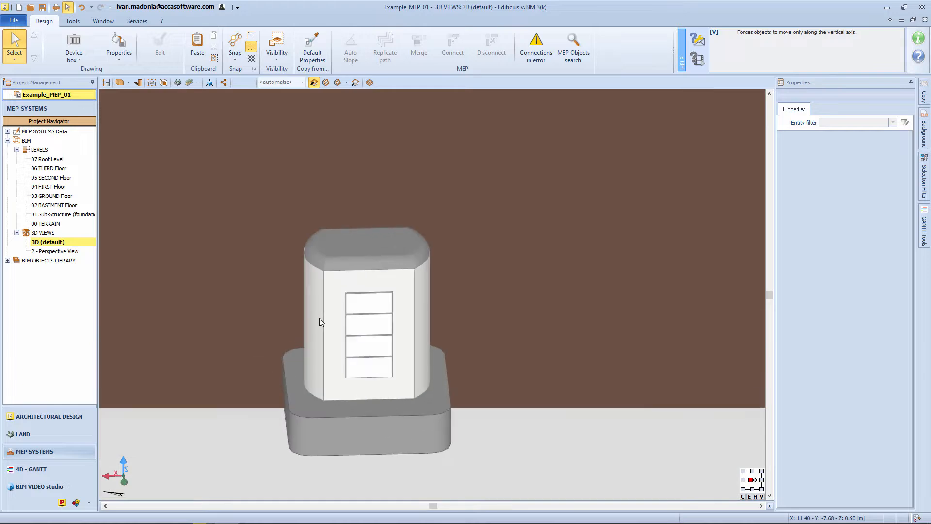
left_click(368, 354)
left_click(370, 338)
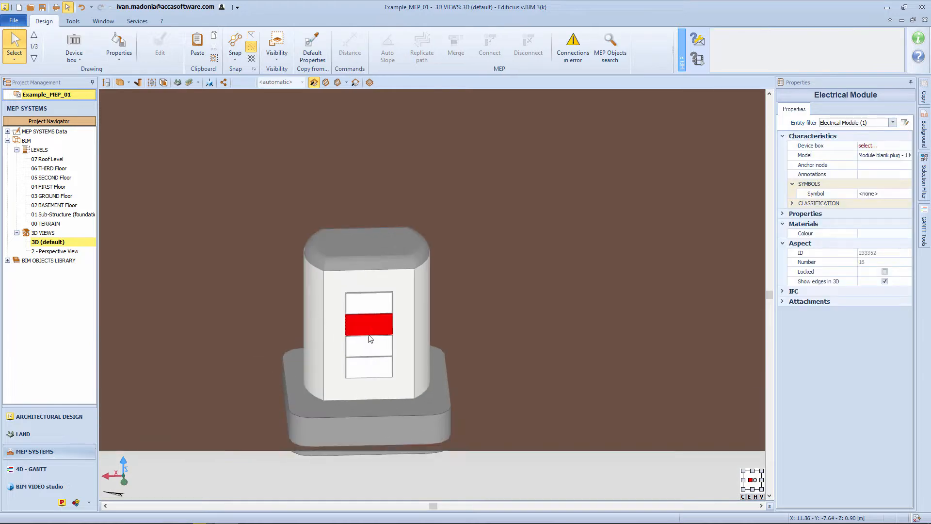
left_click(883, 155)
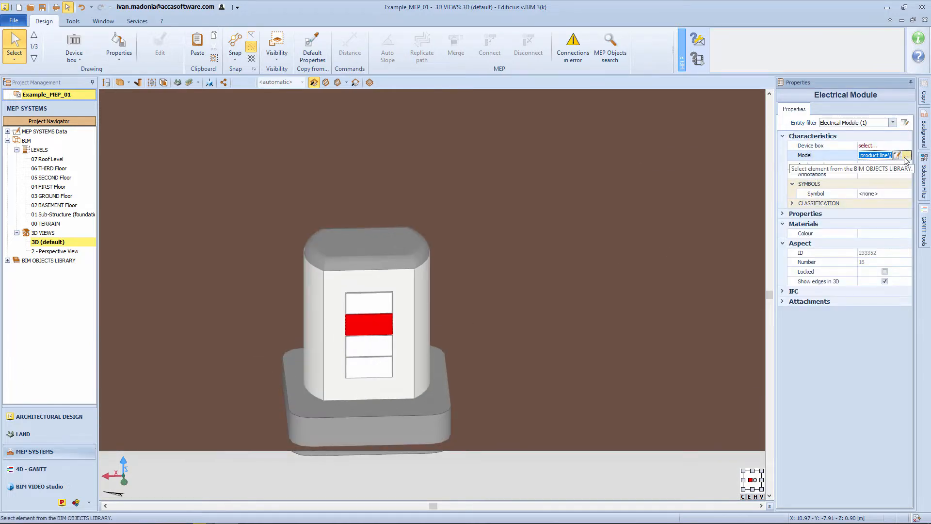
left_click(907, 157)
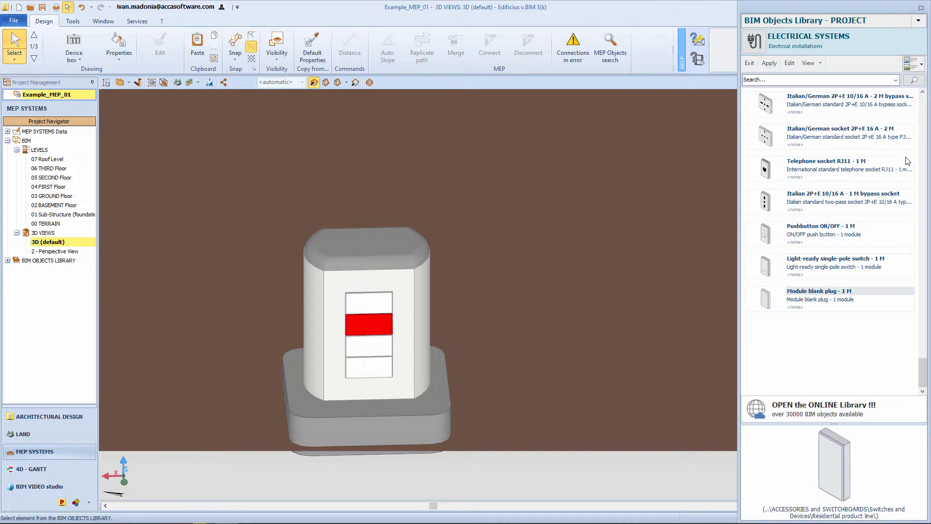
left_click(846, 148)
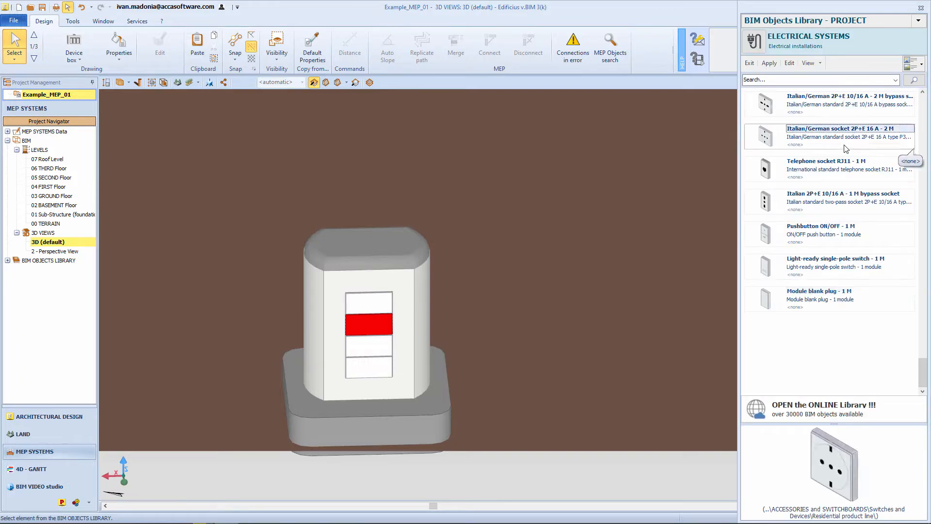
left_click(769, 63)
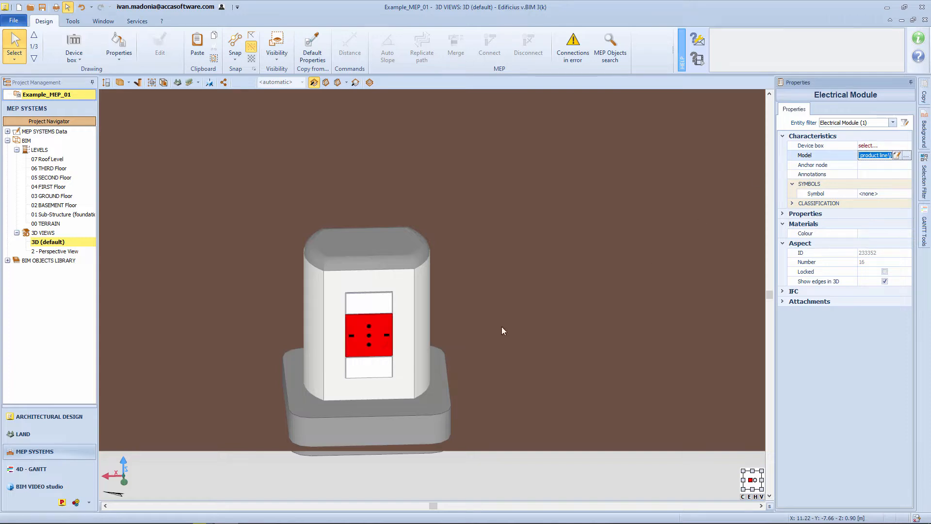
Step: Change the mini-column's bottom blank module to the USB socket - 1 M
left_click(386, 363)
left_click(883, 155)
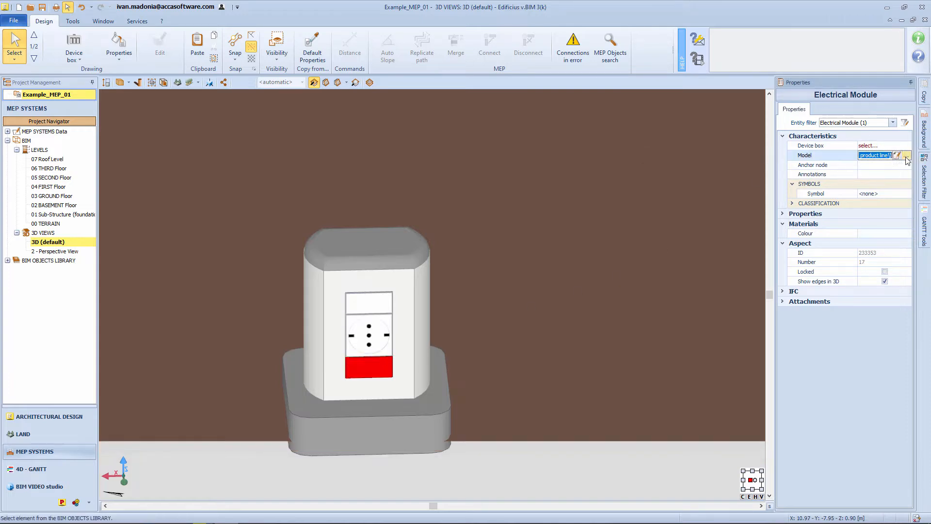
left_click(907, 156)
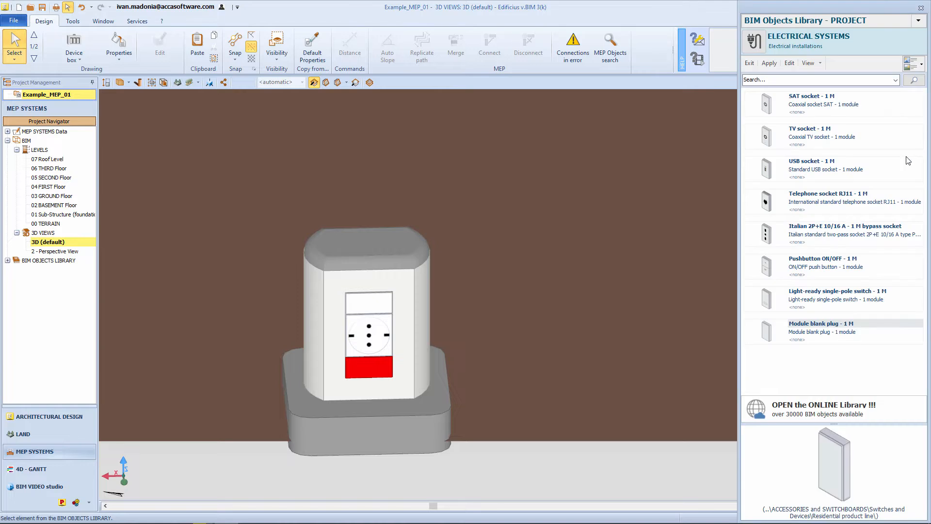
left_click(763, 176)
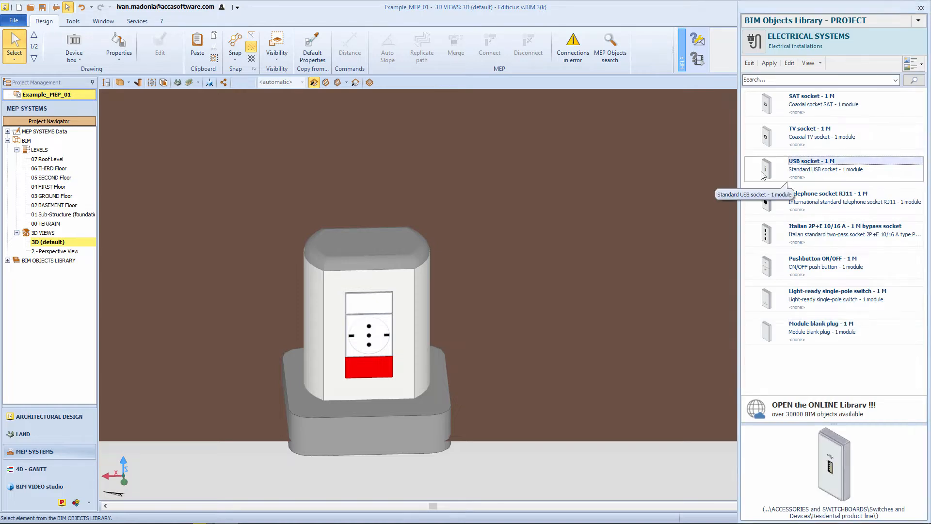
left_click(770, 64)
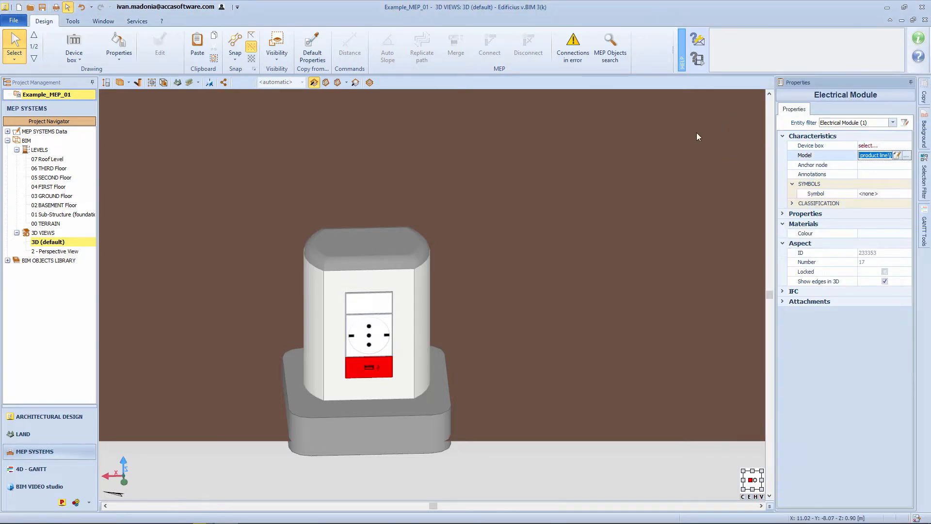
Step: Change the mini-column's top blank module to the Italian 2P+E 10/16 A - 1 M bypass socket and deselect it
left_click(366, 306)
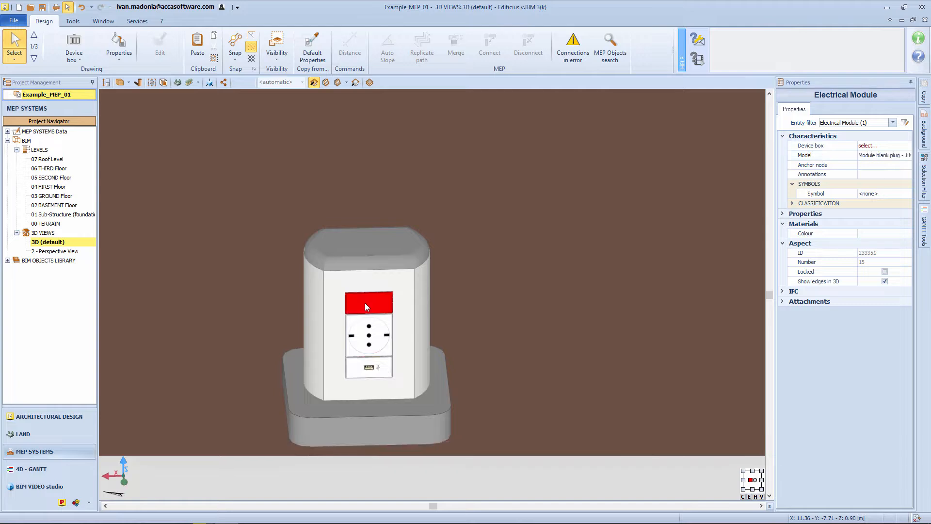
left_click(888, 156)
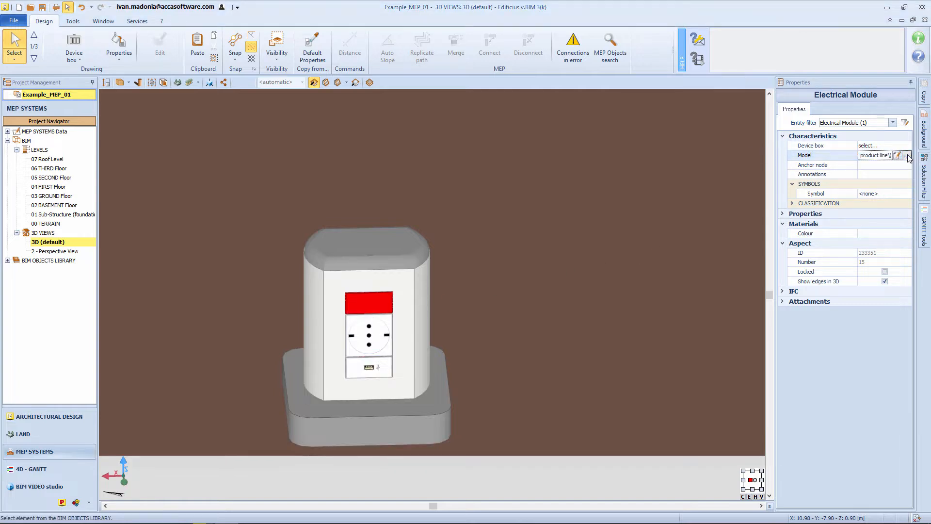
left_click(908, 156)
left_click(844, 200)
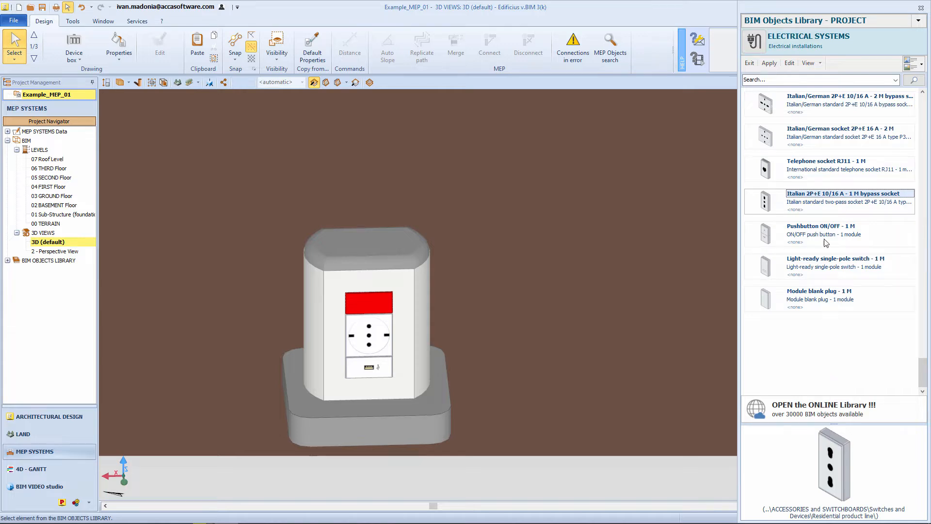
left_click(770, 64)
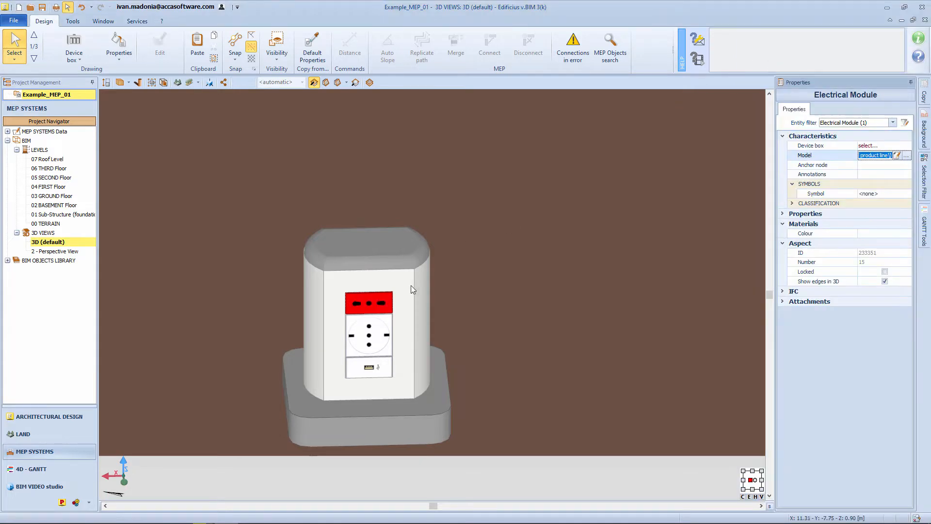
left_click(450, 292)
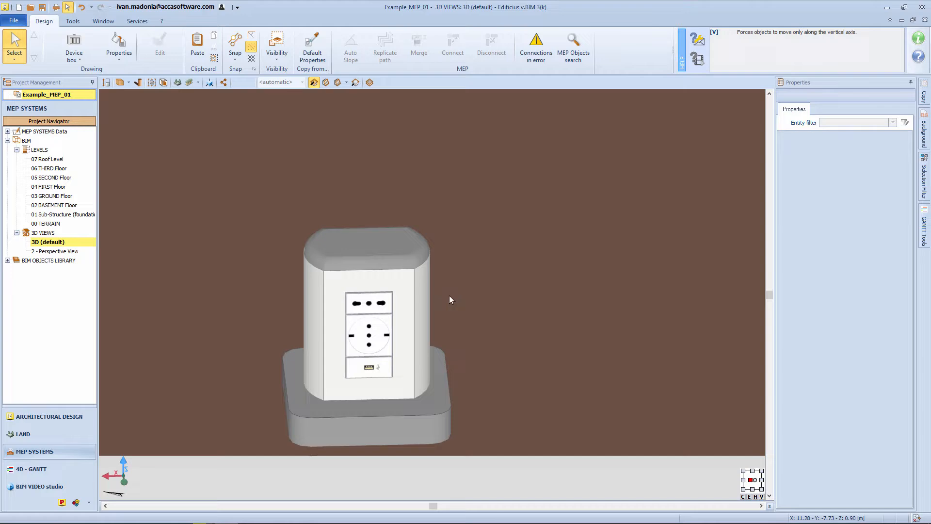
Step: Open the ground floor plan and start a rectangular 2D magnetic grid near the main entrance
double_click(38, 196)
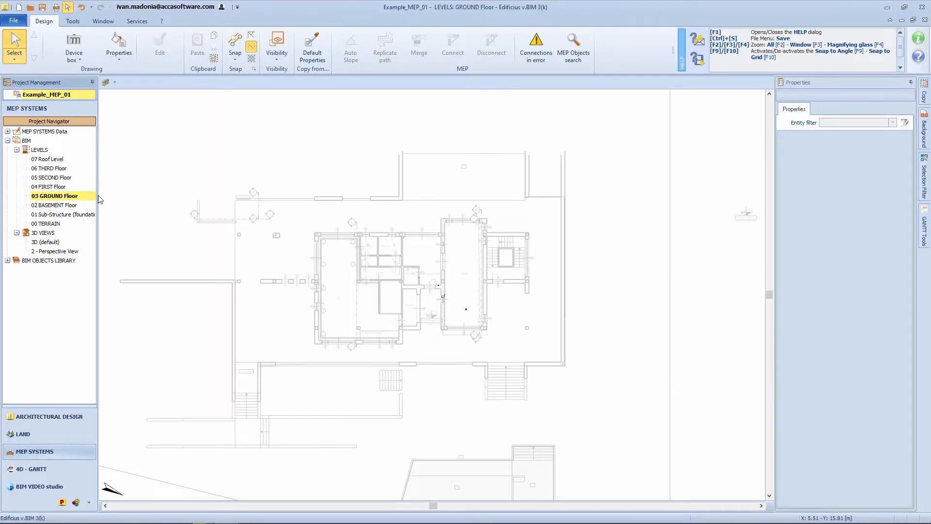
scroll(436, 296, "up", 5)
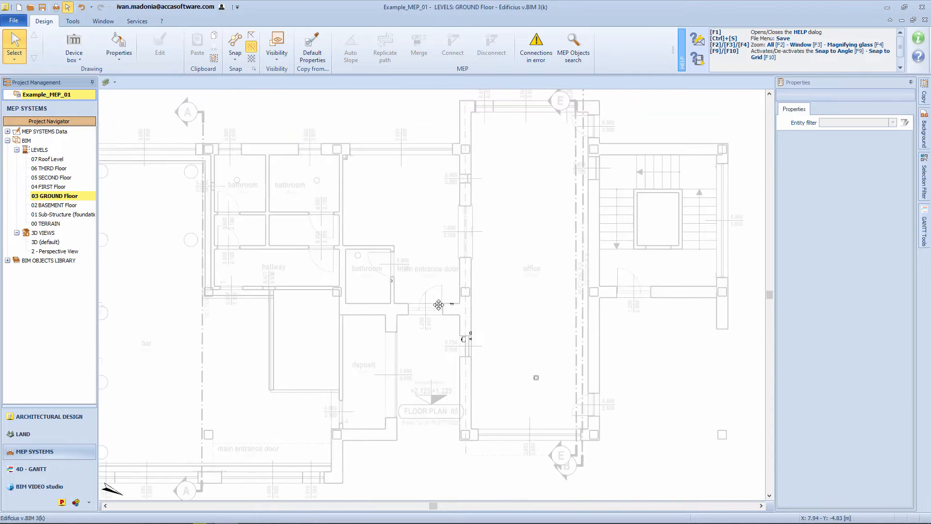
middle_click_drag(438, 305, 440, 312)
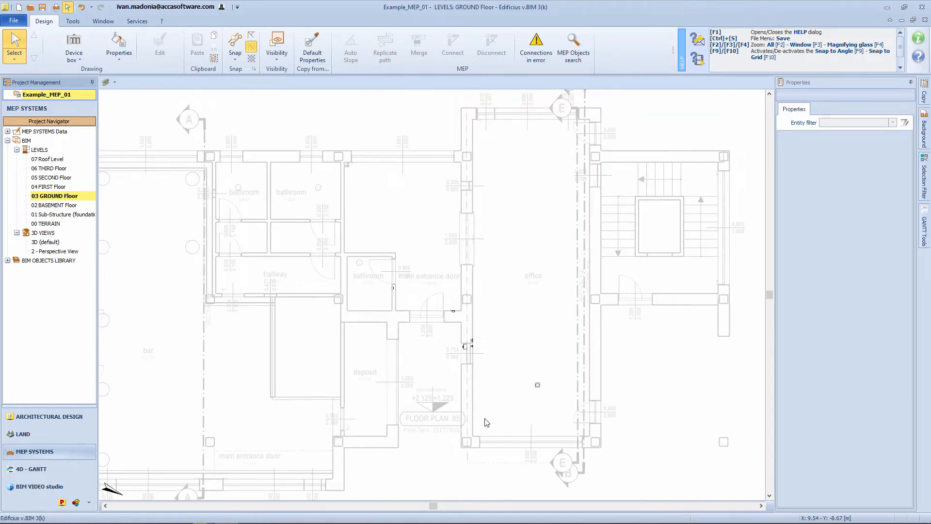
left_click(81, 57)
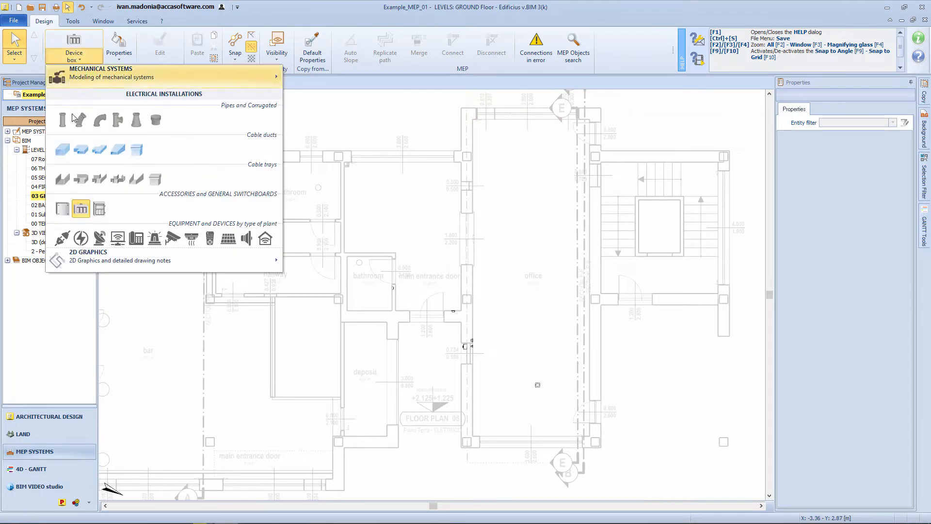
mouse_move(254, 255)
left_click(357, 275)
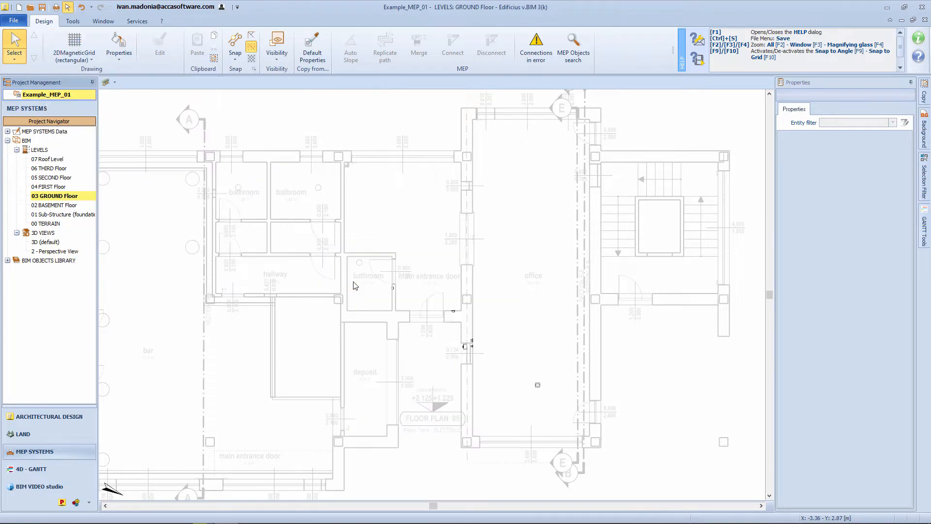
left_click(407, 250)
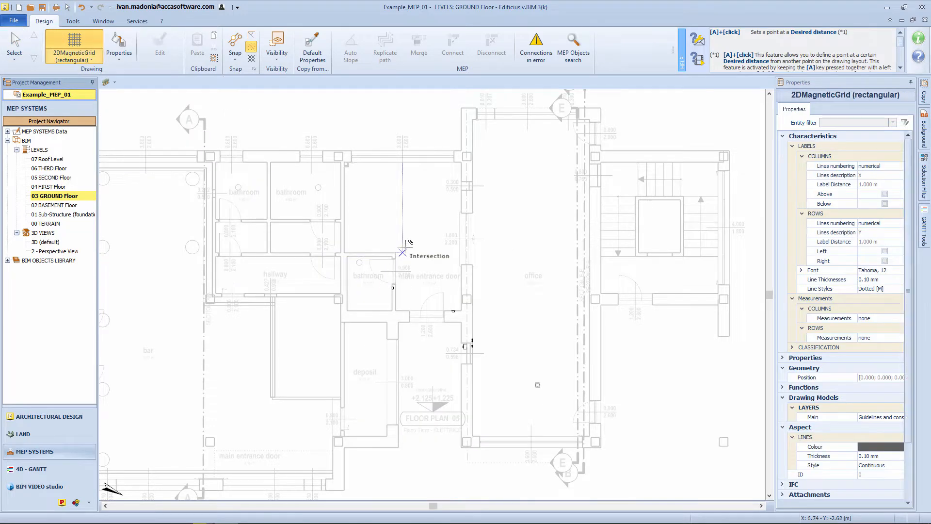
Step: Define the magnetic grid with one 1.5 m column spacing and five 1.5 m row spacings
double_click(421, 222)
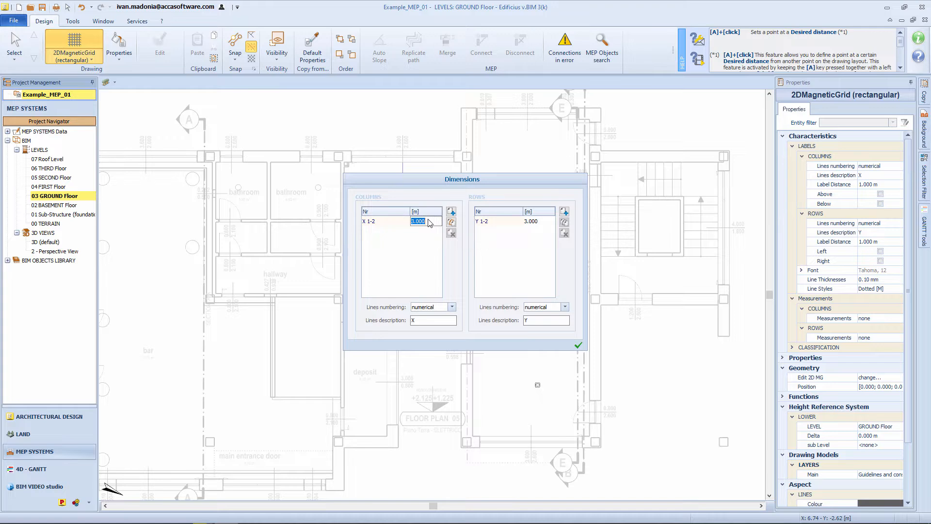
type("1.5")
double_click(528, 221)
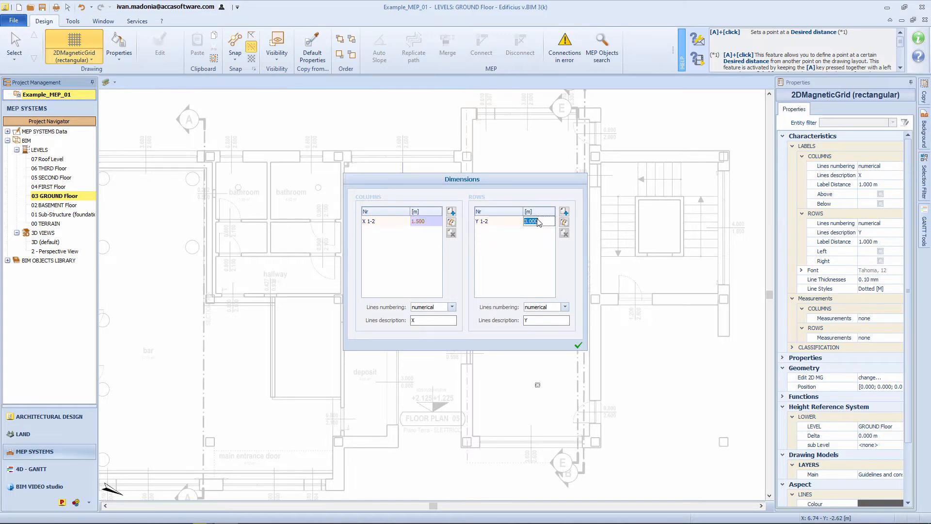
key("Return")
left_click(564, 211)
left_click(565, 212)
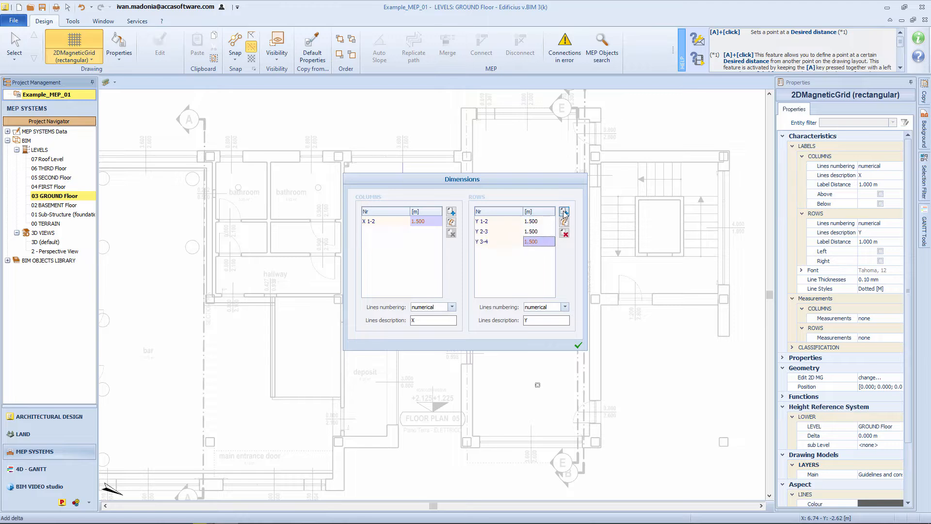
left_click(565, 211)
left_click(564, 212)
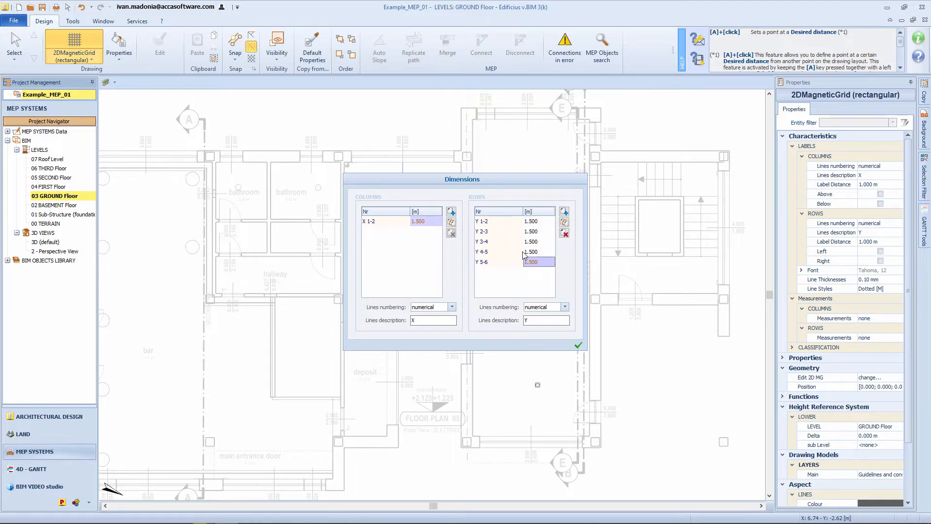
left_click(578, 345)
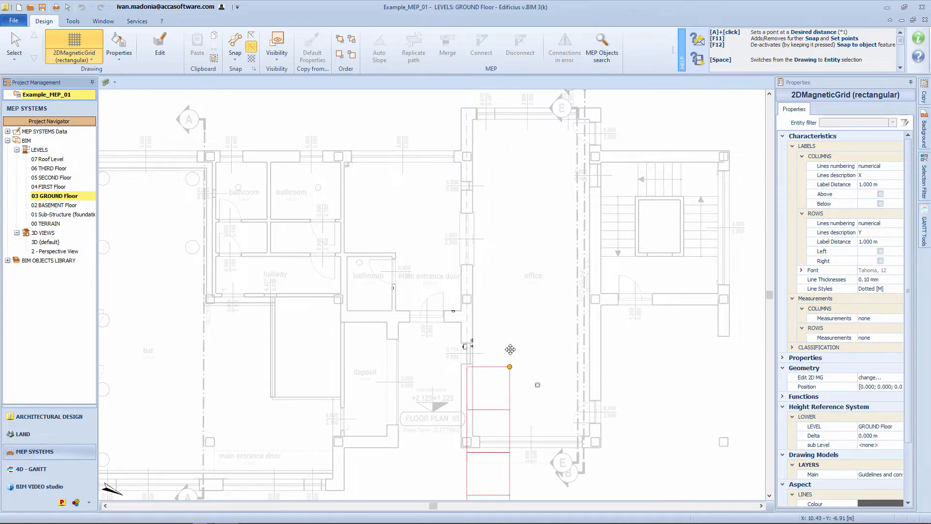
Step: Place the magnetic grid lengthwise in the middle of the office and set its lower delta to 2.700 m from the ground floor
left_click(508, 160)
left_click(541, 156)
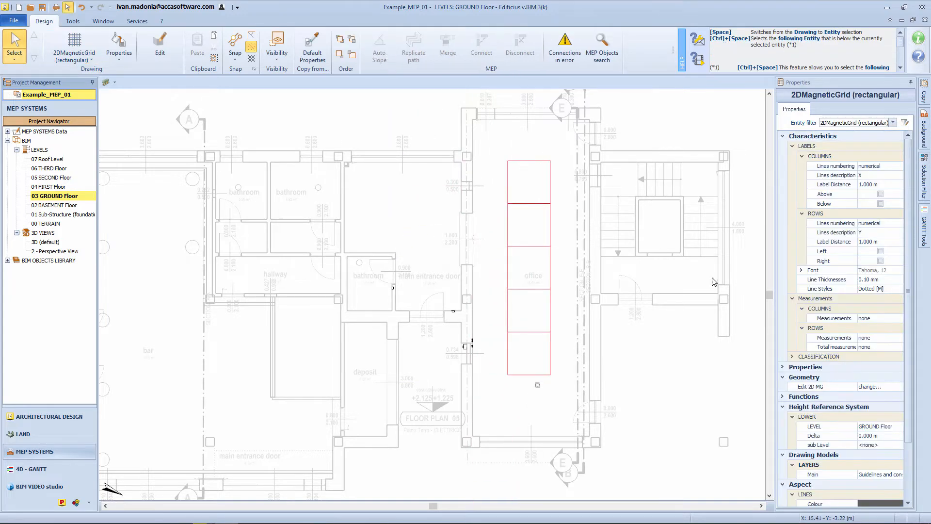
left_click(888, 438)
type("2.700")
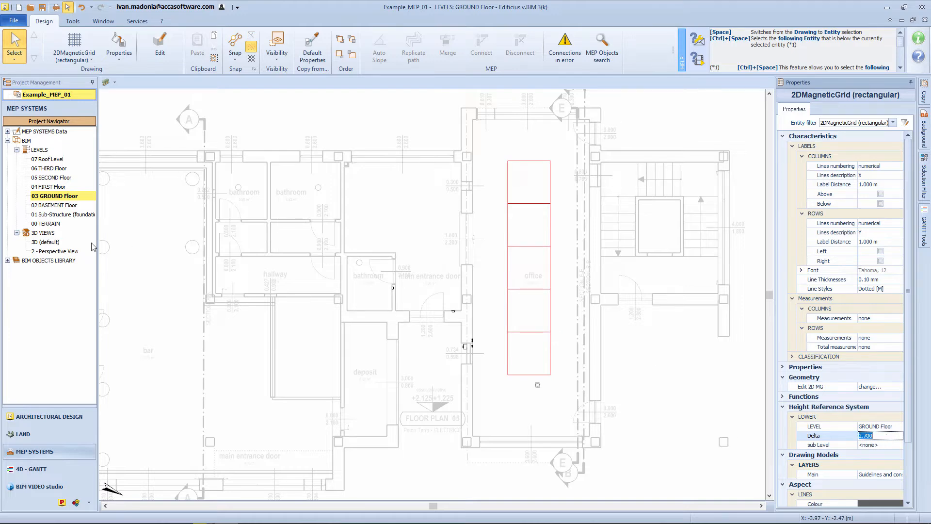
Step: In the default 3D view, start an electrical device and open the parametric configurator for a new model
double_click(49, 242)
scroll(268, 220, "up", 5)
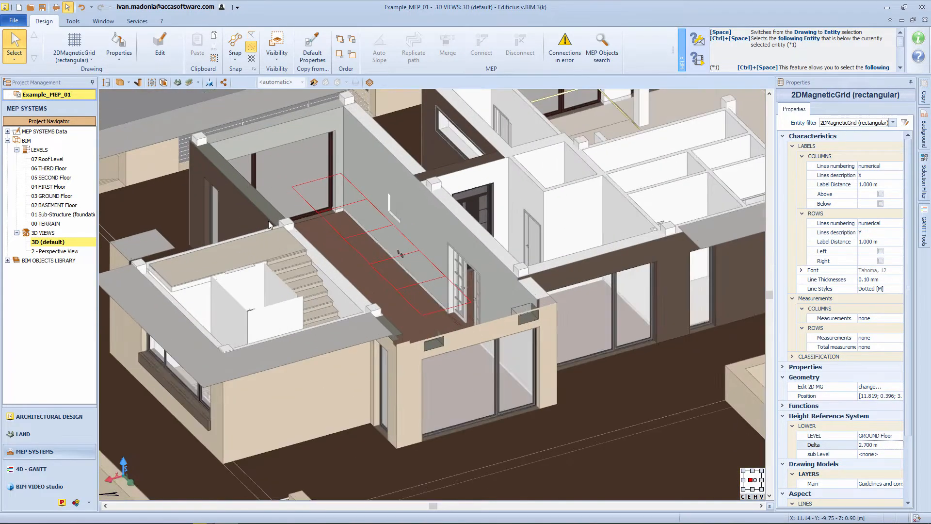
left_click(81, 60)
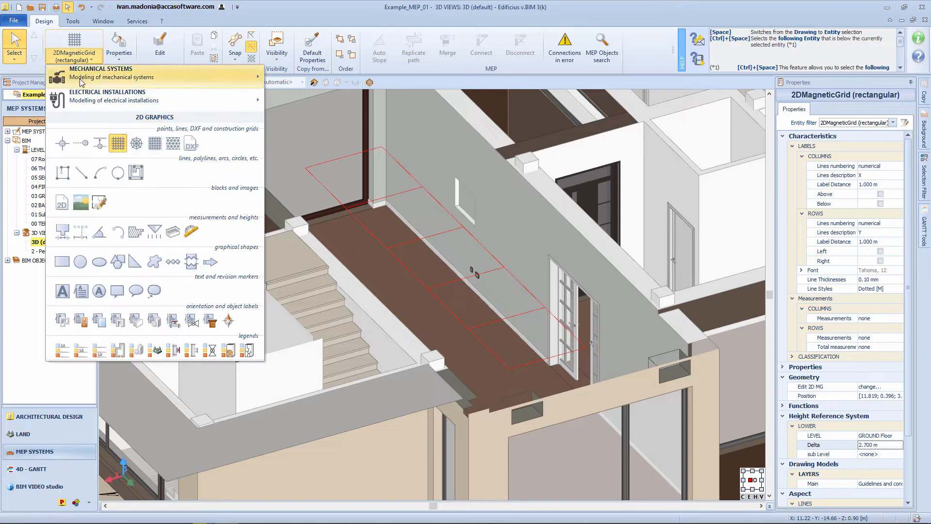
mouse_move(160, 97)
left_click(283, 242)
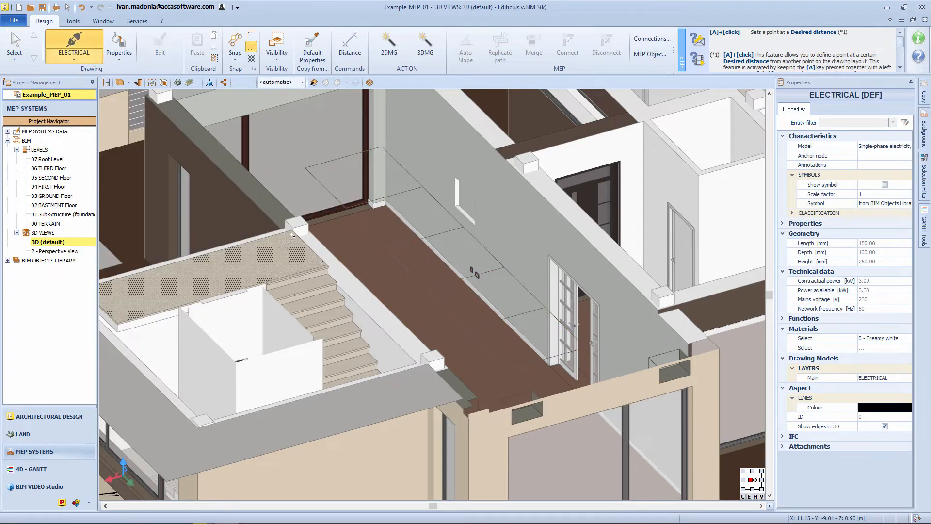
left_click(885, 146)
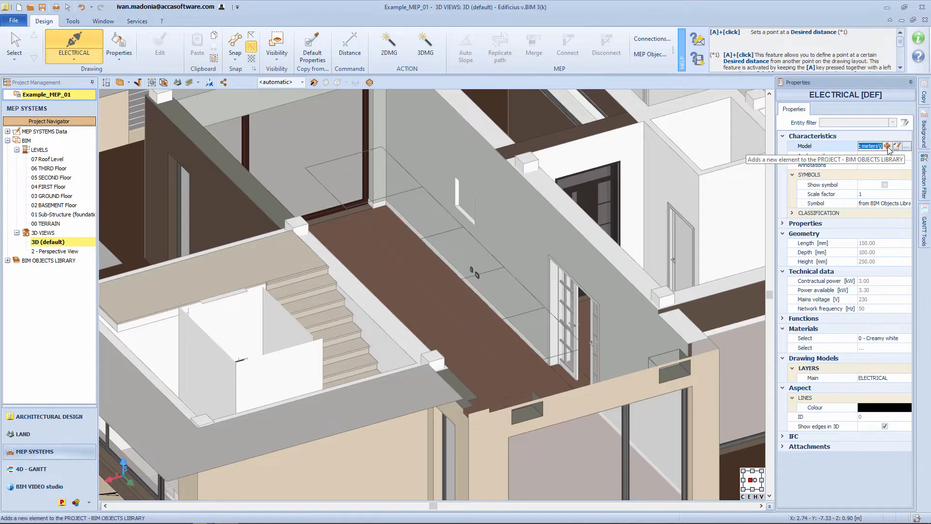
left_click(887, 146)
left_click(781, 172)
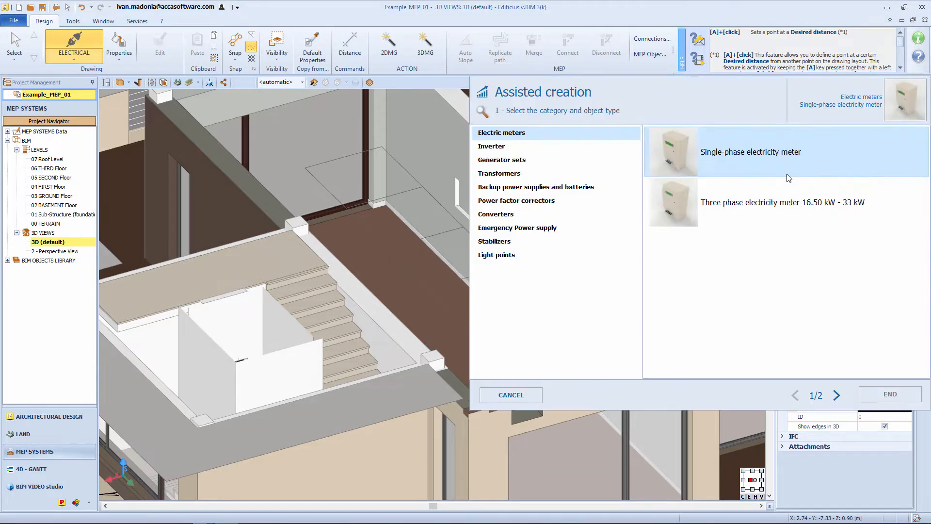
Step: Create the model as a square ceiling mounted lighting point with an absorbed power of 34 W
left_click(503, 257)
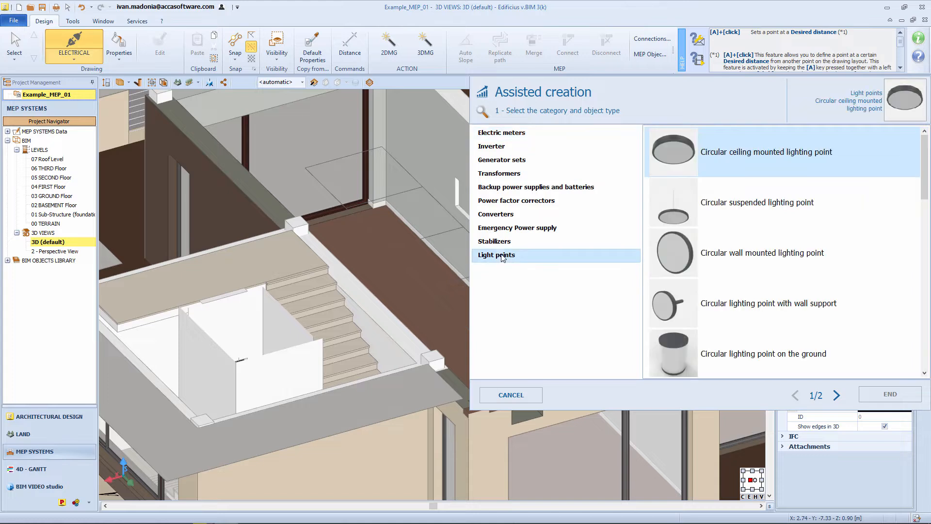
scroll(692, 235, "down", 5)
scroll(691, 234, "down", 1)
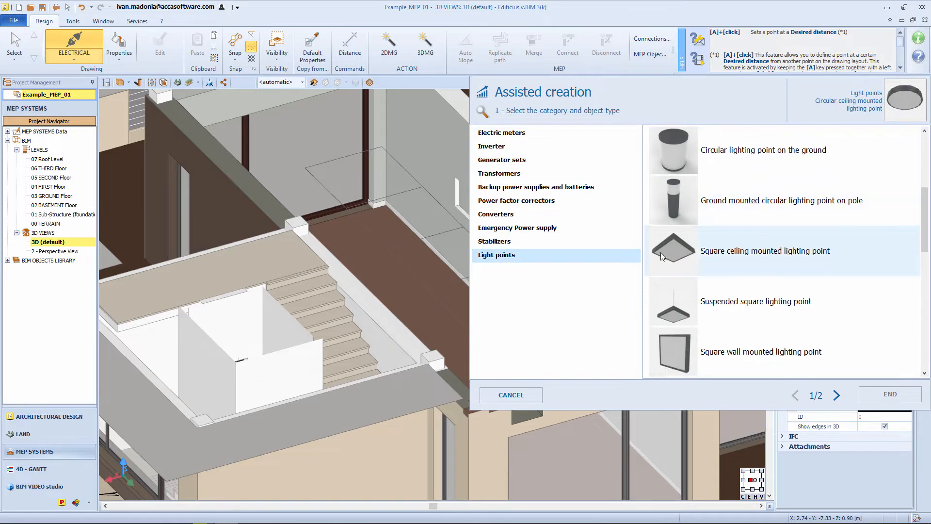
left_click(804, 251)
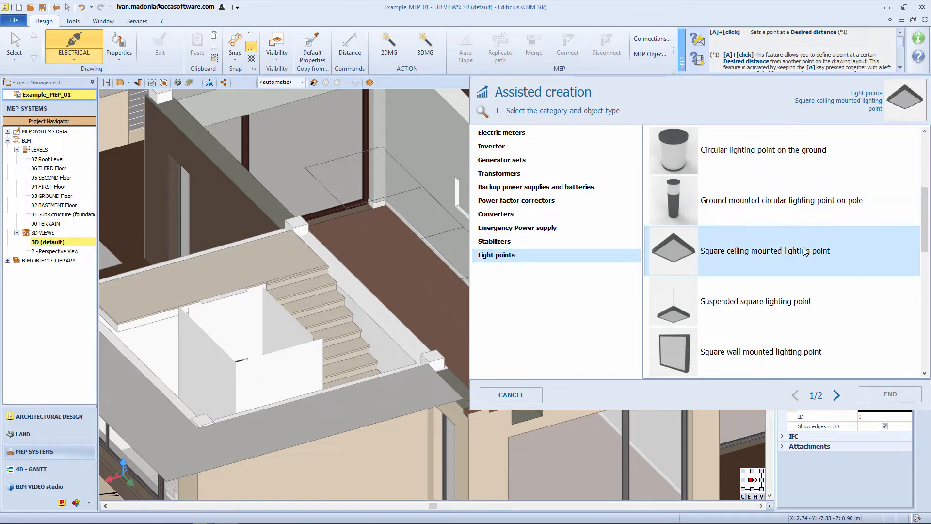
left_click(836, 395)
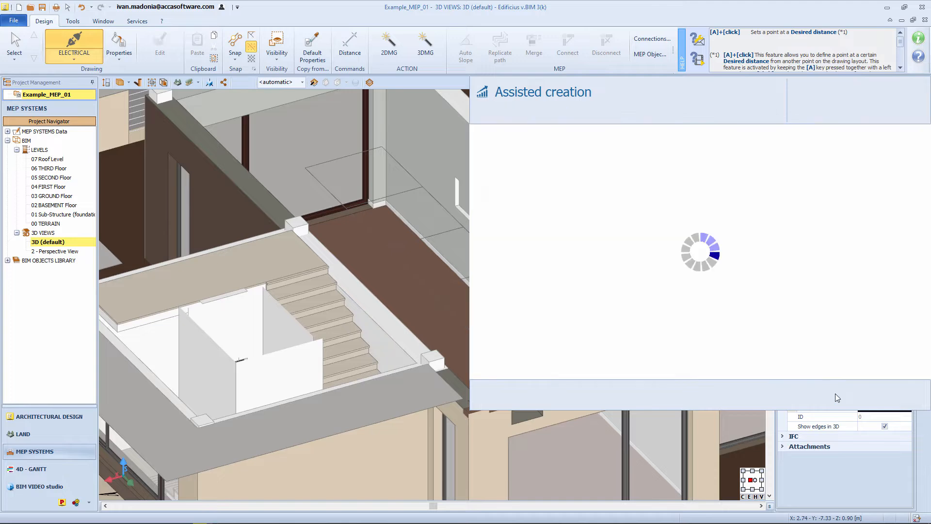
left_click(777, 165)
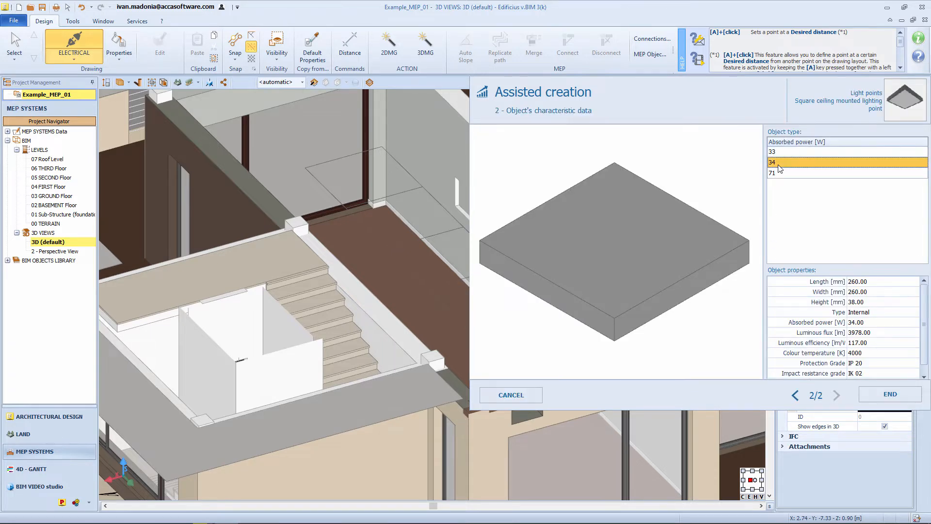
left_click(891, 394)
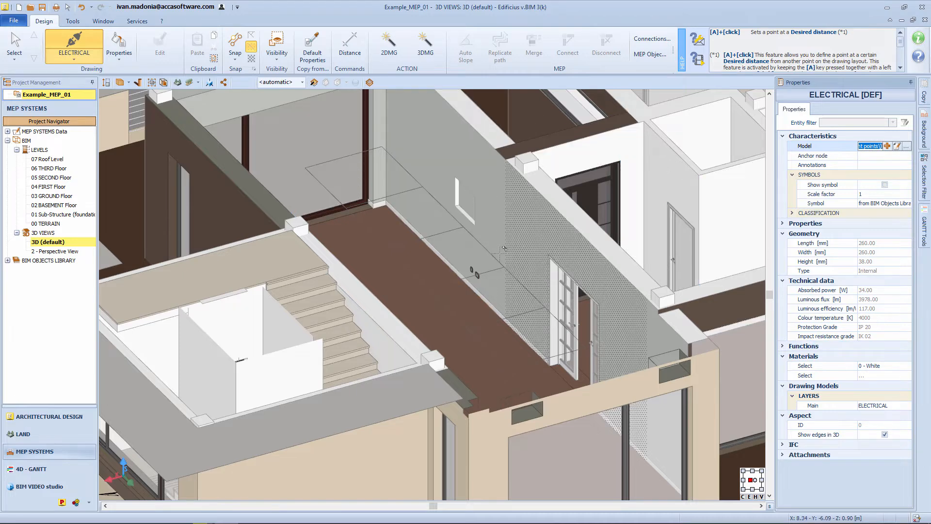
Step: Generate lighting points on the nodes of the office's magnetic grid with 3DMG, and view them from above
left_click(425, 49)
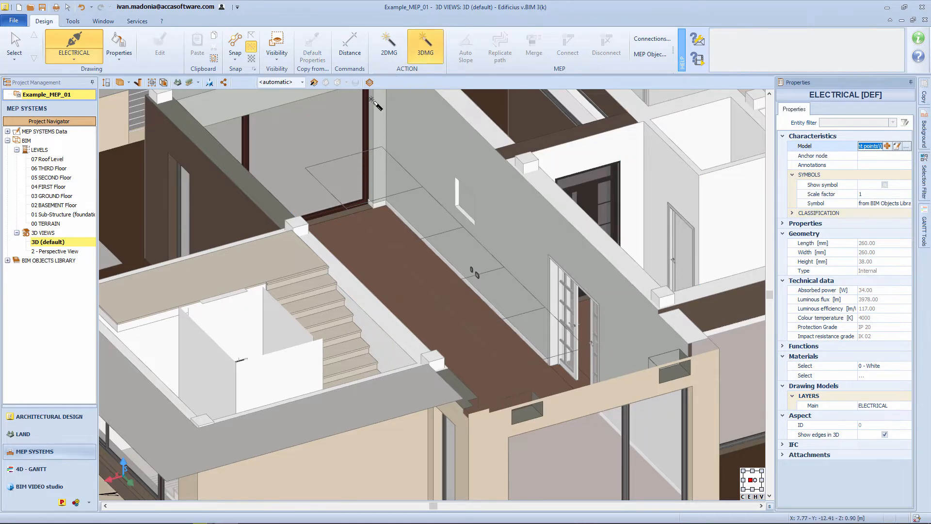
left_click(295, 134)
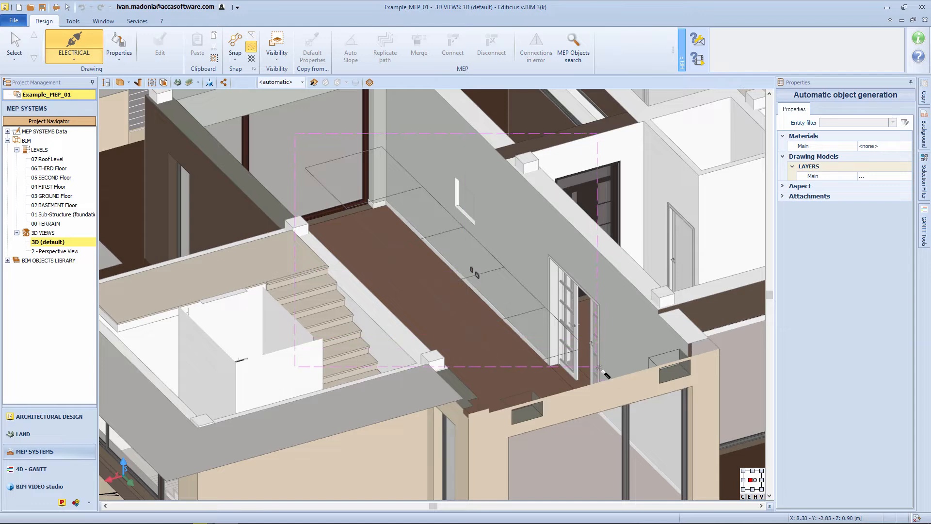
left_click(617, 379)
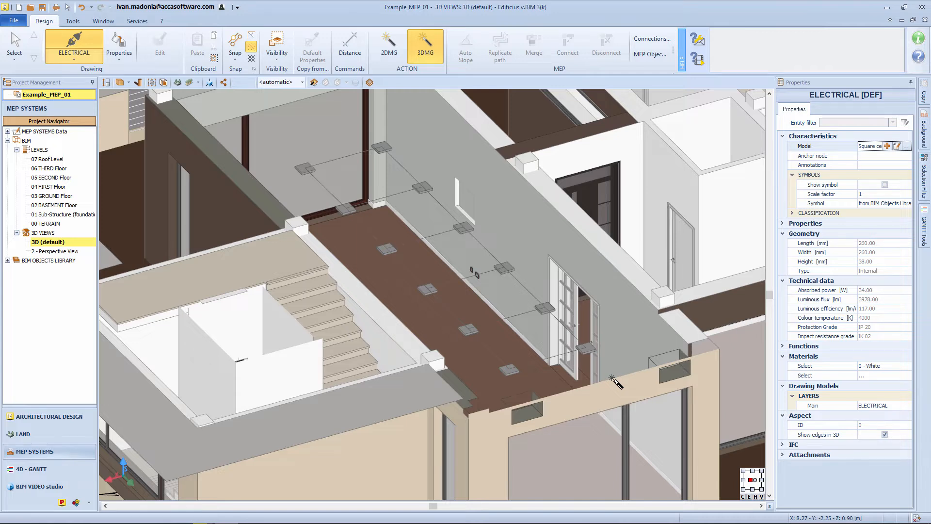
left_click(151, 82)
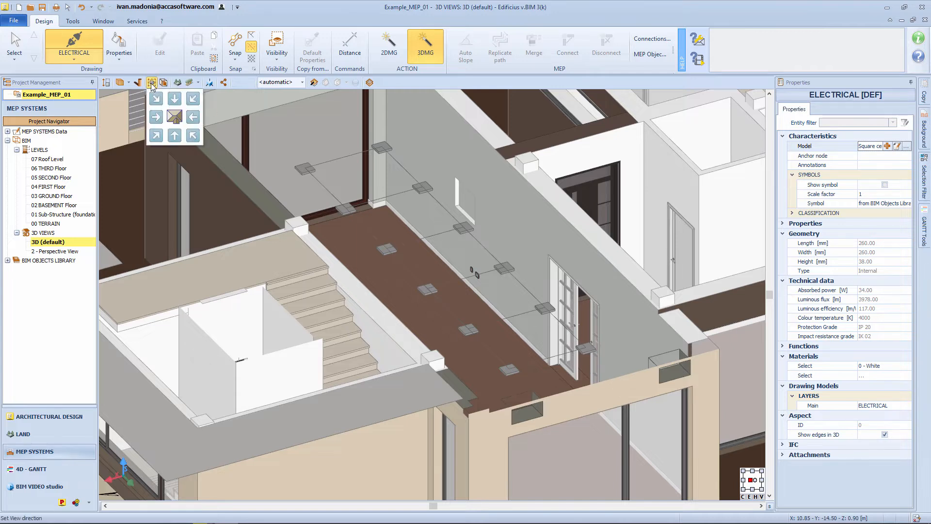
left_click(175, 117)
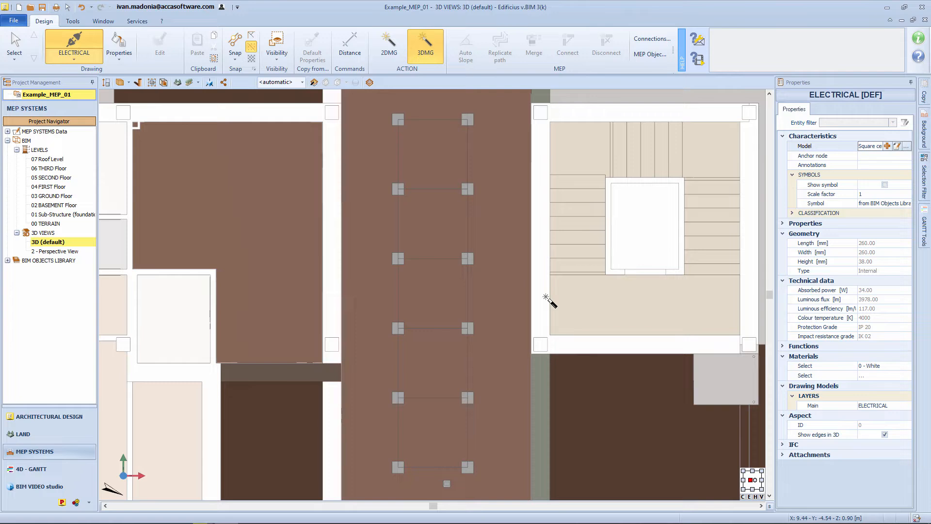
key("Escape")
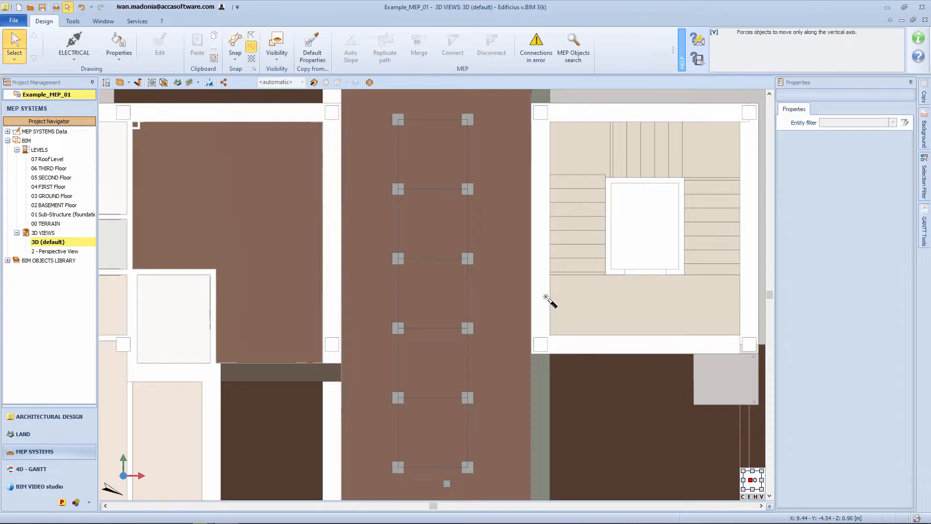
Step: On the ground floor plan, create a circular suspended lighting point model with an absorbed power of 17 W
double_click(52, 194)
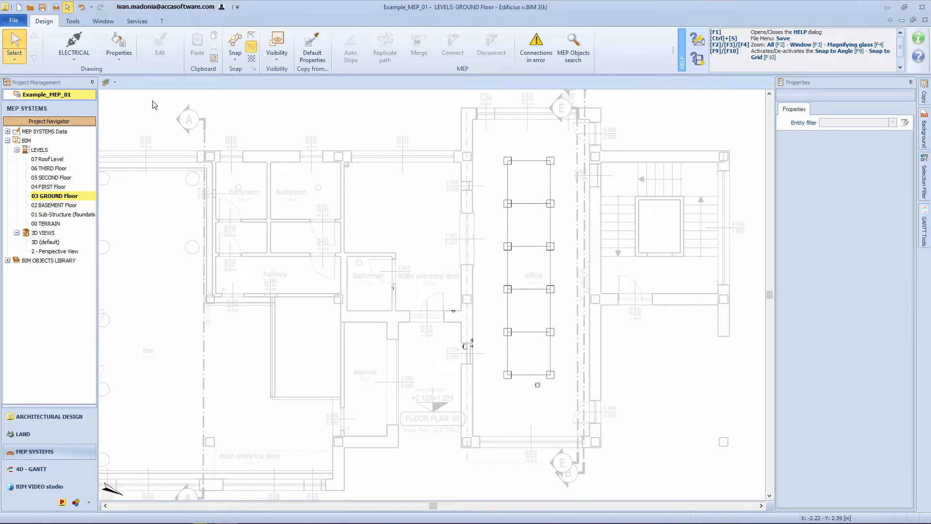
left_click(74, 44)
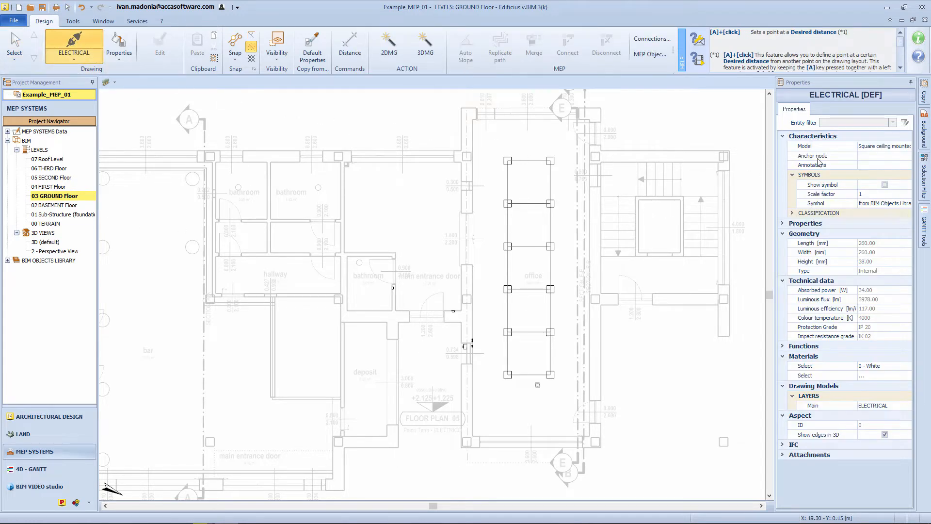
left_click(878, 146)
left_click(888, 146)
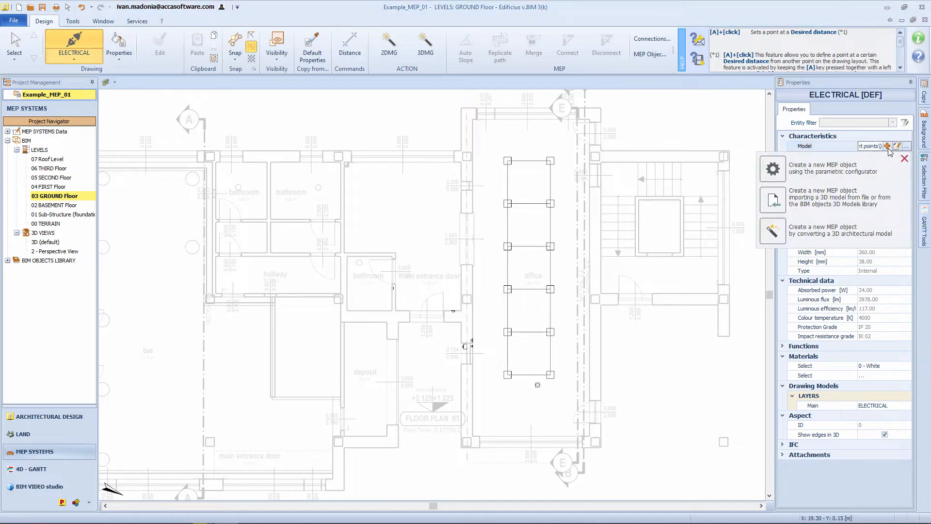
left_click(774, 174)
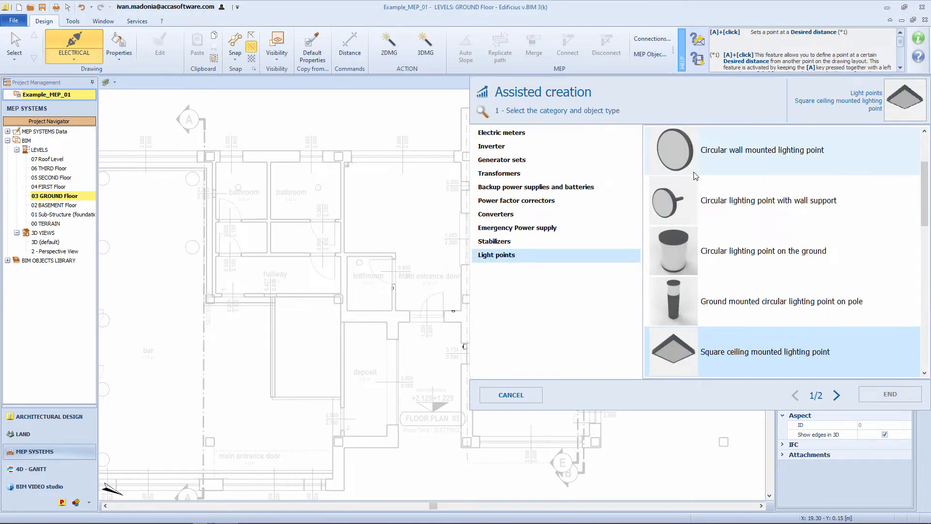
scroll(688, 253, "up", 3)
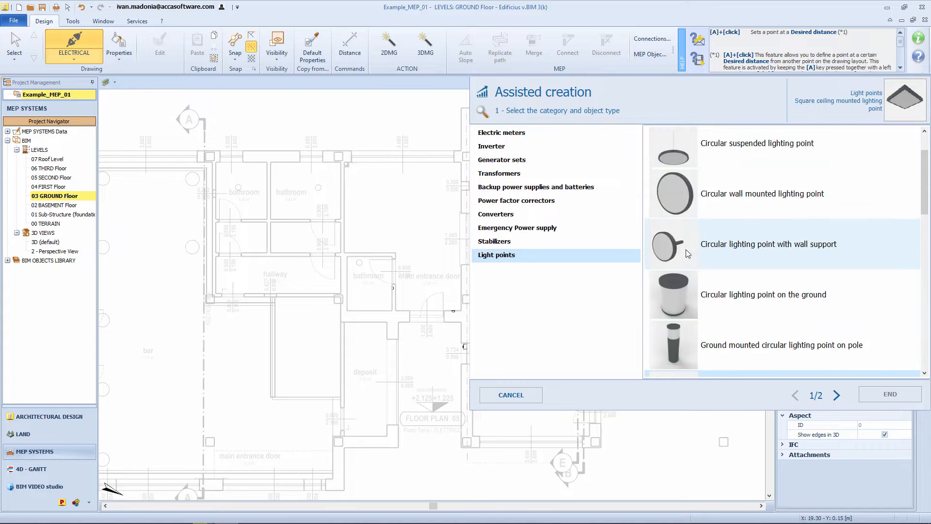
scroll(688, 253, "up", 2)
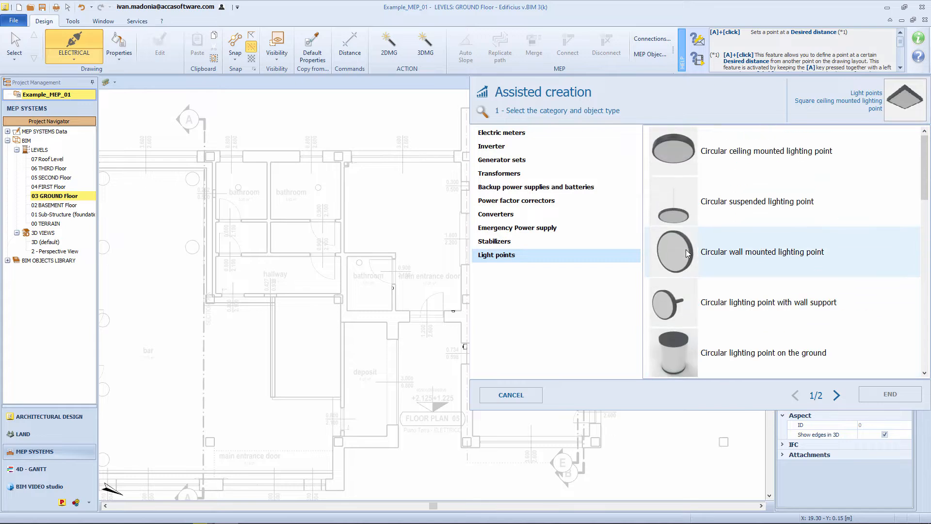
left_click(684, 214)
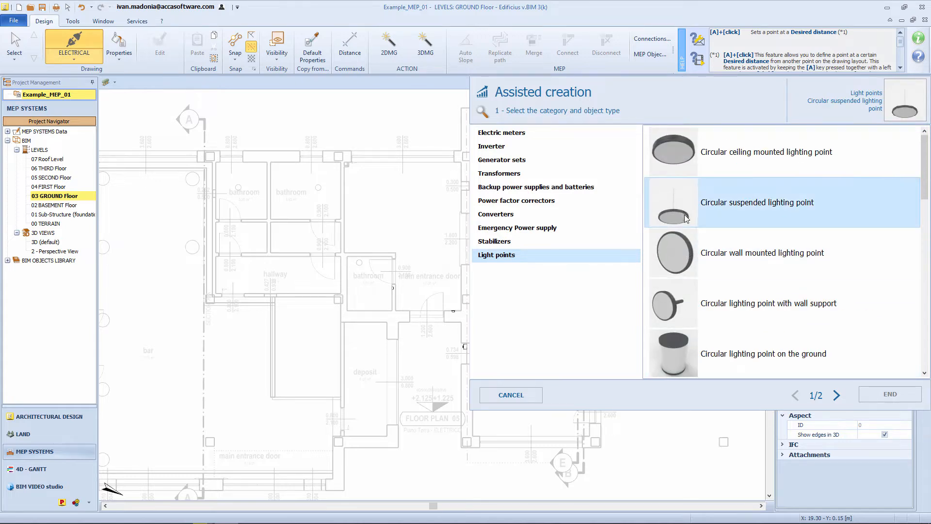
left_click(836, 395)
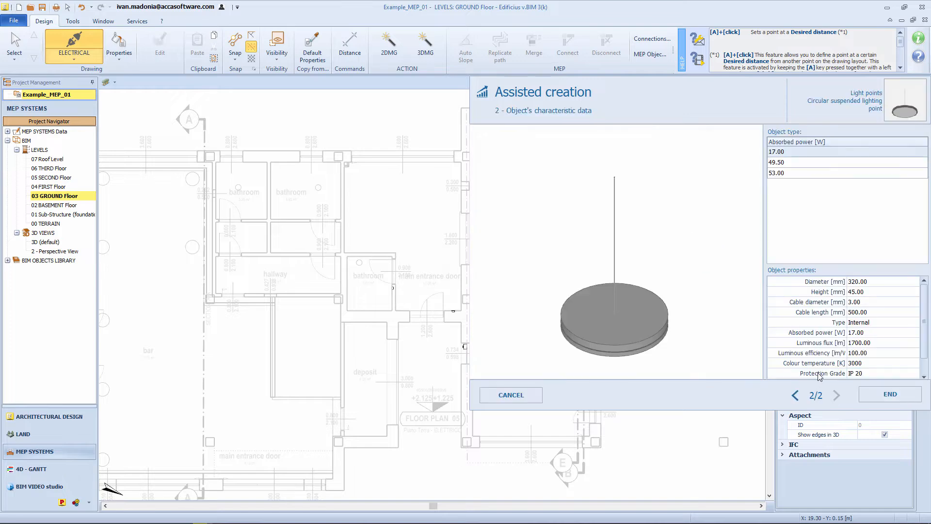
left_click(871, 396)
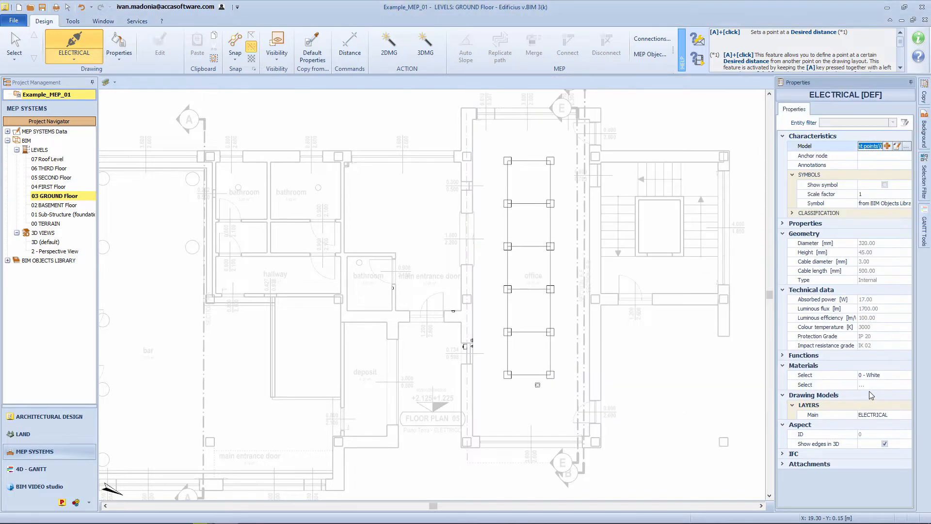
Step: Place the suspended lighting point in the entrance area beside the deposit and set its lower delta to 2.7 m
left_click(428, 367)
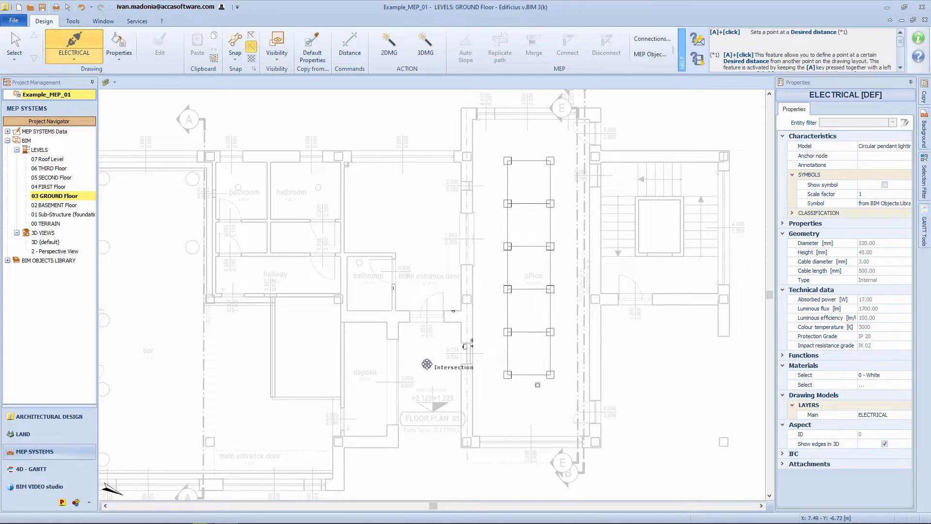
key("space")
left_click(427, 363)
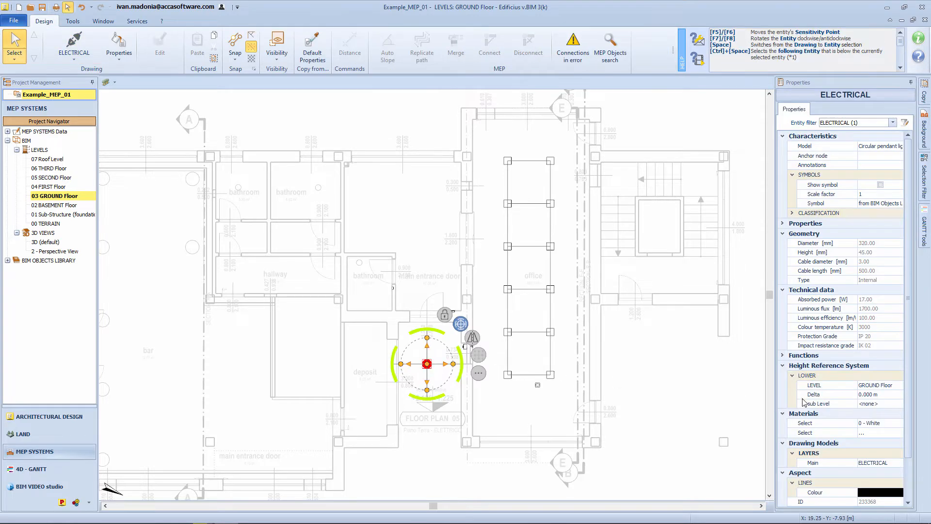
left_click(876, 395)
type("2.7")
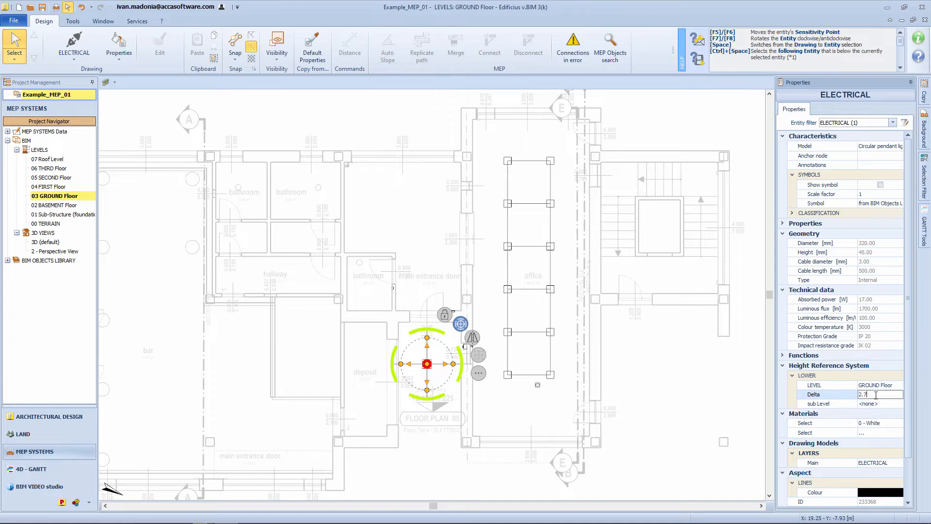
key("Return")
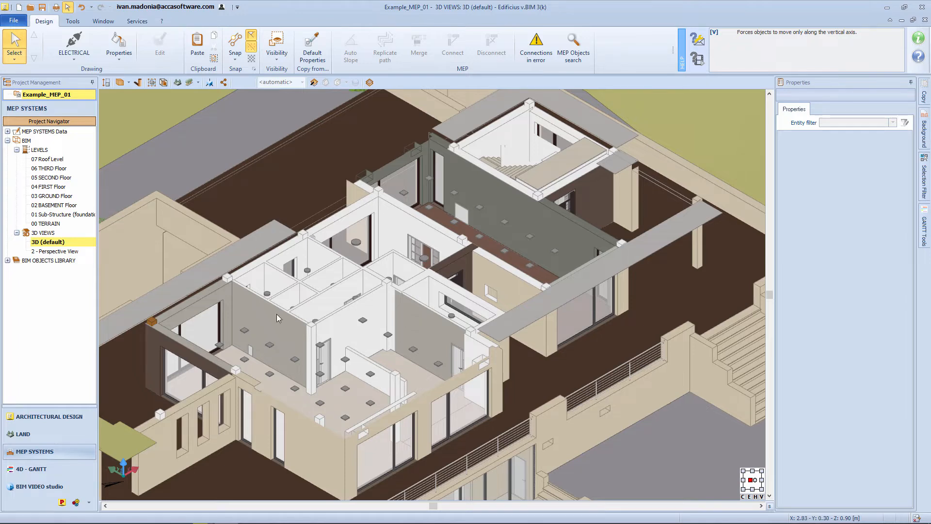
Step: In the default 3D view, create a flush-mounted junction box model sized 152x98x70 mm with the parametric configurator
left_click(73, 54)
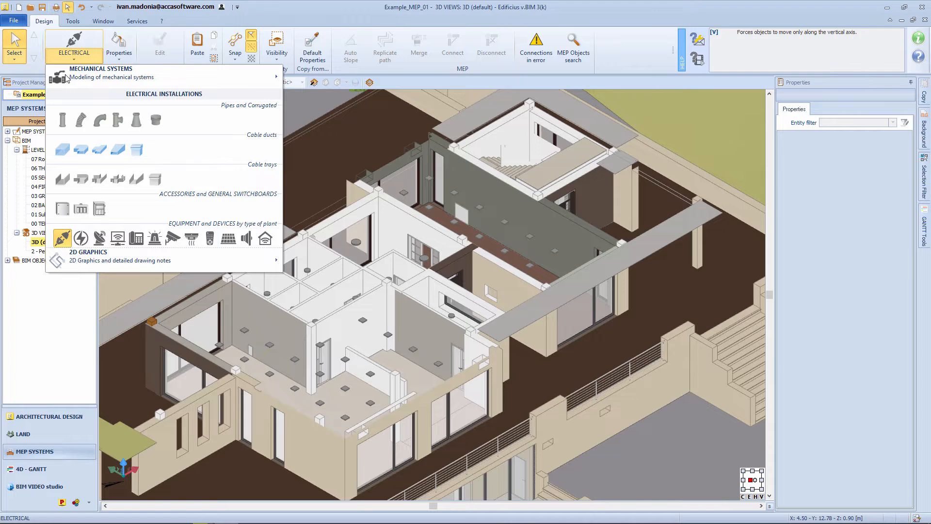
left_click(63, 212)
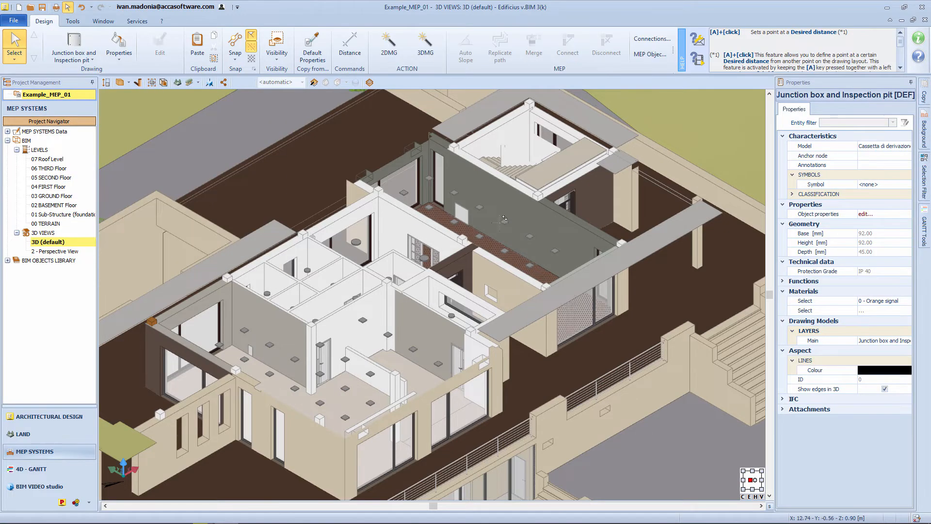
left_click(878, 146)
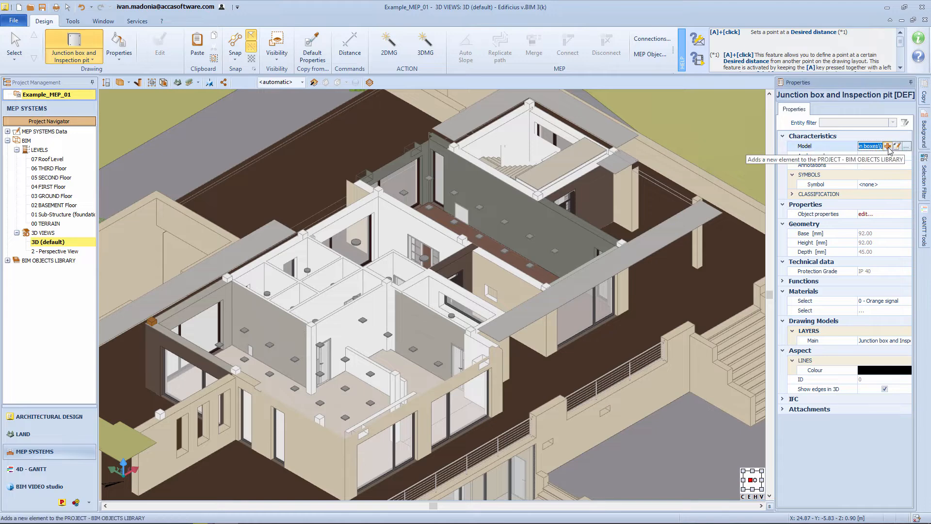
left_click(887, 146)
left_click(773, 174)
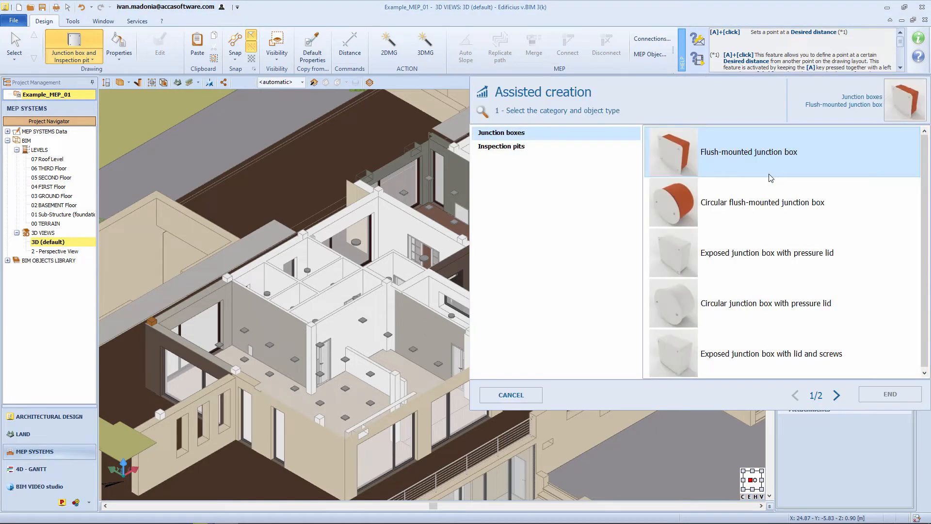
left_click(831, 397)
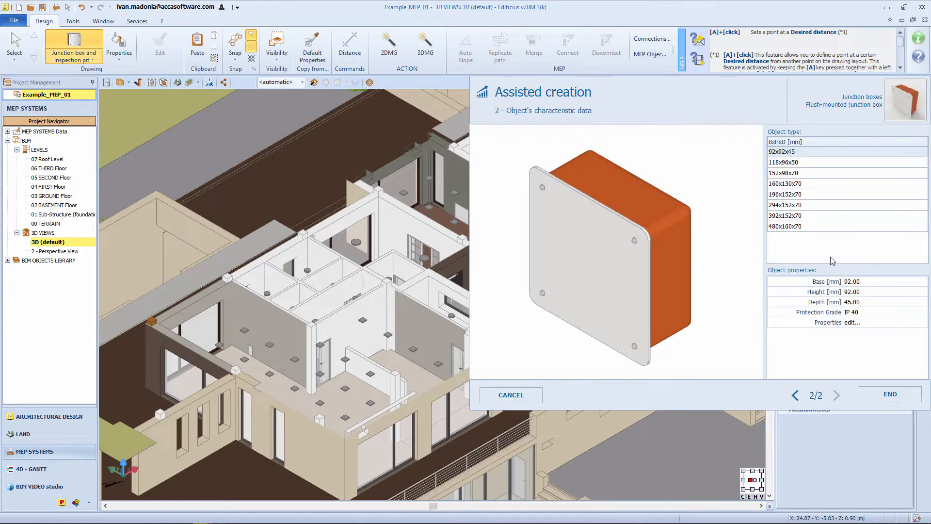
left_click(773, 173)
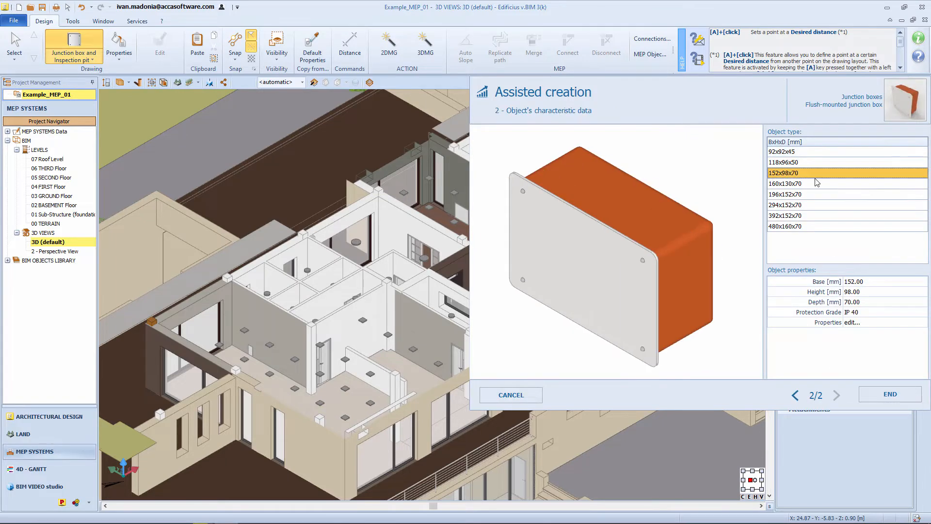
left_click(879, 396)
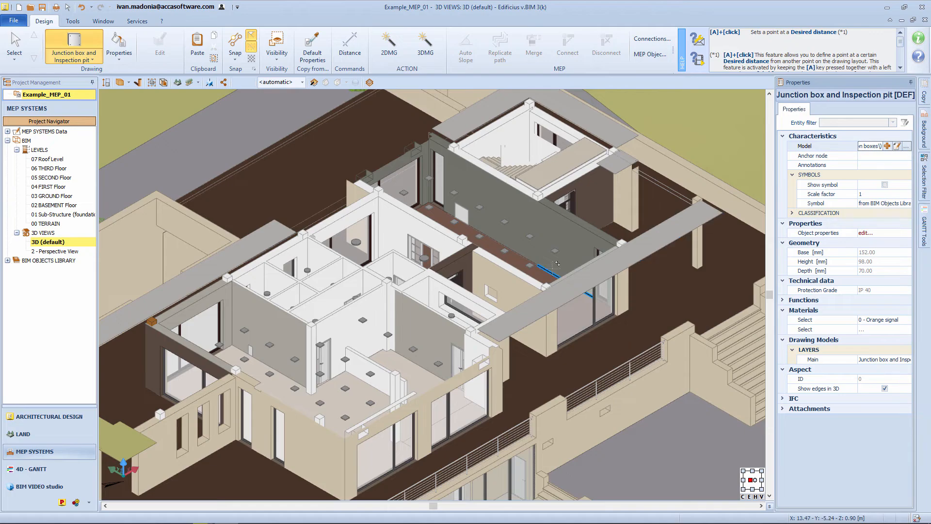
Step: Place the flush-mounted junction box high on the office wall beside the glazed door, with a lower delta of 2.500 m
middle_click_drag(548, 273, 497, 274)
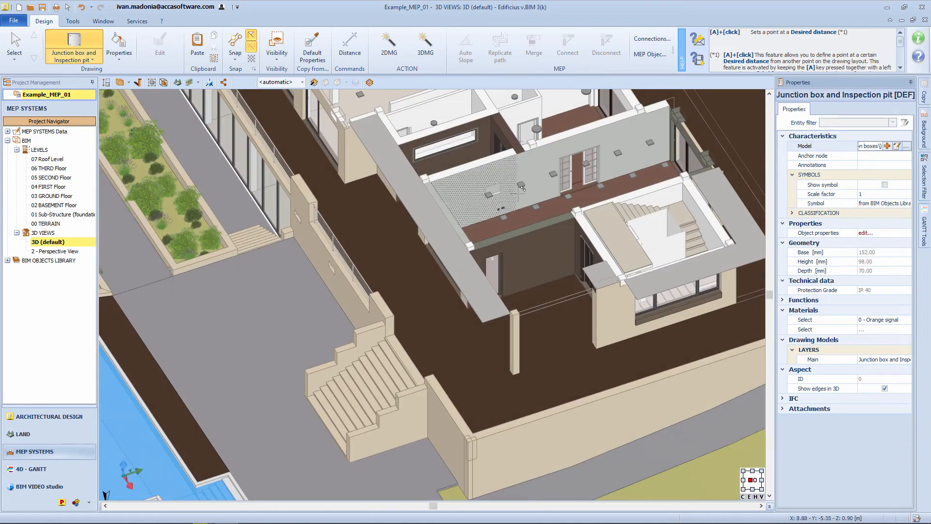
scroll(534, 165, "up", 5)
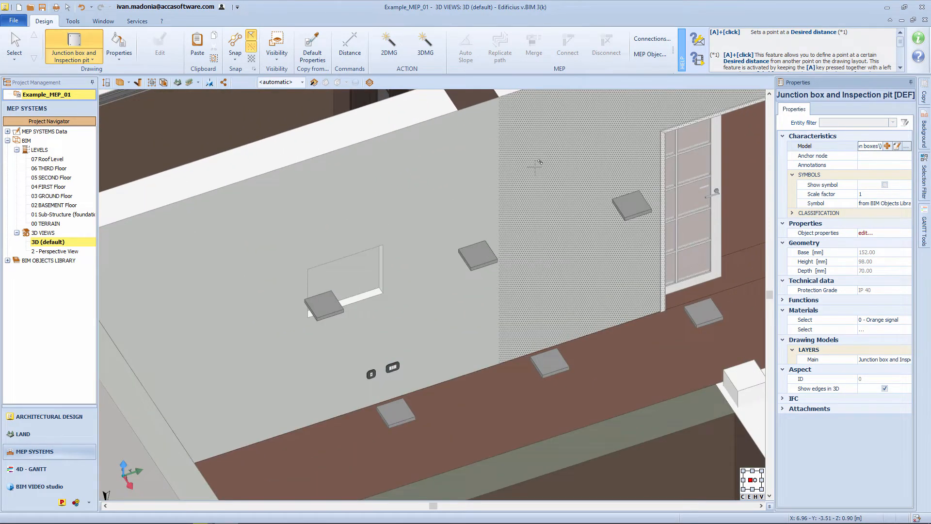
left_click(537, 165)
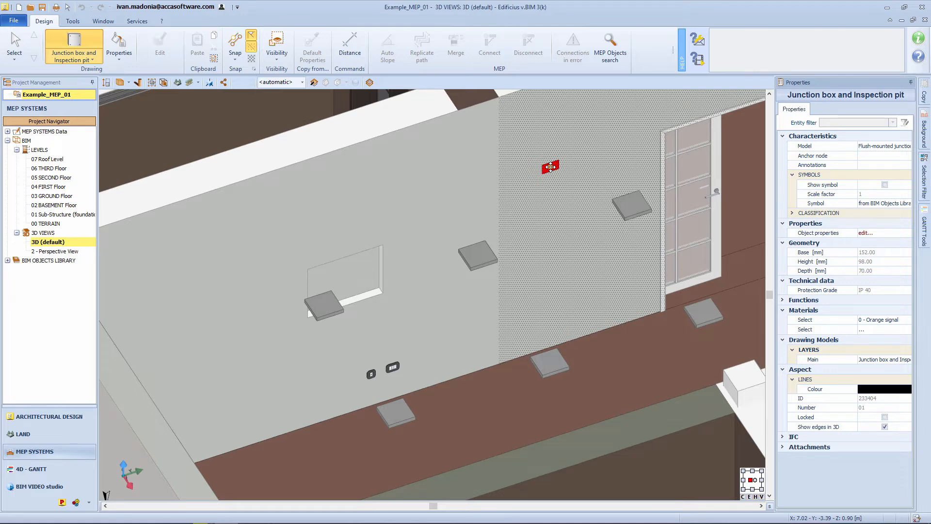
left_click(551, 167)
left_click(551, 167)
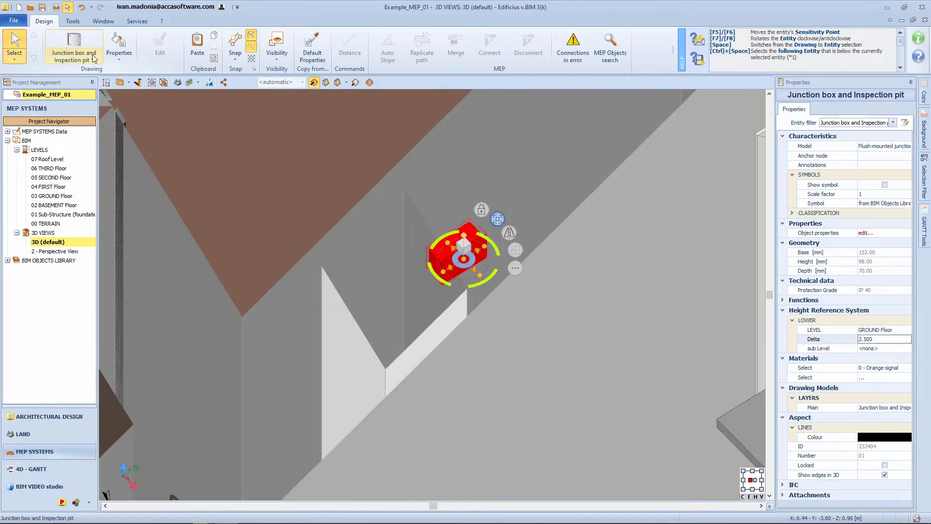
Step: Create a circular flush-mounted junction box model sized 68x46 mm with the parametric configurator
left_click(78, 49)
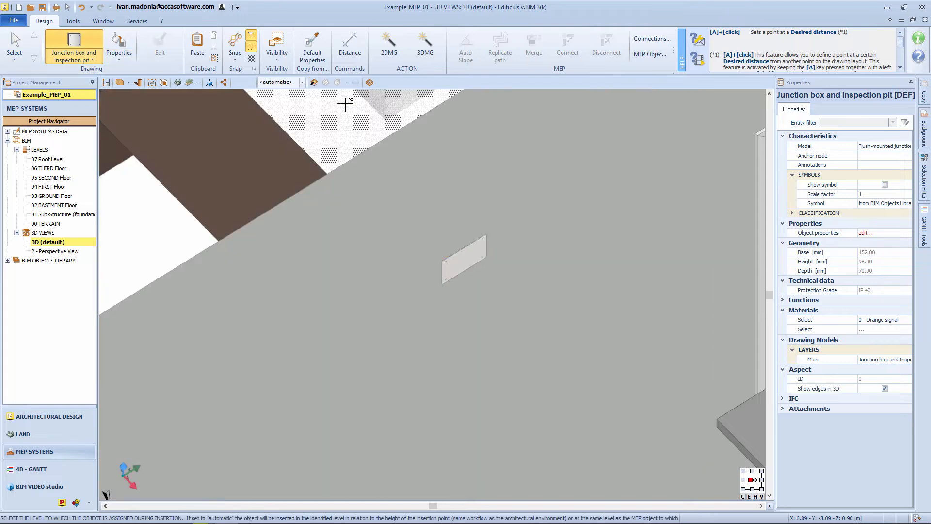
left_click(884, 145)
left_click(887, 147)
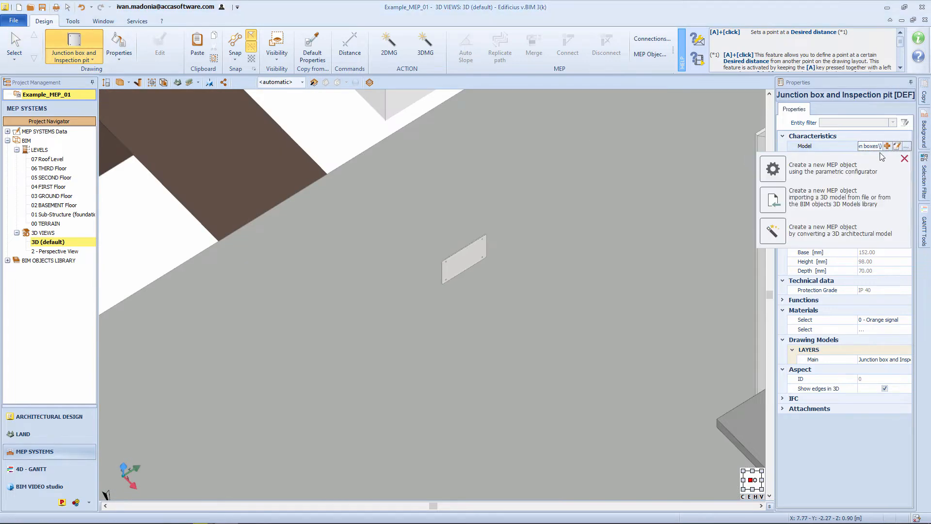
left_click(782, 171)
left_click(744, 203)
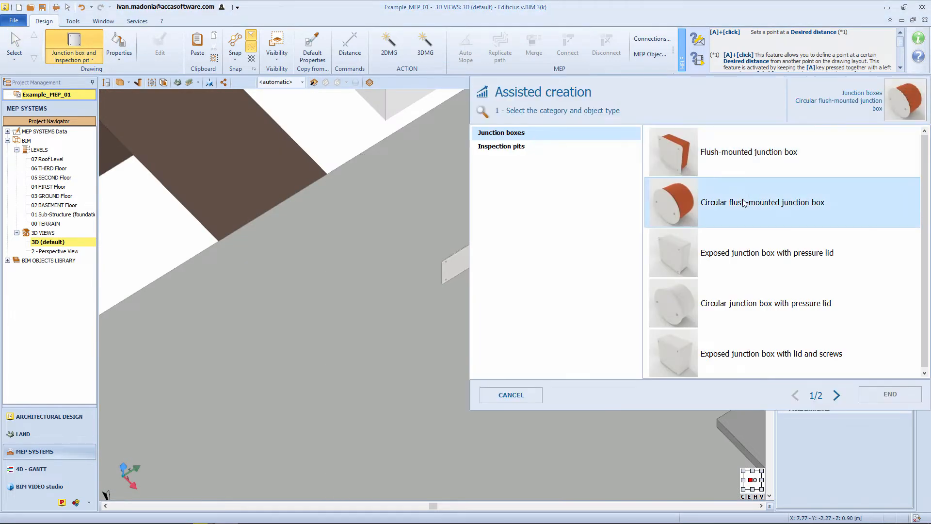
left_click(836, 395)
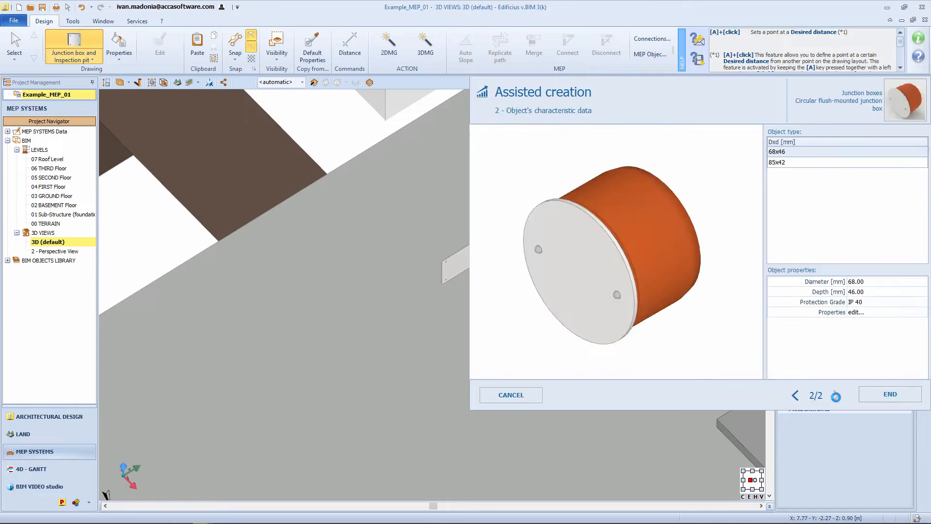
left_click(890, 394)
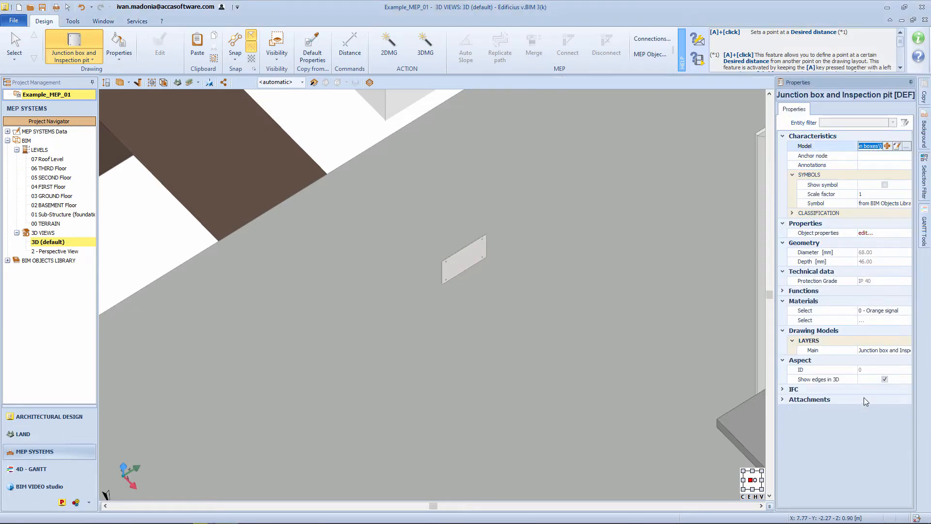
Step: Place the circular junction box on the office wall beside the rectangular one and set its lower delta to 2.5 m
left_click(395, 290)
left_click(395, 291)
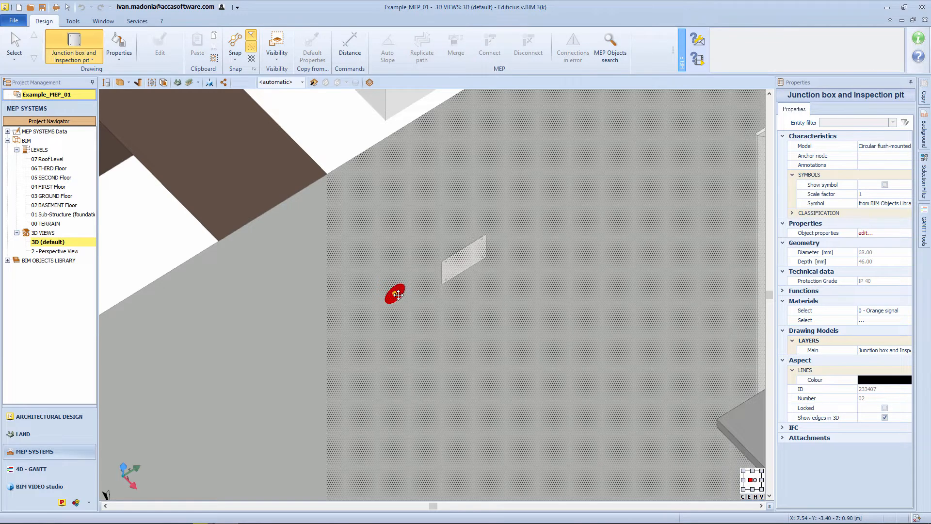
key("space")
key("space")
key("space")
left_click(402, 295)
key("Escape")
left_click(401, 294)
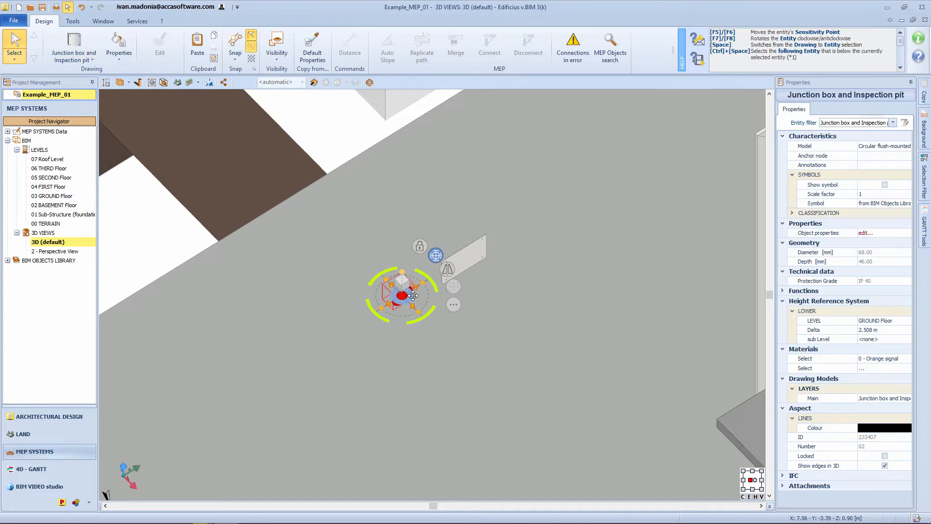
left_click(881, 332)
type("2.5")
key("Return")
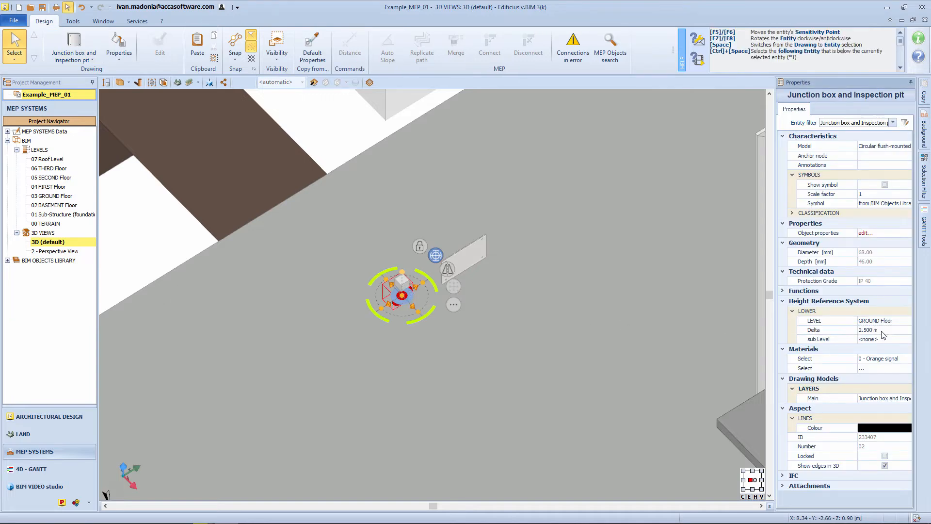
left_click(721, 315)
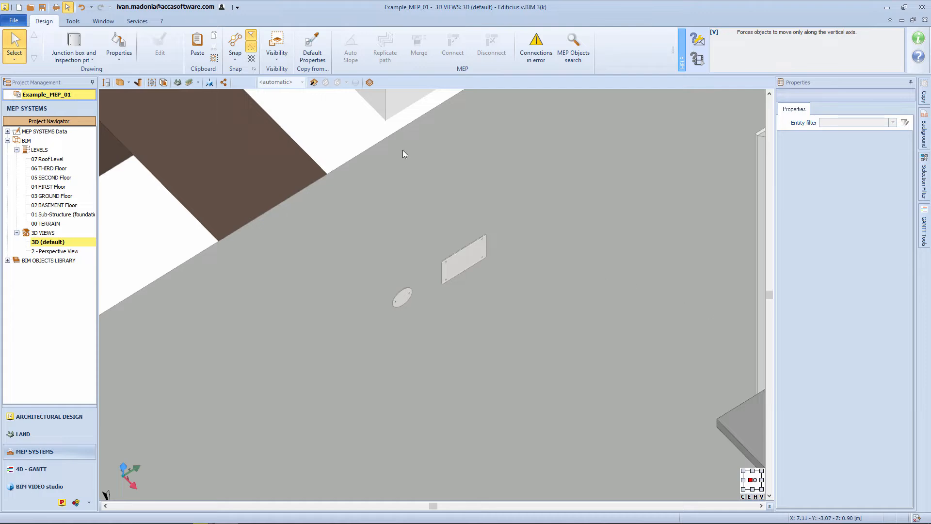
Step: Create an exposed junction box model with pressure lid using the parametric configurator
left_click(74, 46)
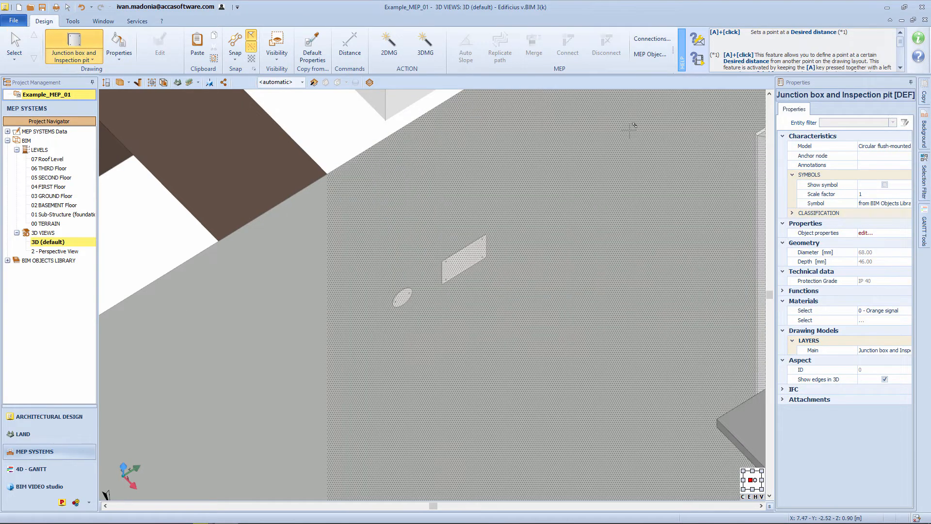
left_click(884, 146)
left_click(888, 146)
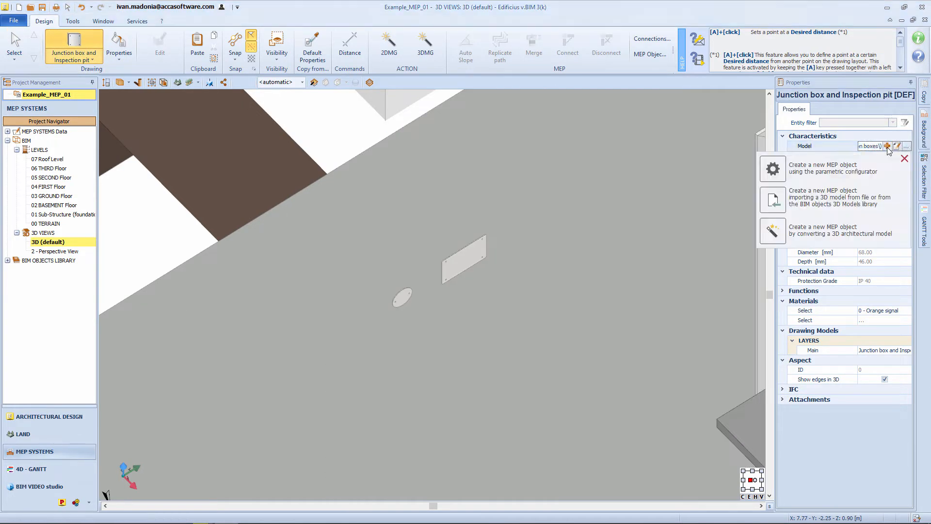
left_click(778, 170)
left_click(688, 257)
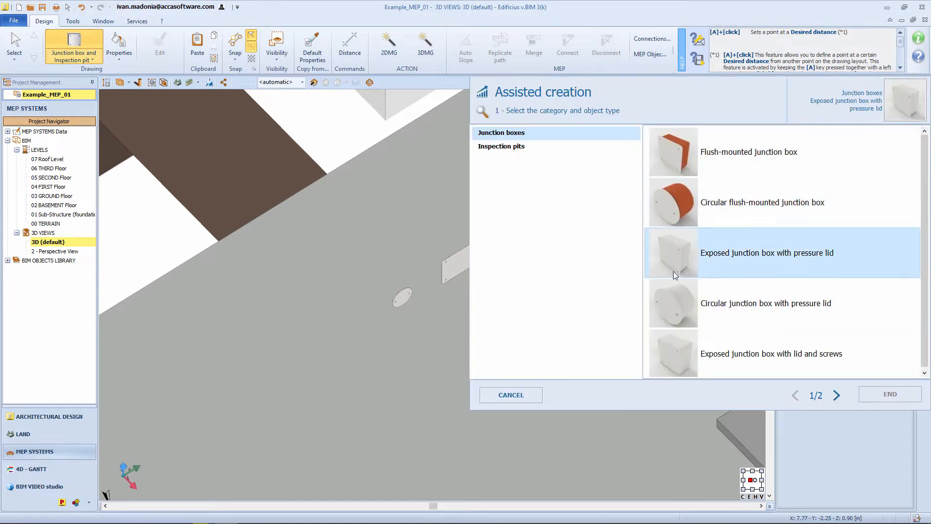
left_click(836, 395)
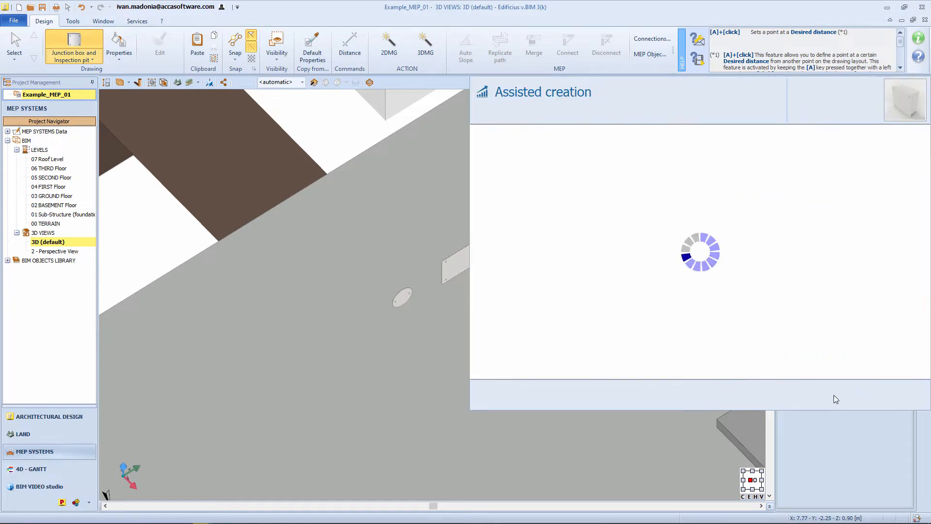
left_click(873, 395)
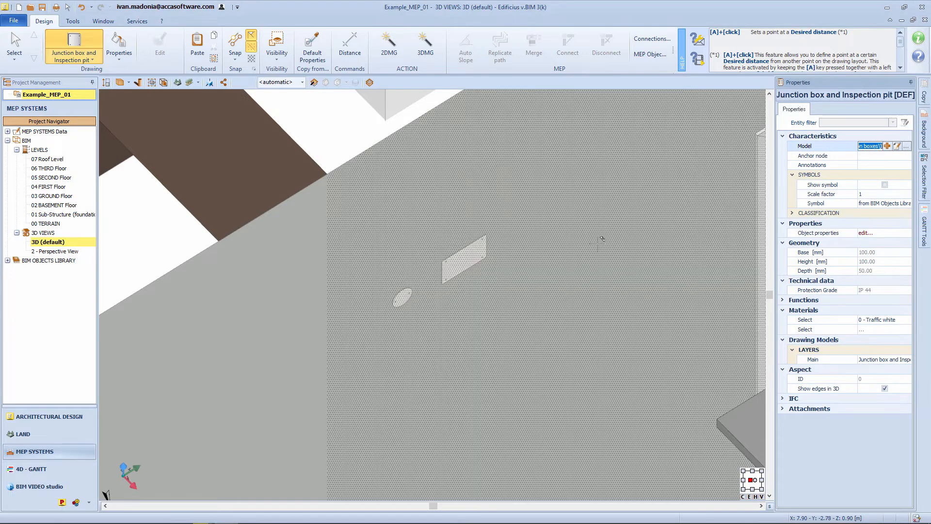
Step: Place the exposed junction box on the office wall above the rectangular flush-mounted box and set its lower delta to 2.8 m
left_click(455, 215)
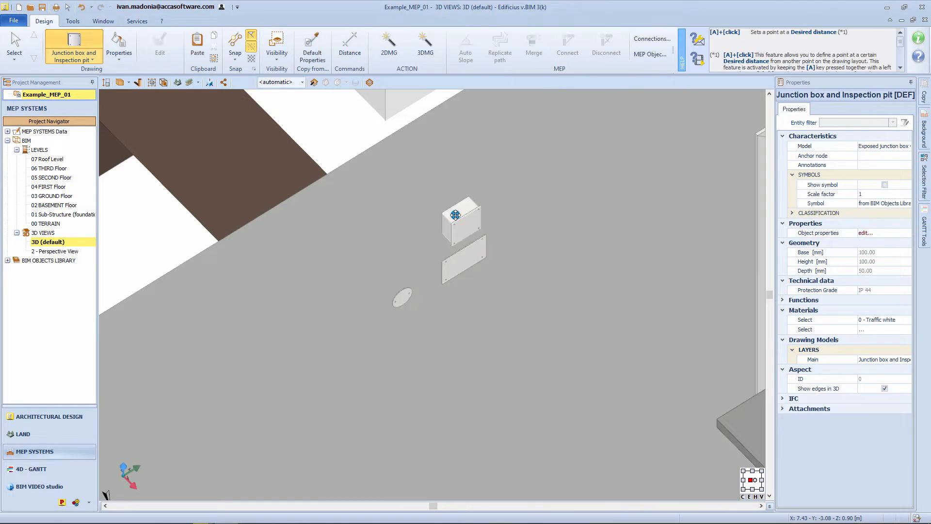
left_click(829, 490)
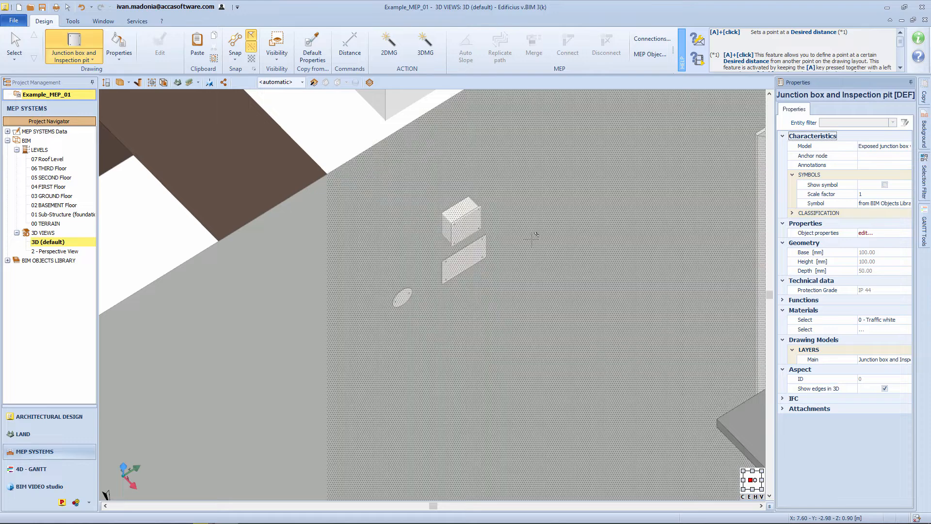
key("Escape")
left_click(463, 223)
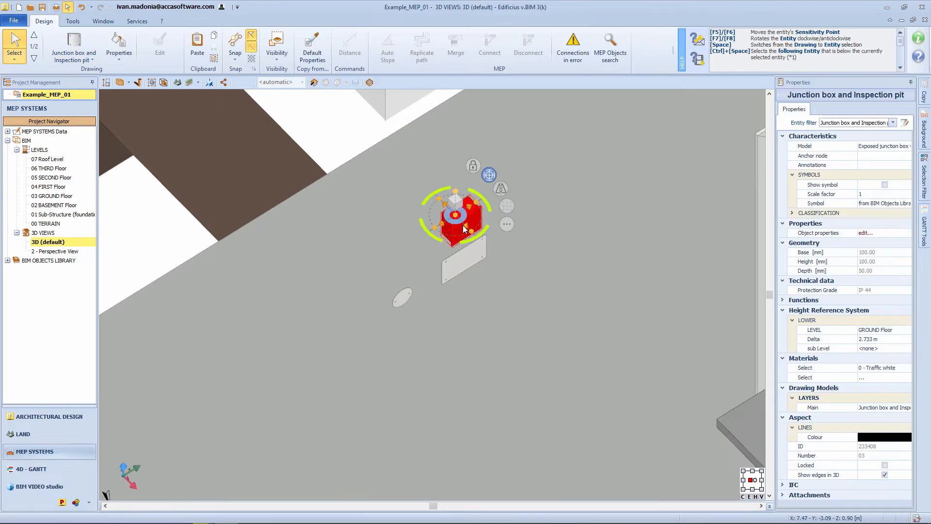
left_click(895, 340)
type("2.8")
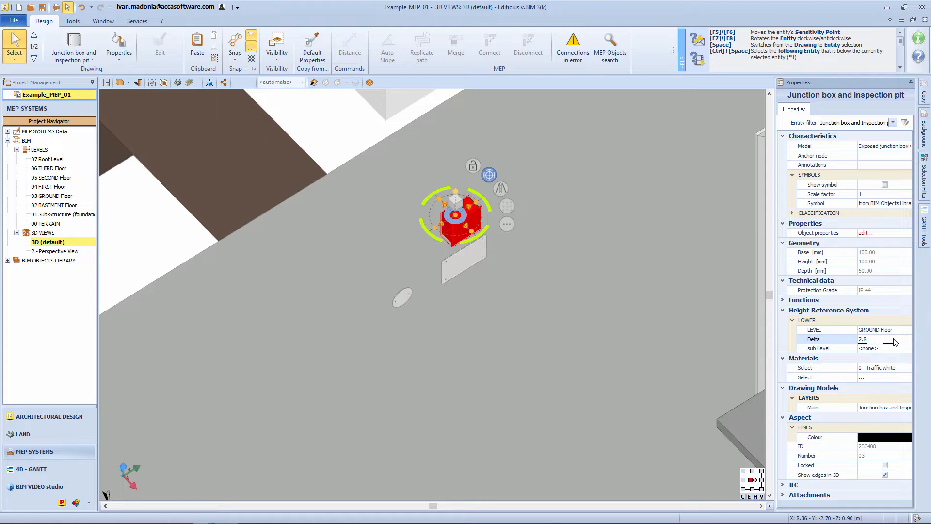
key("Return")
left_click(684, 268)
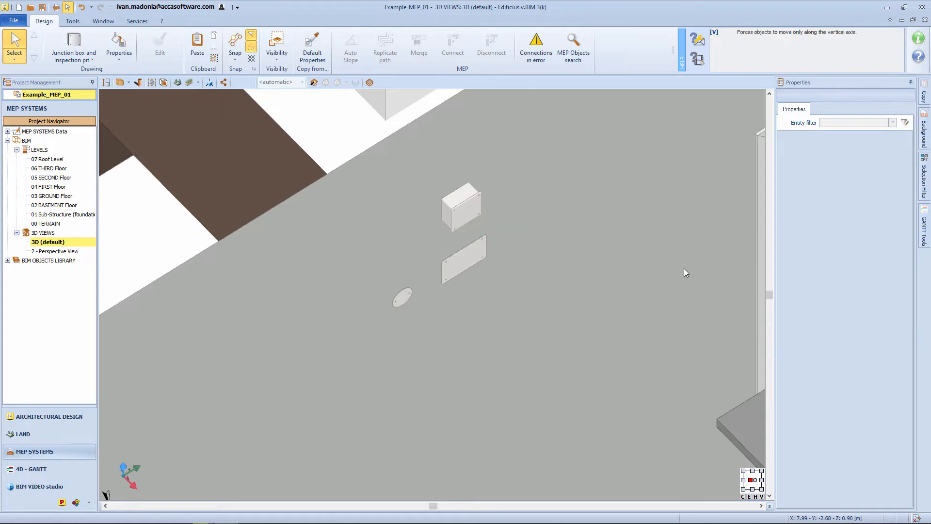
Step: Start an electrical pipe in the 3D view and assign it to the Elettrical system
middle_click_drag(665, 286, 517, 293)
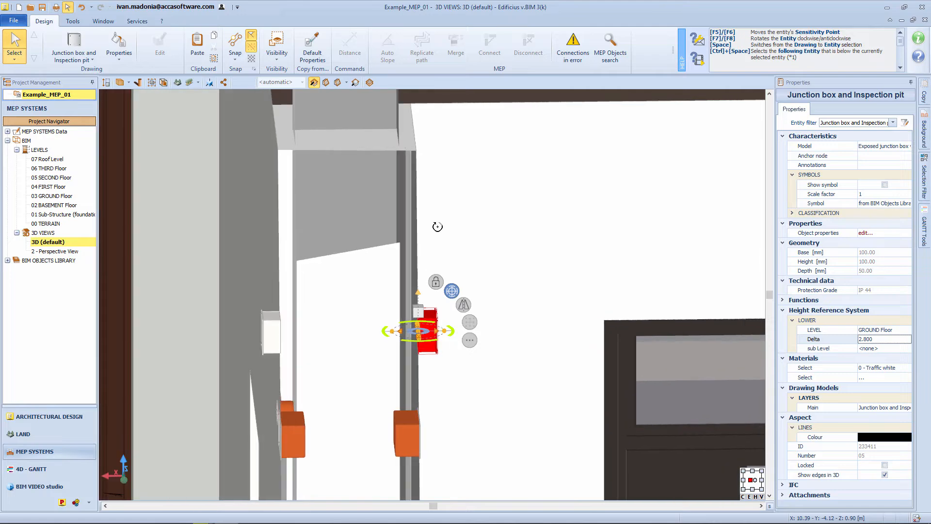
key("Escape")
left_click(152, 82)
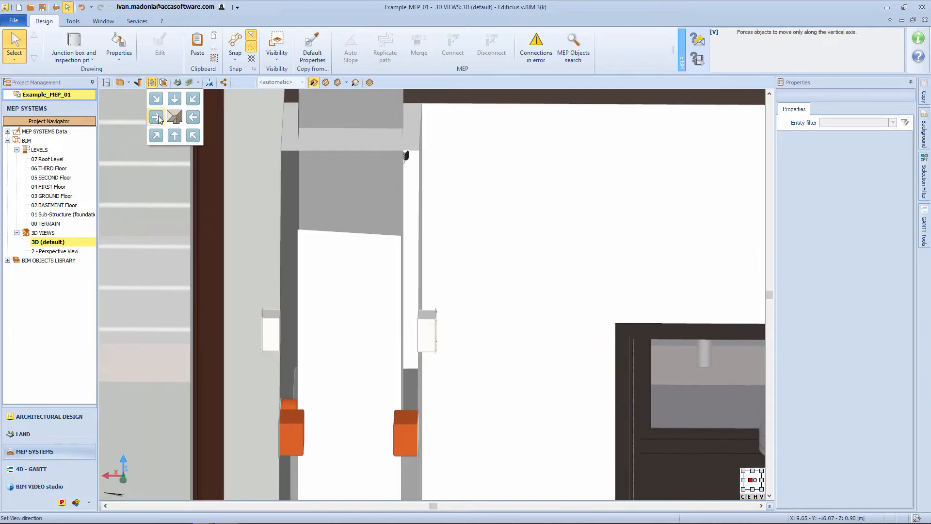
left_click(156, 136)
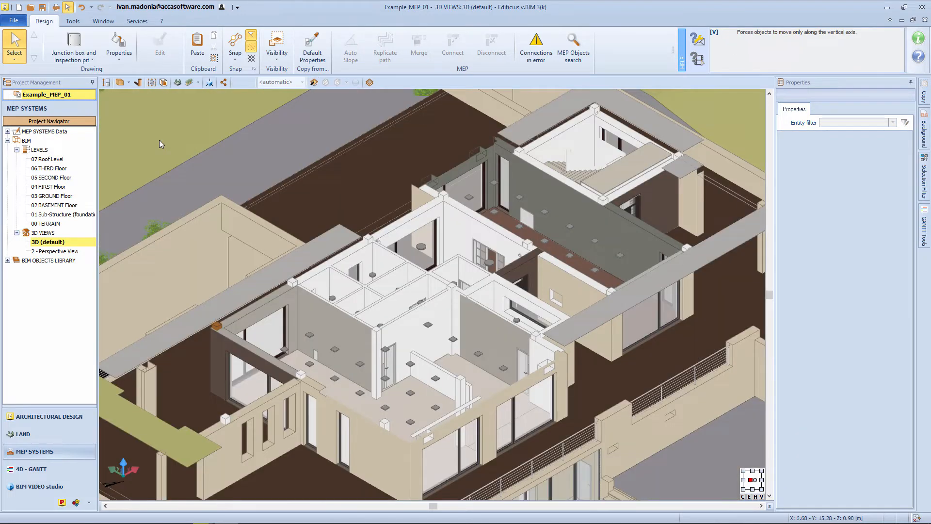
left_click(74, 53)
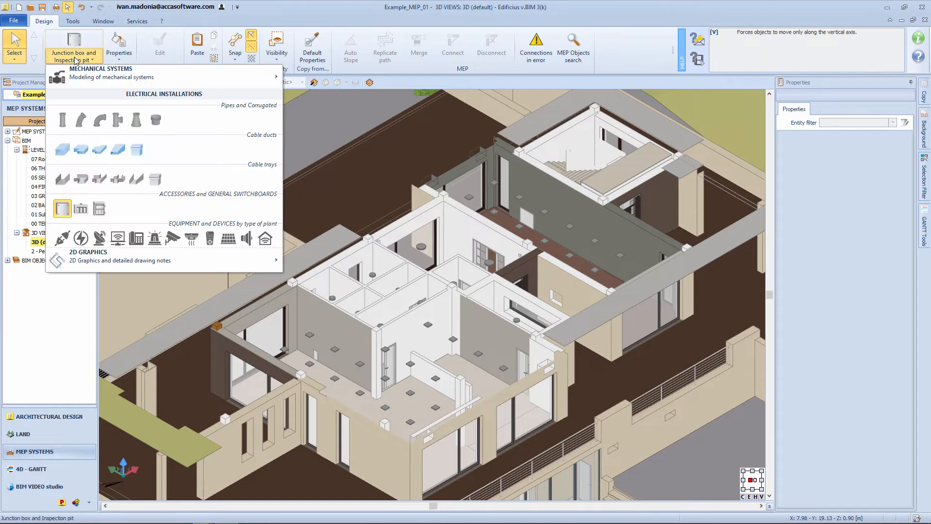
left_click(61, 120)
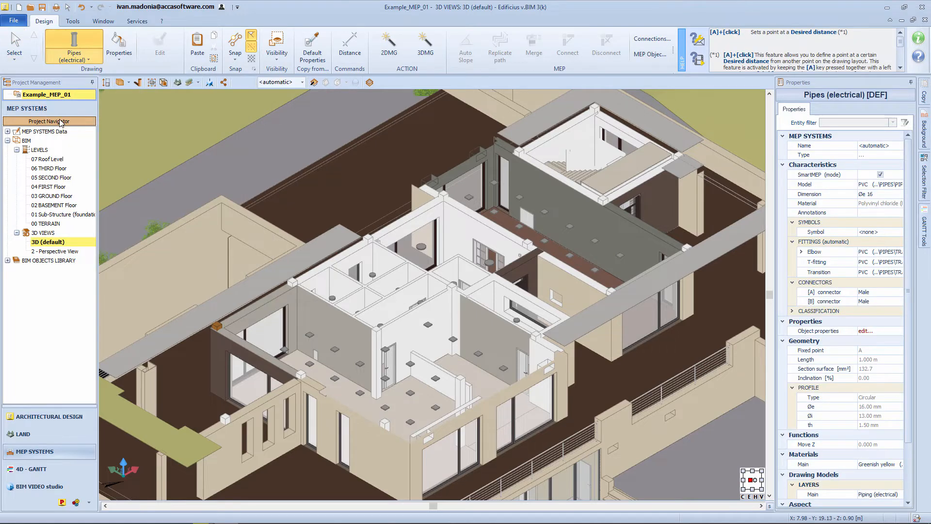
left_click(880, 147)
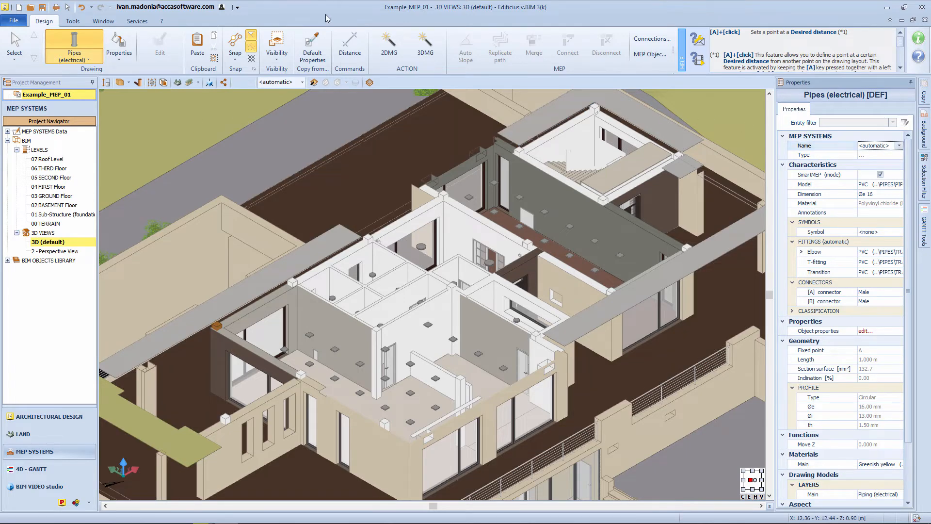
left_click(879, 146)
scroll(876, 175, "down", 2)
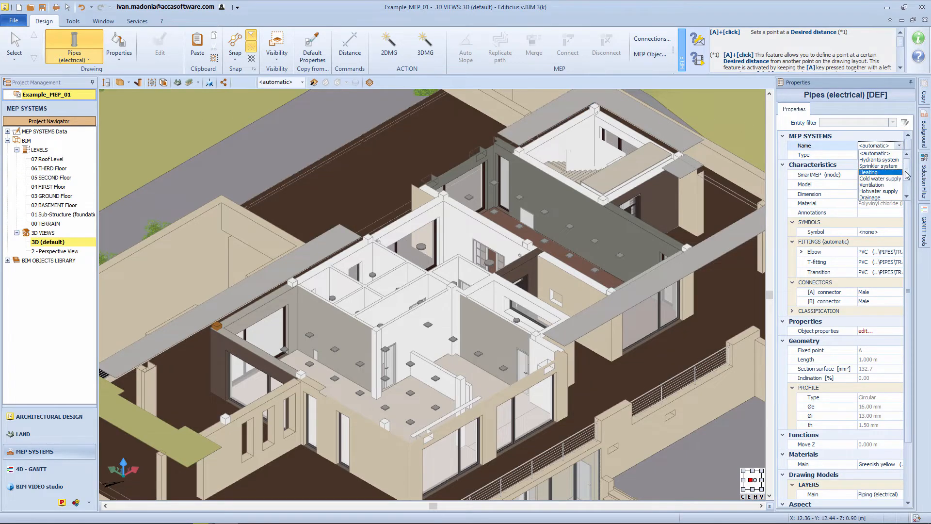
left_click(872, 185)
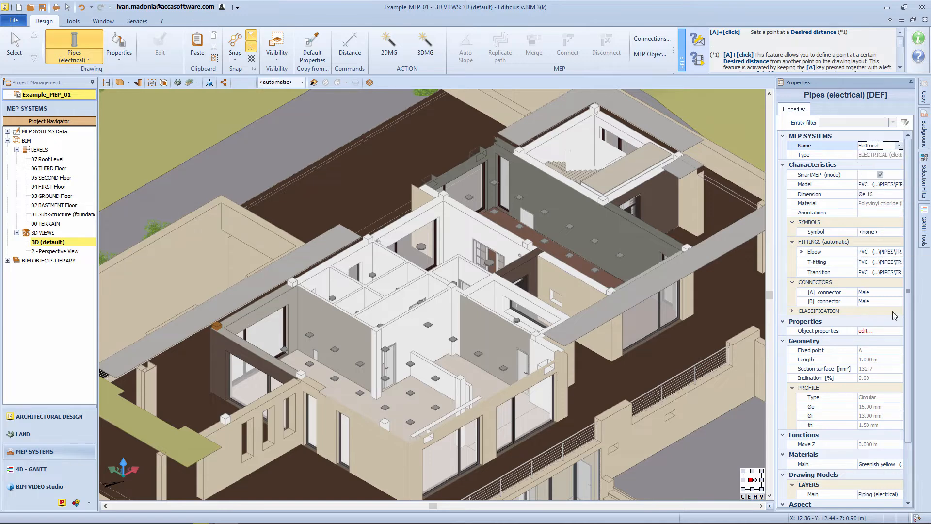
Step: Set both the A and B connectors of the electrical pipe to Plain
left_click(896, 292)
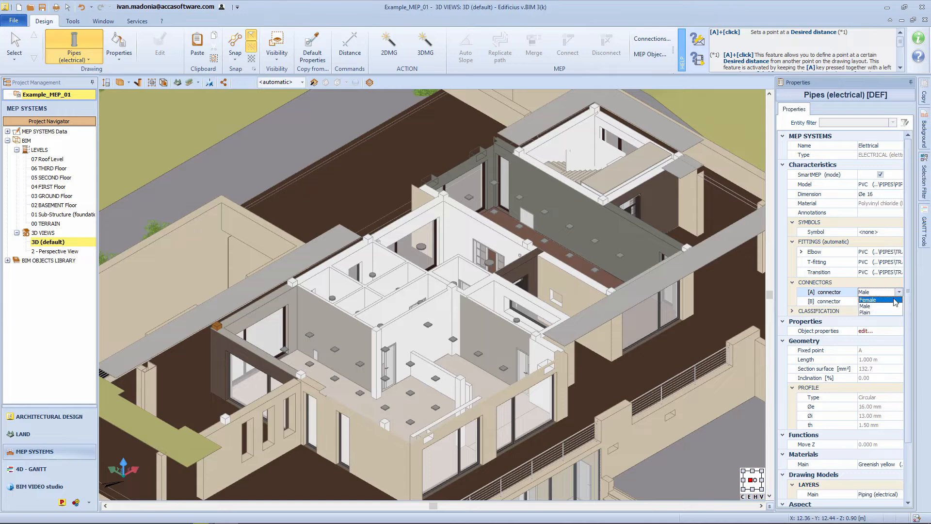
left_click(895, 301)
left_click(899, 302)
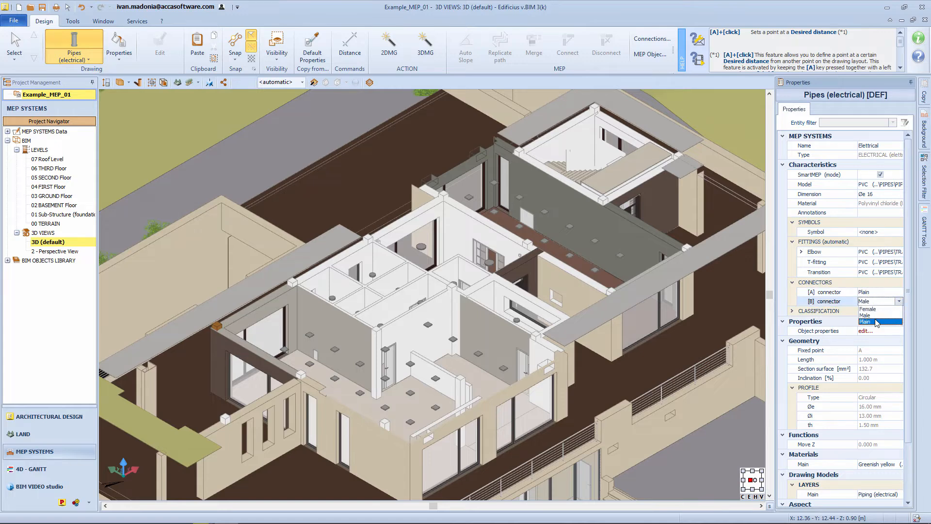
left_click(872, 322)
left_click(866, 312)
Step: Set the electrical pipe's dimension to Øe 25
left_click(875, 195)
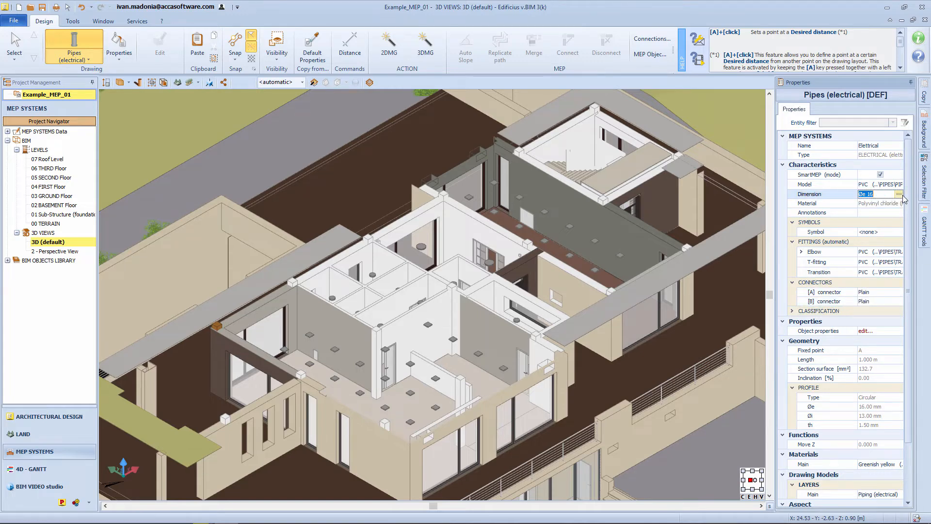
left_click(899, 194)
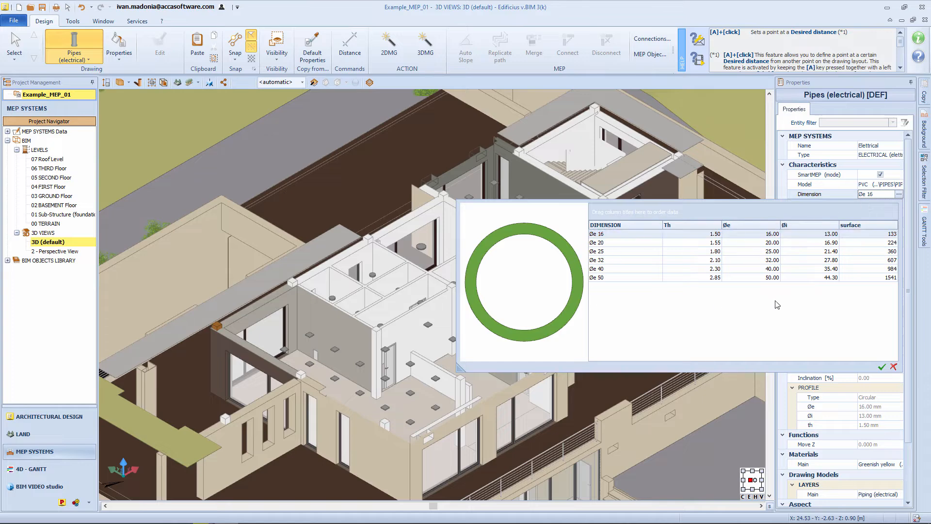
left_click(886, 253)
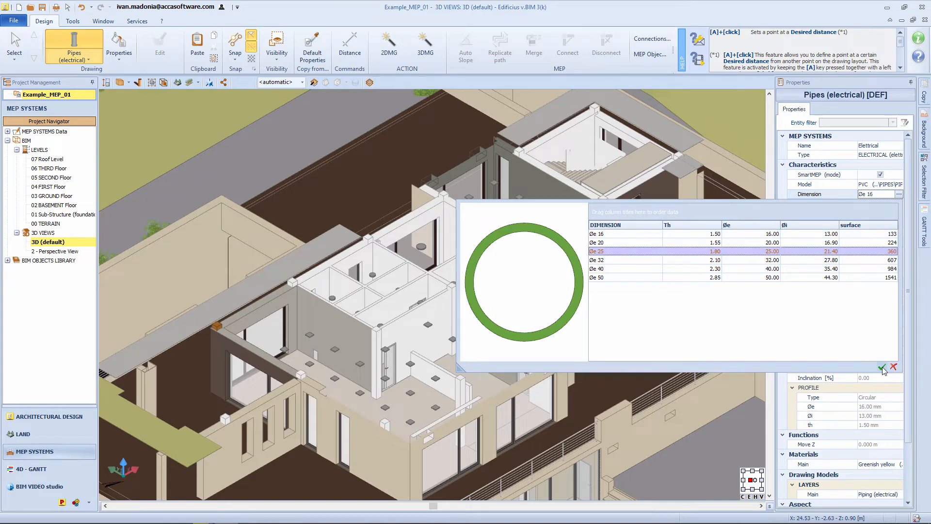
left_click(882, 368)
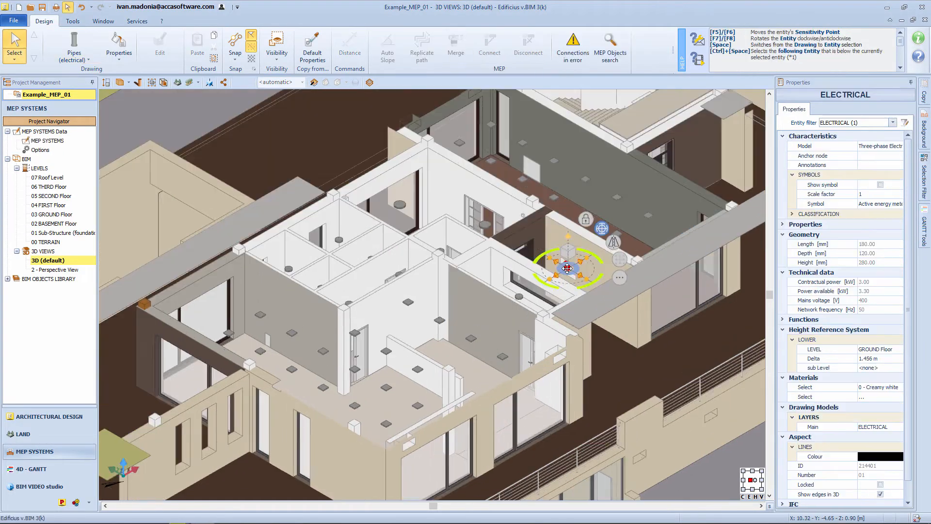
Step: With the dynamic section plane active, draw a vertical Øe 25 pipe from the underside of the electricity meter down to floor level
scroll(566, 268, "up", 5)
left_click(313, 83)
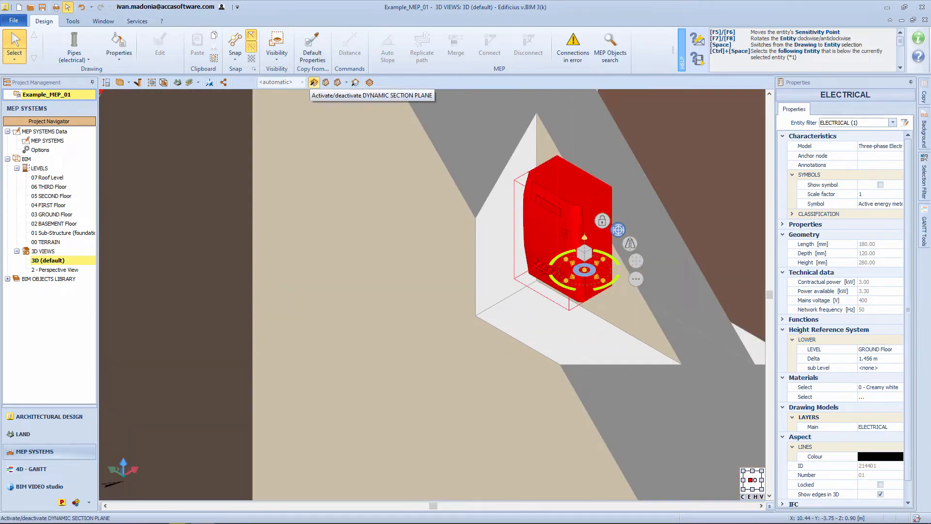
left_click(74, 45)
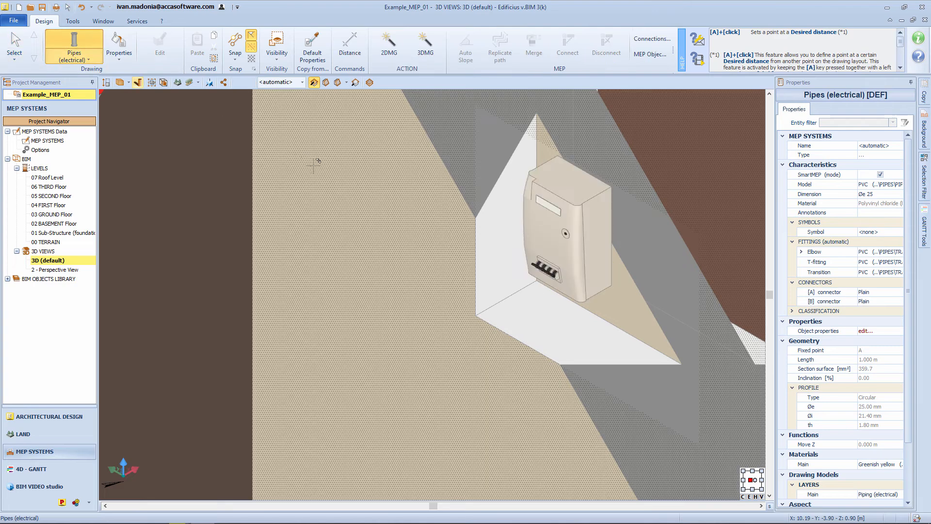
middle_click_drag(577, 303, 577, 269)
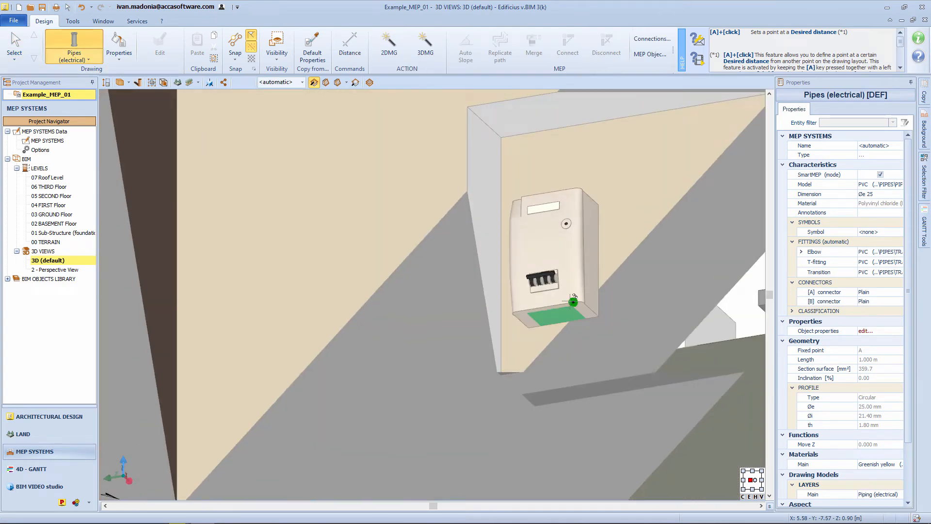
left_click(554, 318)
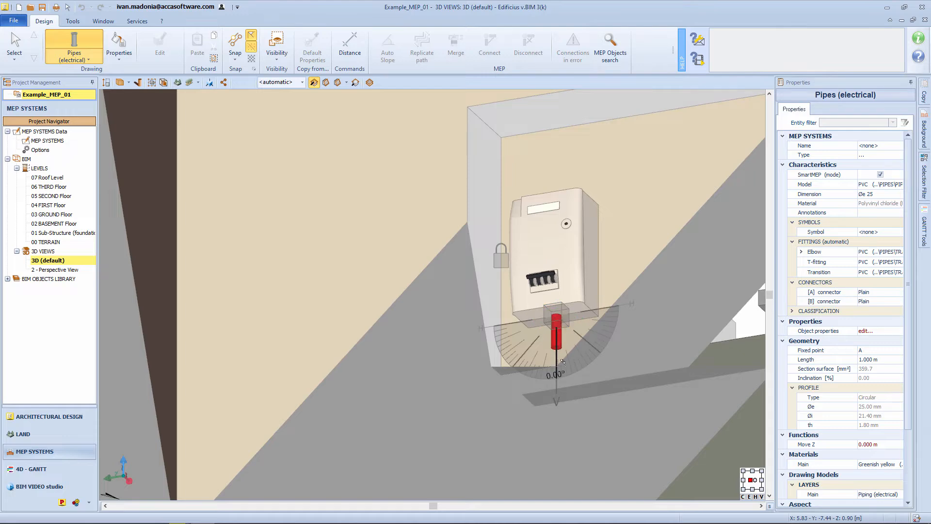
scroll(558, 366, "down", 2)
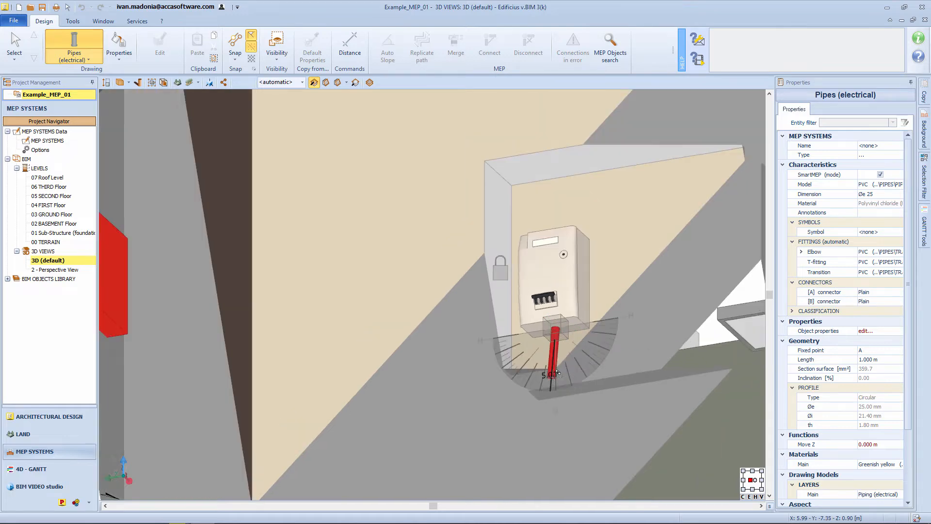
left_click(557, 386)
middle_click_drag(557, 387, 563, 416)
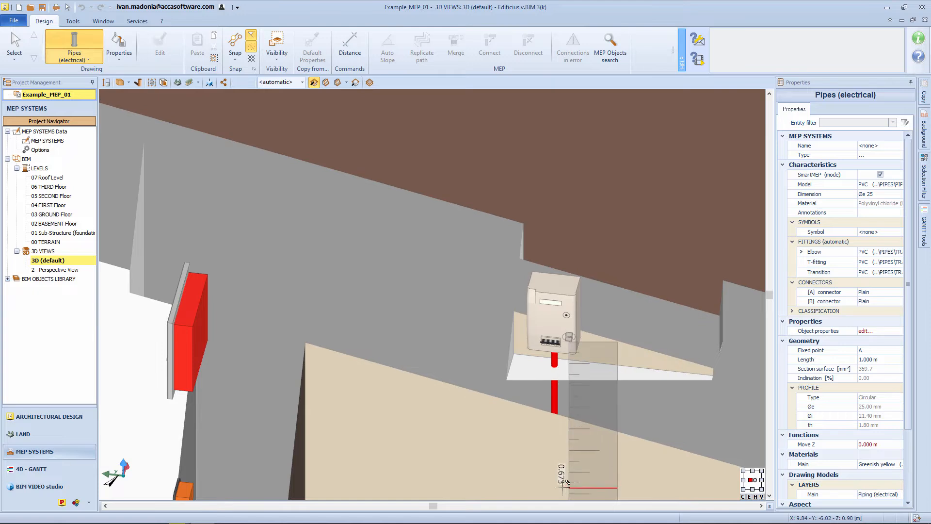
middle_click_drag(561, 476, 534, 233)
left_click(526, 414)
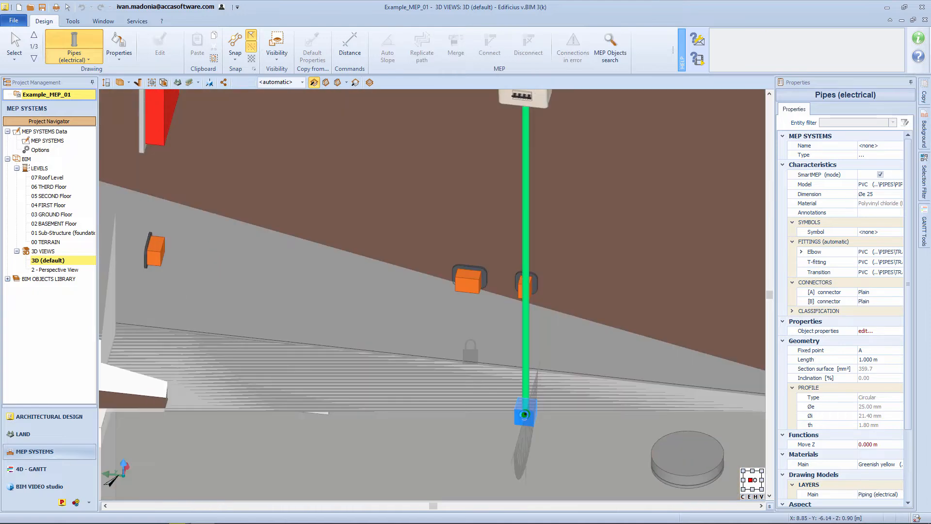
Step: Extend the Øe 25 pipe horizontally along the wall from the foot of the meter riser toward the switchboard
key("Tab")
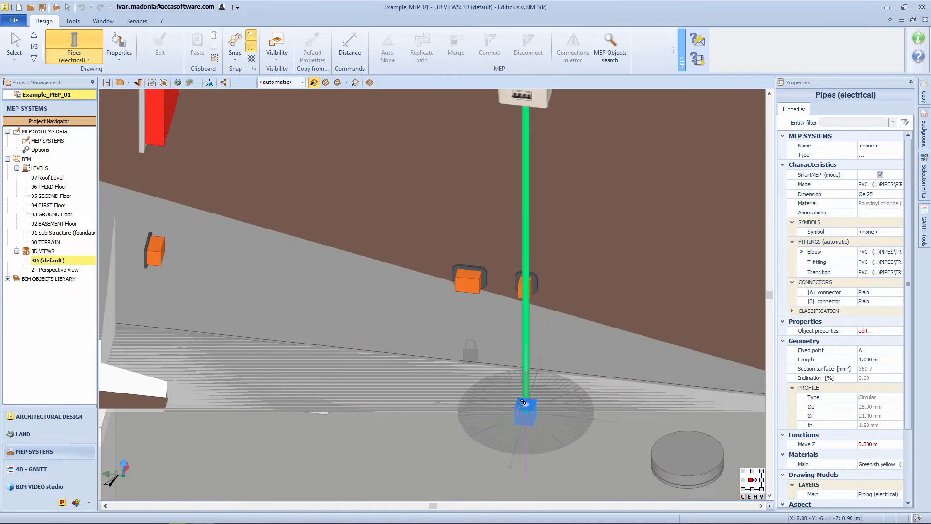
left_click(495, 403)
scroll(312, 386, "down", 3)
right_click_drag(183, 373, 170, 394)
middle_click_drag(170, 393, 194, 331)
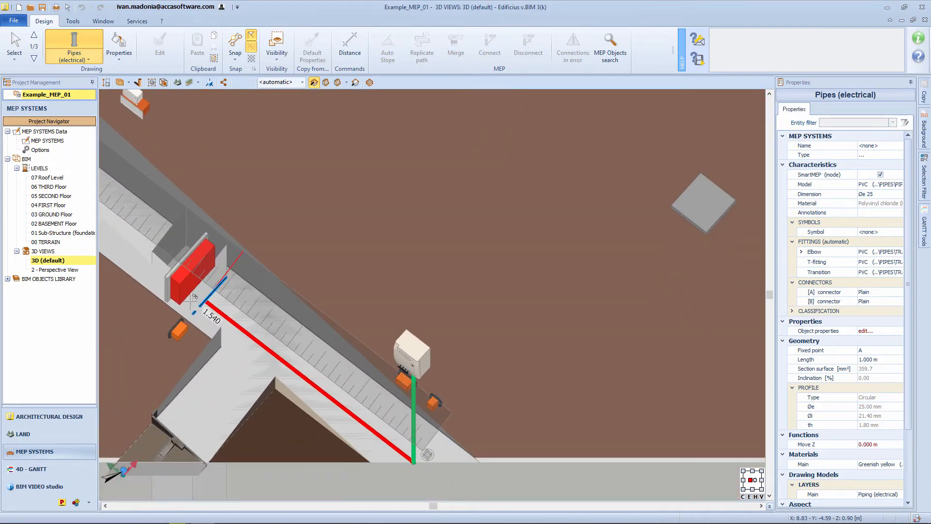
left_click(212, 240)
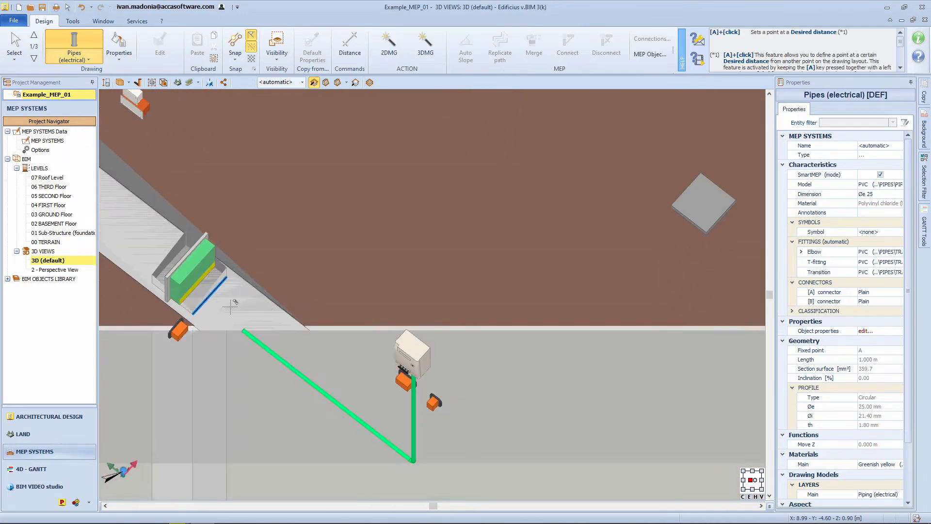
Step: Run the pipe about 0.445 m across to beneath the switchboard and raise it vertically into the switchboard's underside
left_click(240, 328)
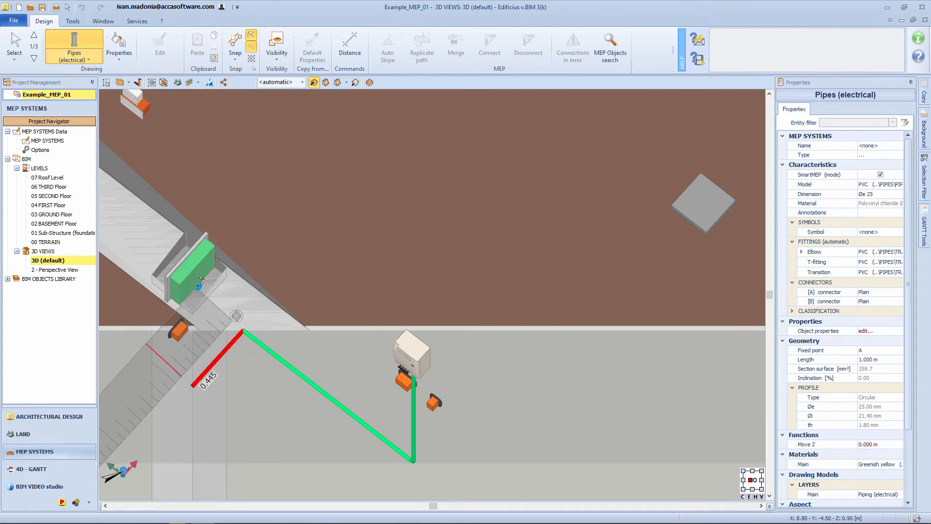
left_click(200, 279)
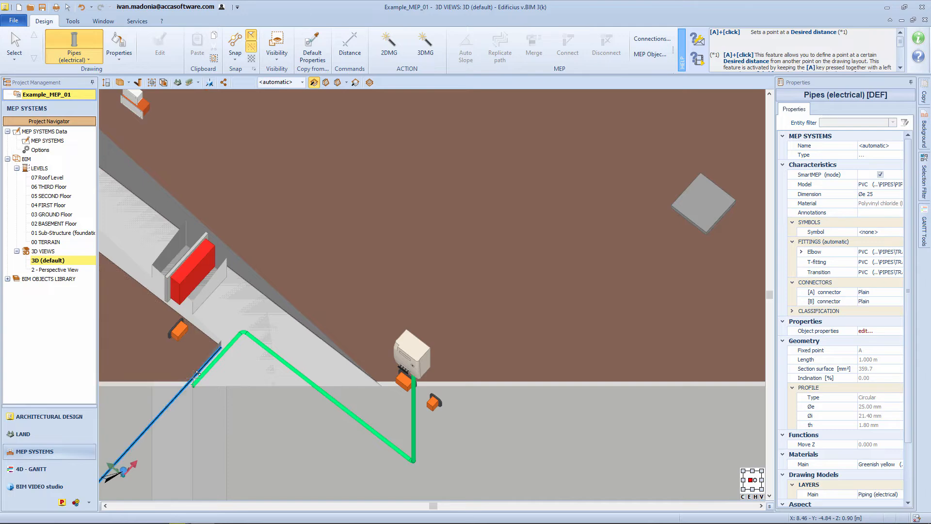
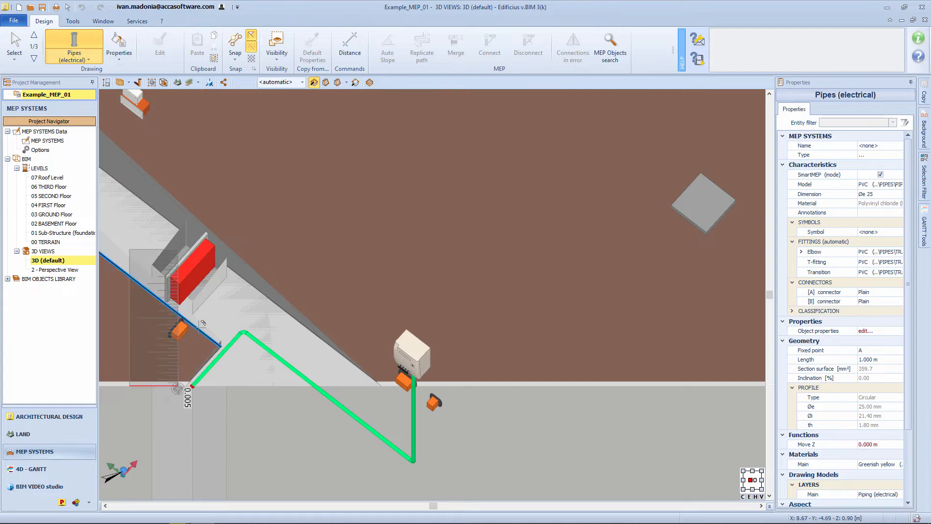
mouse_move(194, 292)
middle_mouse_down()
mouse_move(187, 249)
mouse_move(202, 285)
middle_mouse_up()
left_click(202, 286)
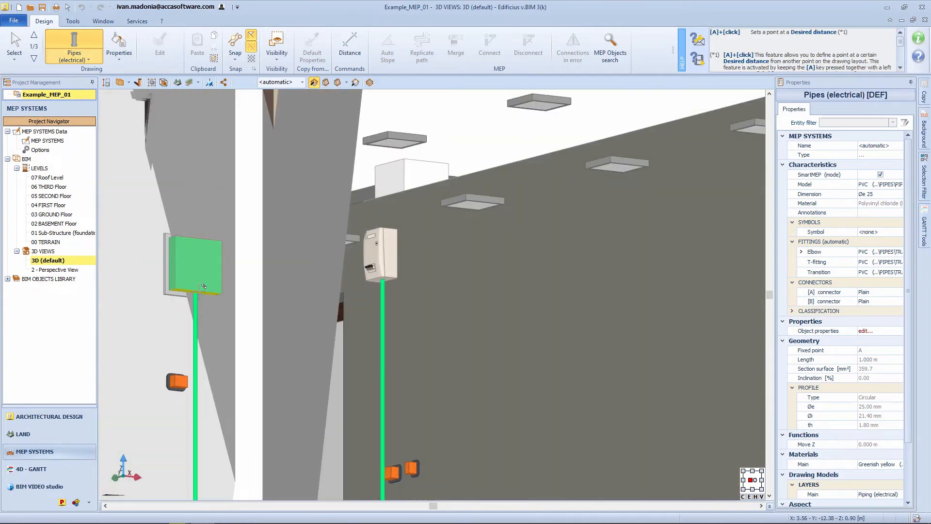
middle_click_drag(199, 275, 230, 301)
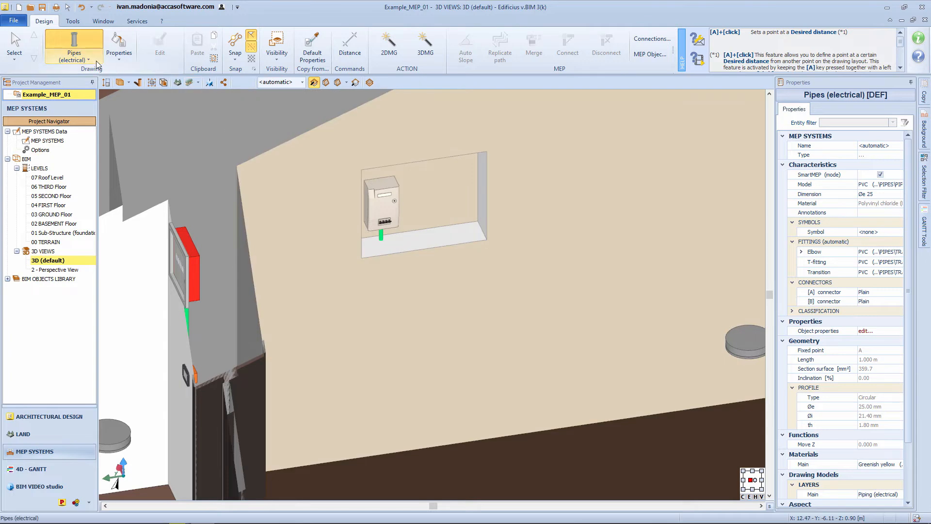
Step: Set the electrical pipe's dimension to Øe 16
left_click(883, 195)
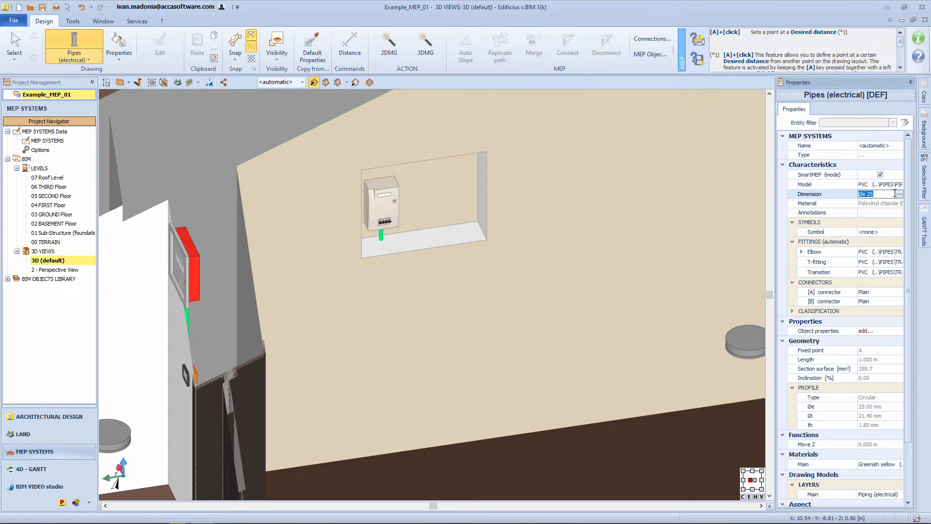
left_click(900, 194)
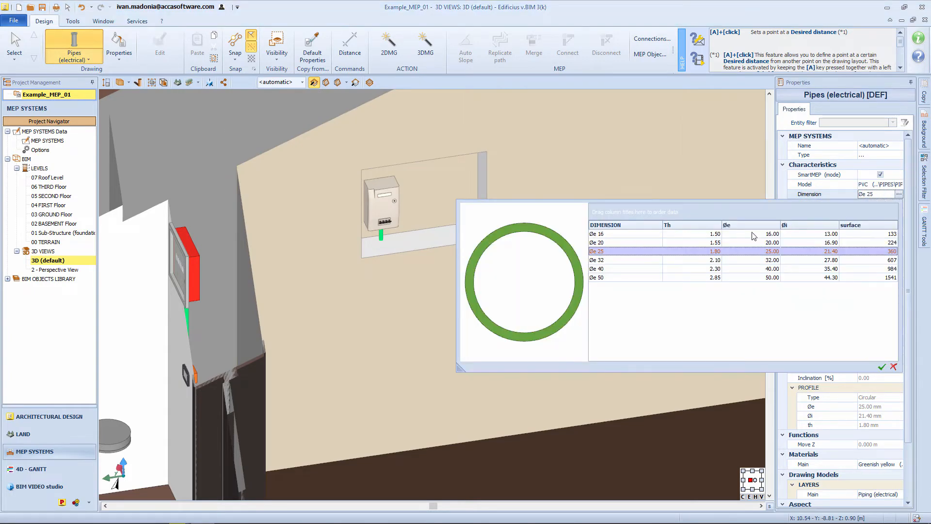
left_click(856, 235)
left_click(881, 368)
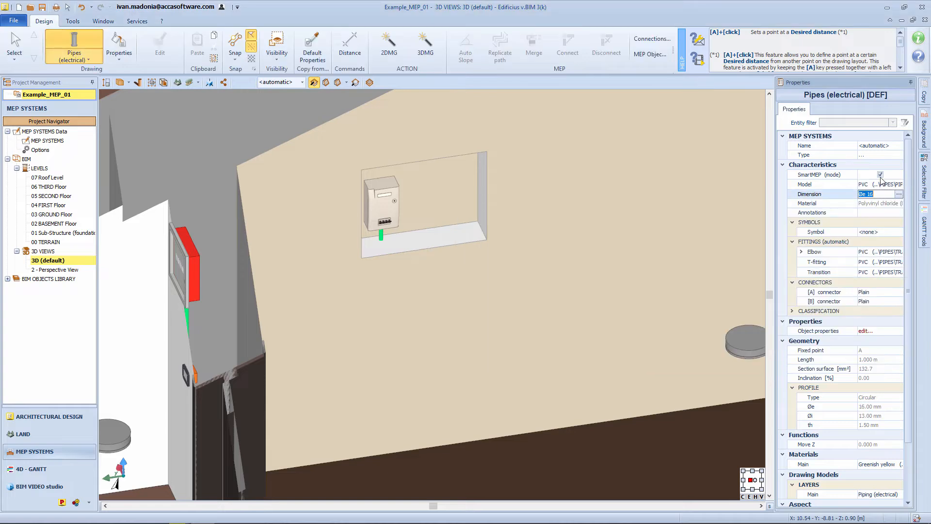
Step: Assign the new electrical pipe to the Elettrical system
left_click(896, 157)
left_click(900, 147)
left_click(900, 146)
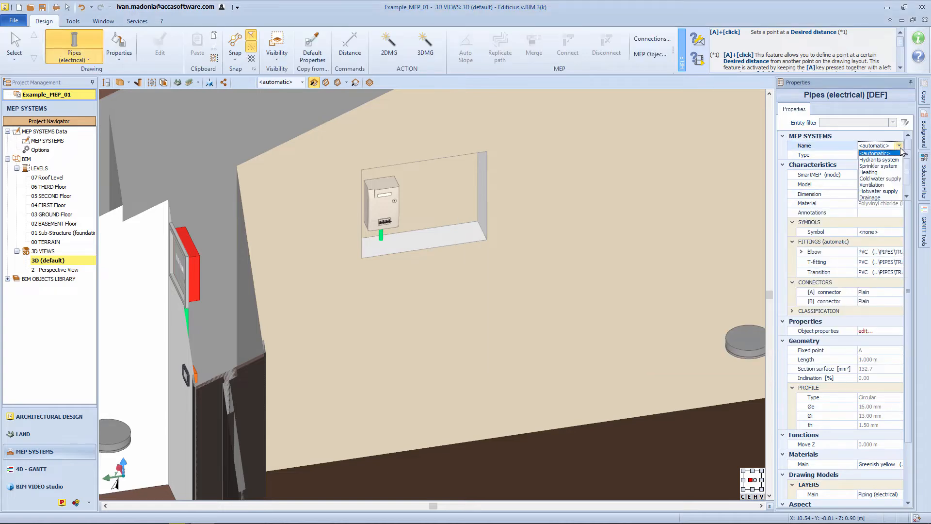
scroll(892, 198, "down", 1)
left_click(883, 198)
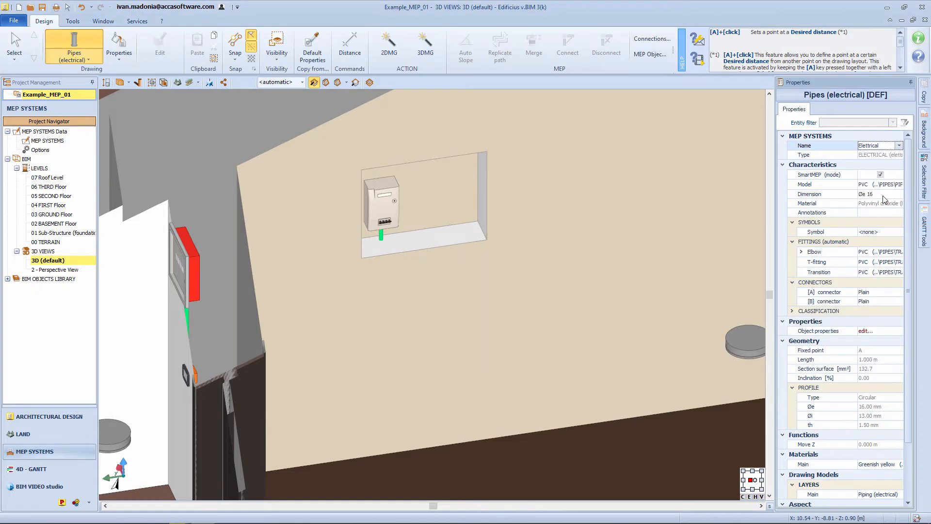
Step: Draw a vertical Øe 16 pipe upward from the top face of the switchboard
left_click(190, 236)
middle_click_drag(187, 205, 287, 274)
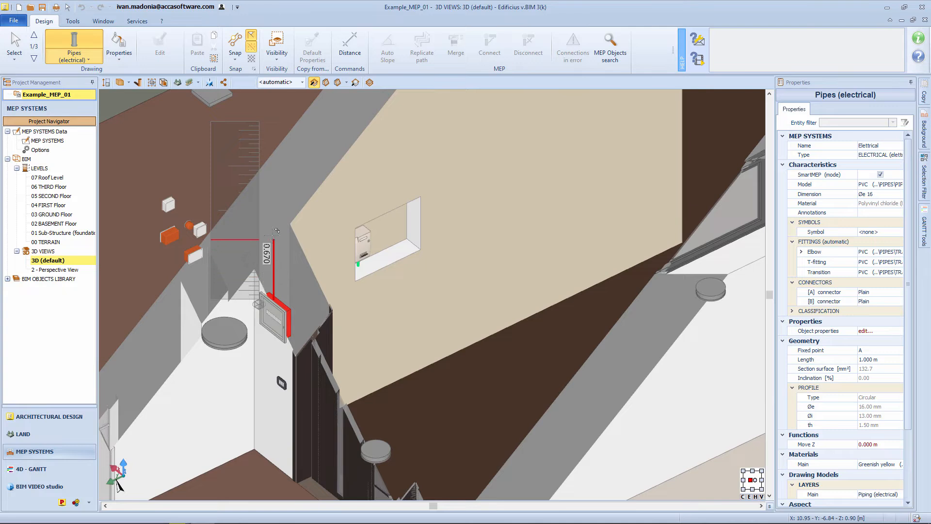
left_click(205, 250)
Step: Extend the riser with a horizontal pipe about 0.269 m long into the side wall and continue it along the wall into the orange junction box
middle_click_drag(204, 249, 143, 262)
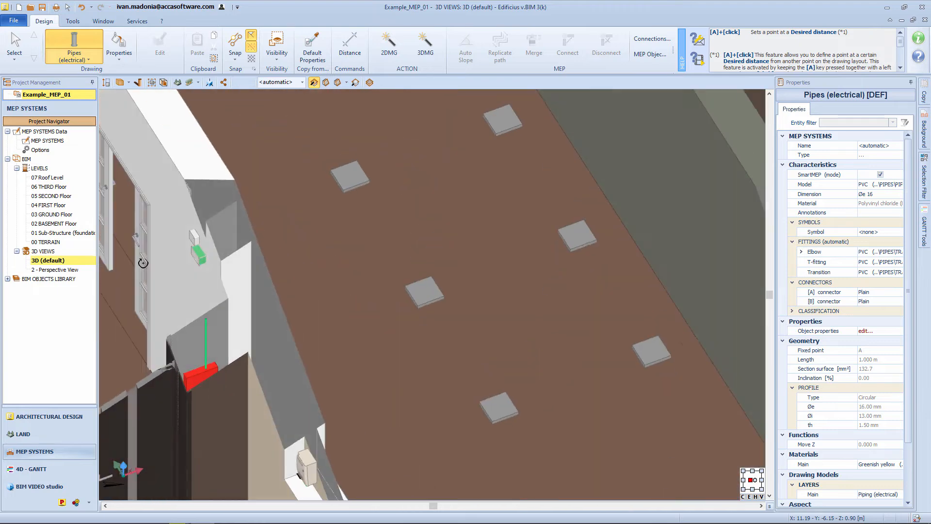
scroll(194, 311, "up", 5)
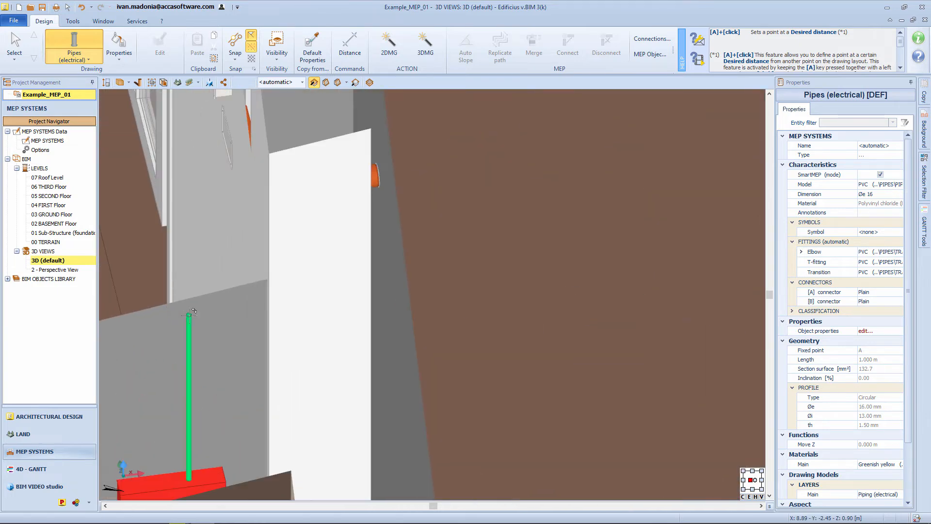
left_click(189, 314)
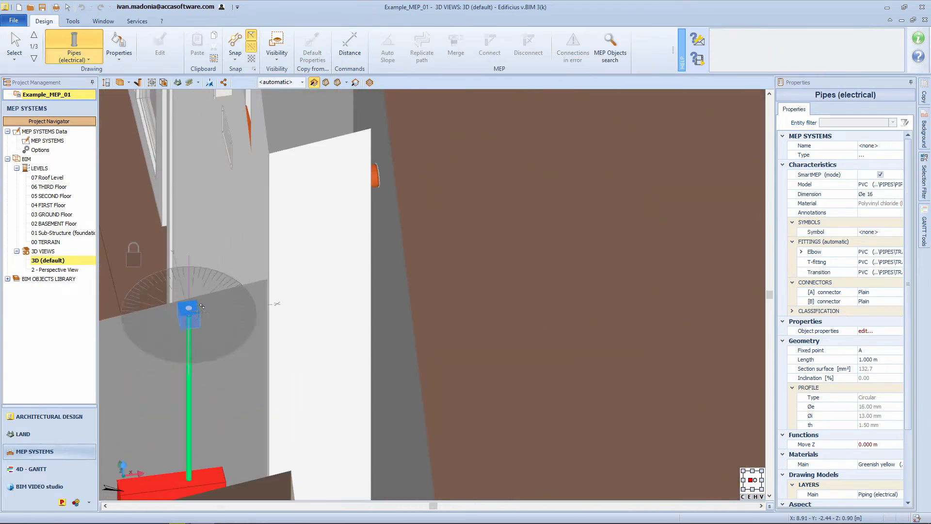
middle_click_drag(240, 139, 253, 370)
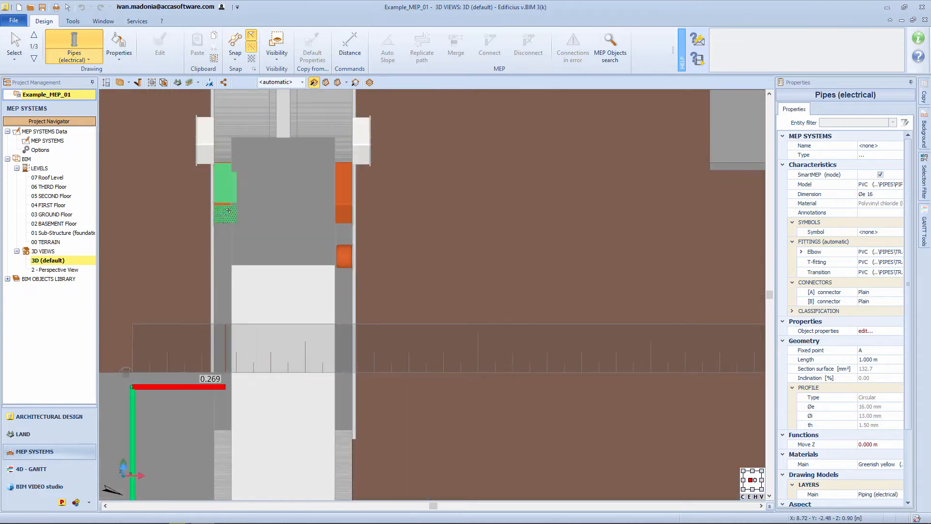
left_click(226, 386)
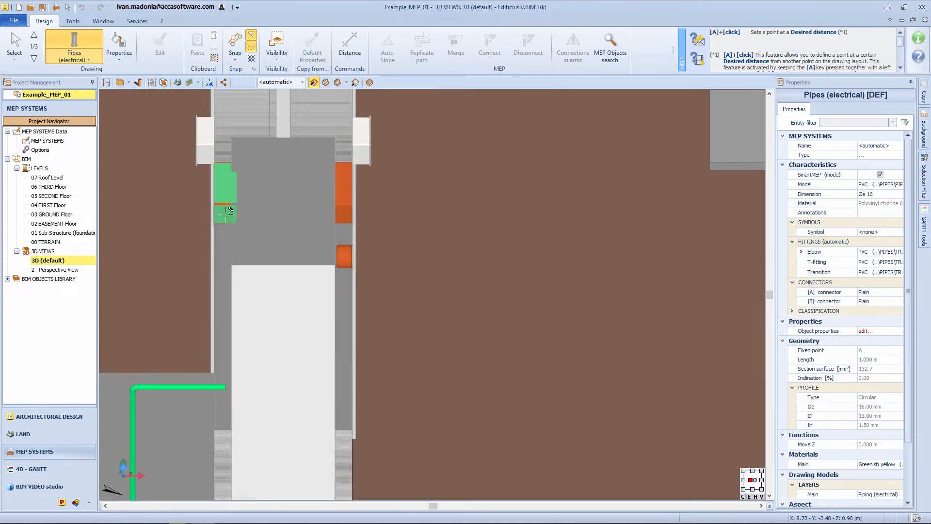
left_click(225, 387)
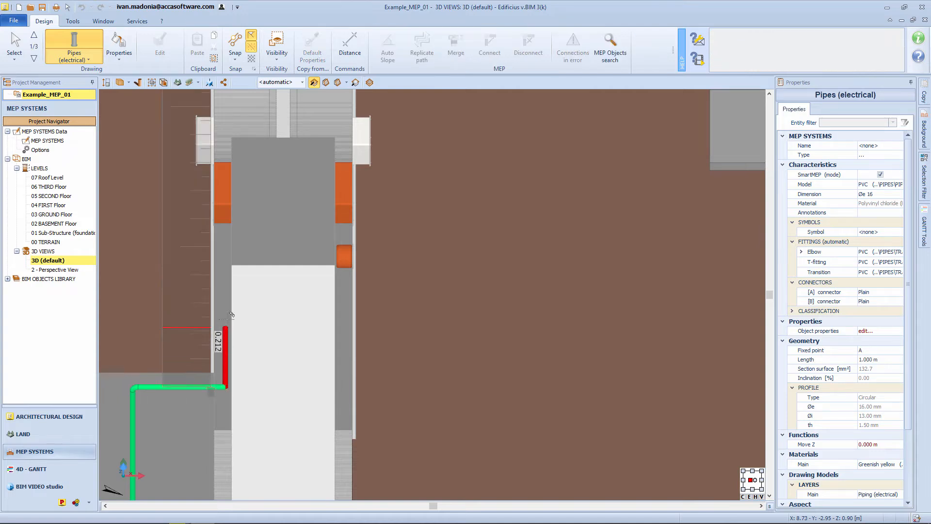
left_click(230, 210)
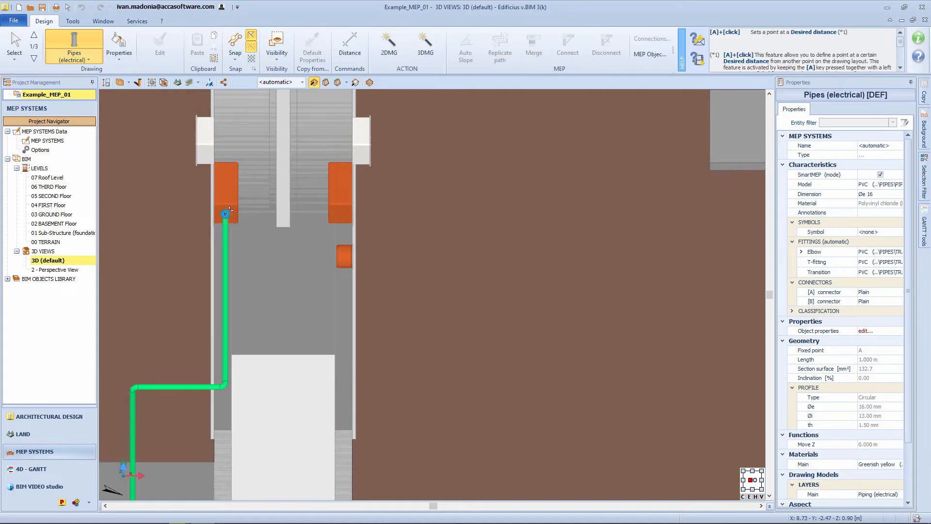
Step: Draw a second vertical Øe 16 pipe from the switchboard's top, parallel to the first riser and up to its height
middle_click_drag(226, 247, 198, 347)
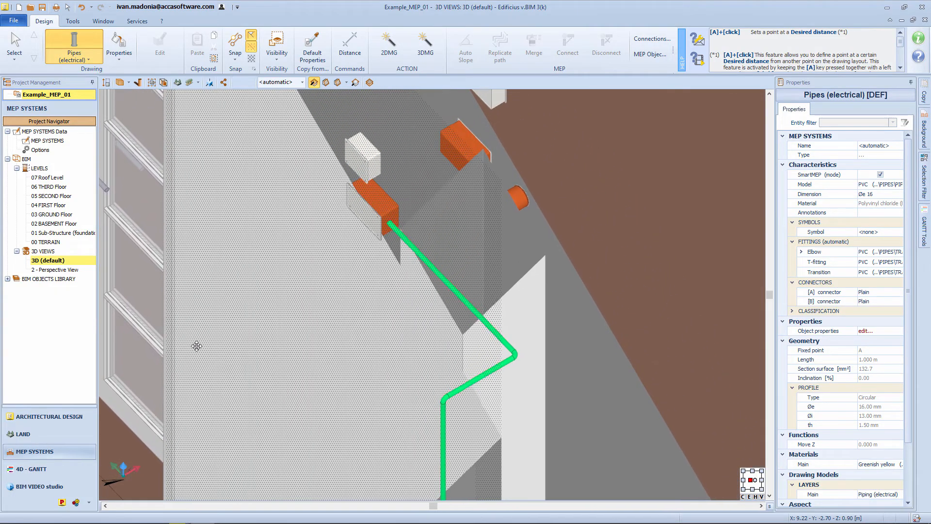
scroll(250, 331, "down", 2)
scroll(376, 469, "up", 5)
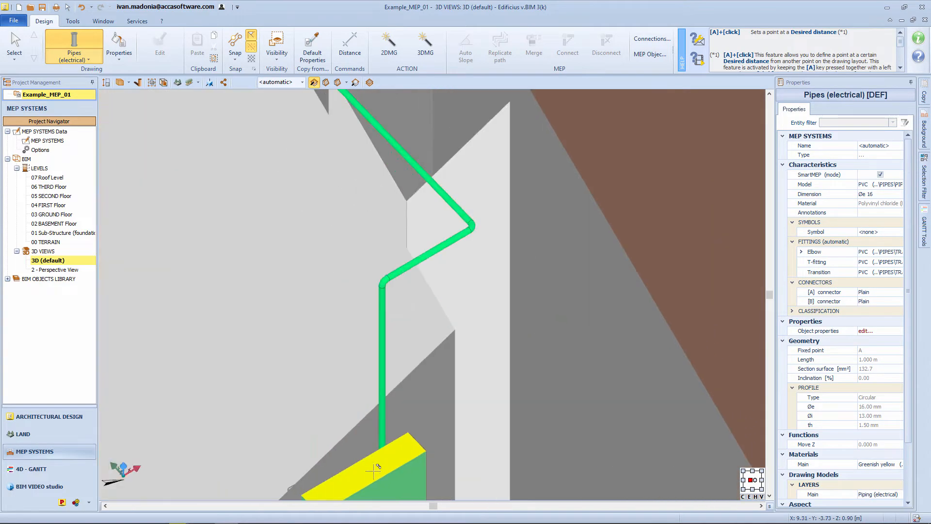
middle_click_drag(375, 468, 387, 380)
left_click(387, 367)
scroll(391, 315, "down", 4)
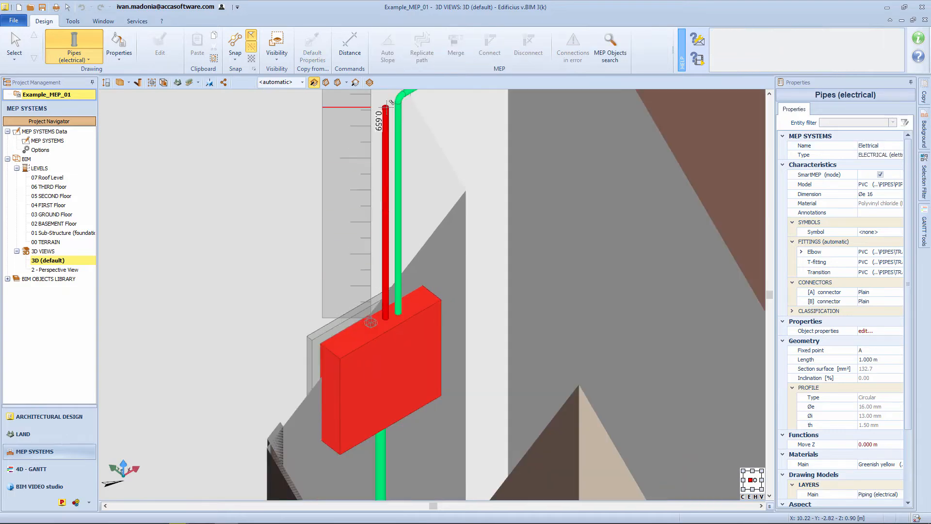
middle_click_drag(382, 99, 379, 187)
left_click(379, 187)
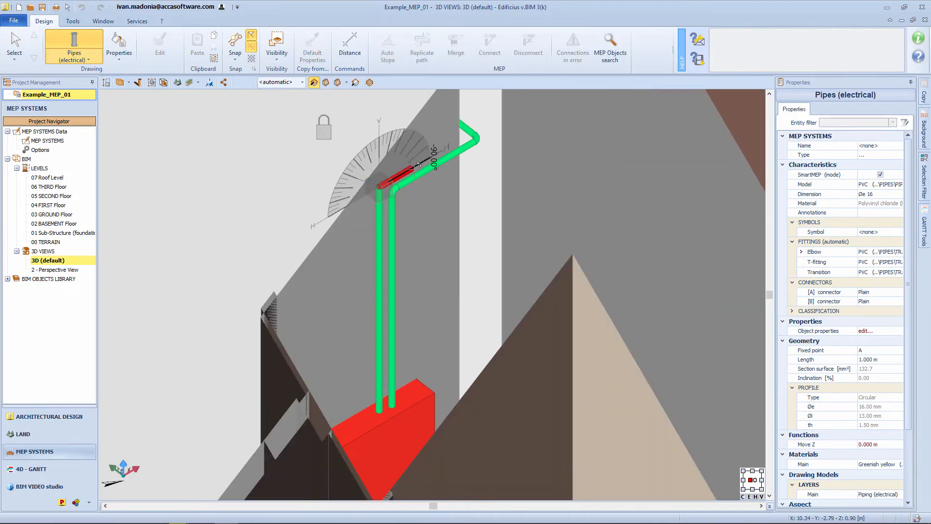
Step: Route the second pipe alongside the first, horizontally into the side wall and along it to the same orange junction box
left_click(476, 134)
middle_click_drag(477, 134, 403, 452, "shift")
left_click(293, 336)
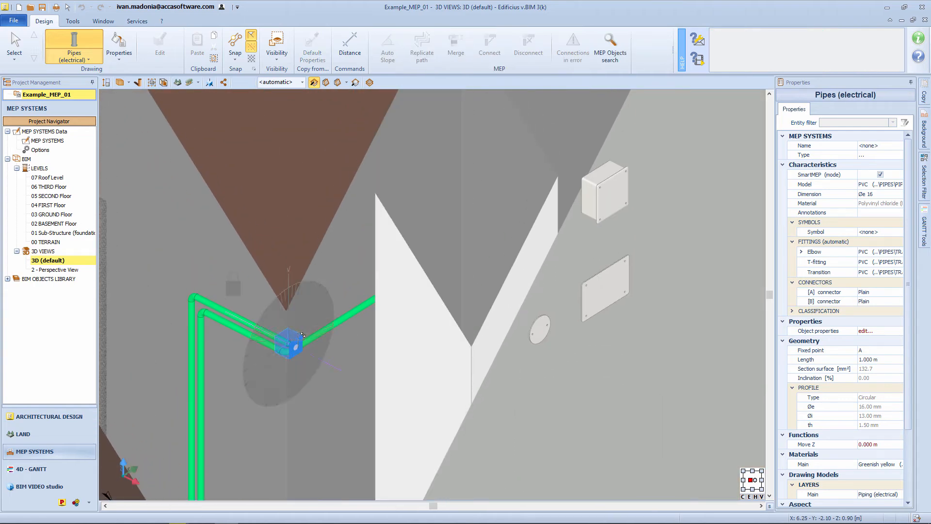
middle_click_drag(457, 233, 361, 312, "shift")
left_click(453, 234)
Step: Draw a vertical pipe from the top of the junction box up to the white box above it
left_click(365, 284)
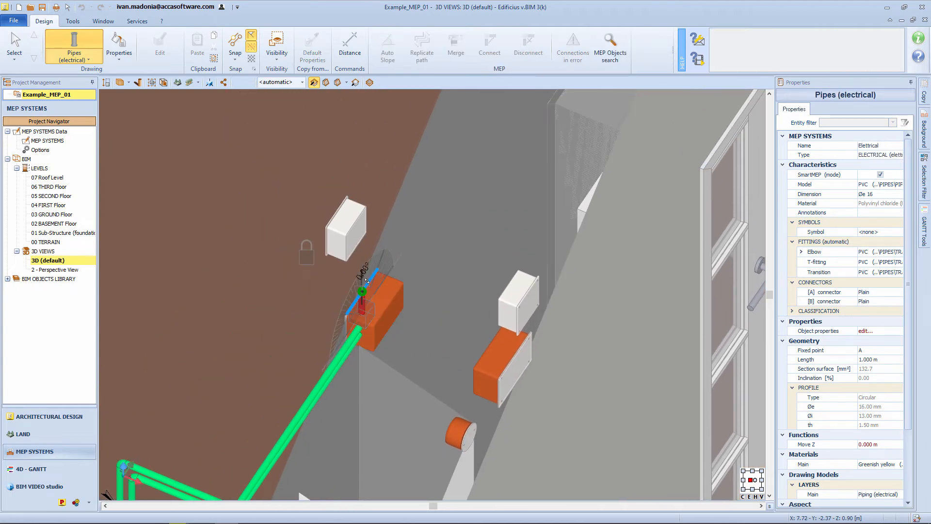
left_click(350, 240)
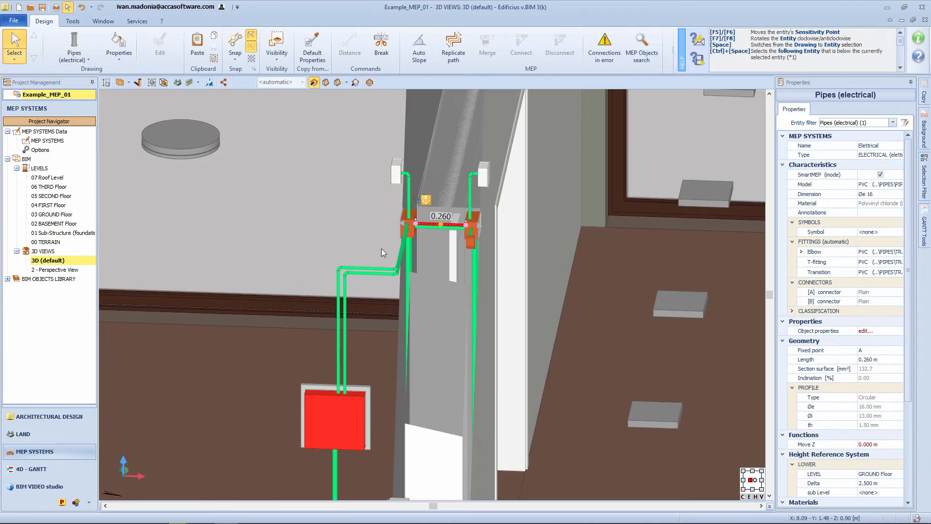
Step: Examine the pipe connections between the two orange junction boxes and the white boxes above them
scroll(382, 246, "up", 2)
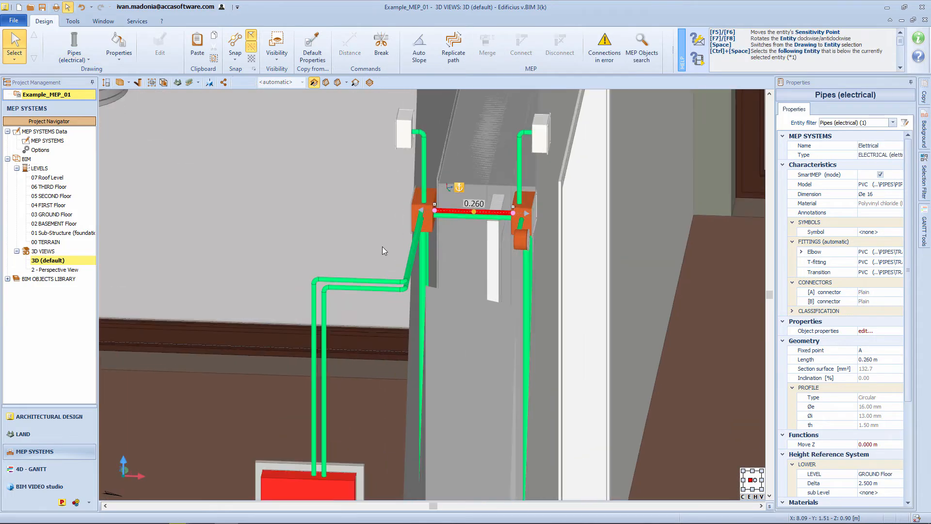
scroll(383, 246, "up", 3)
middle_click_drag(572, 189, 482, 326)
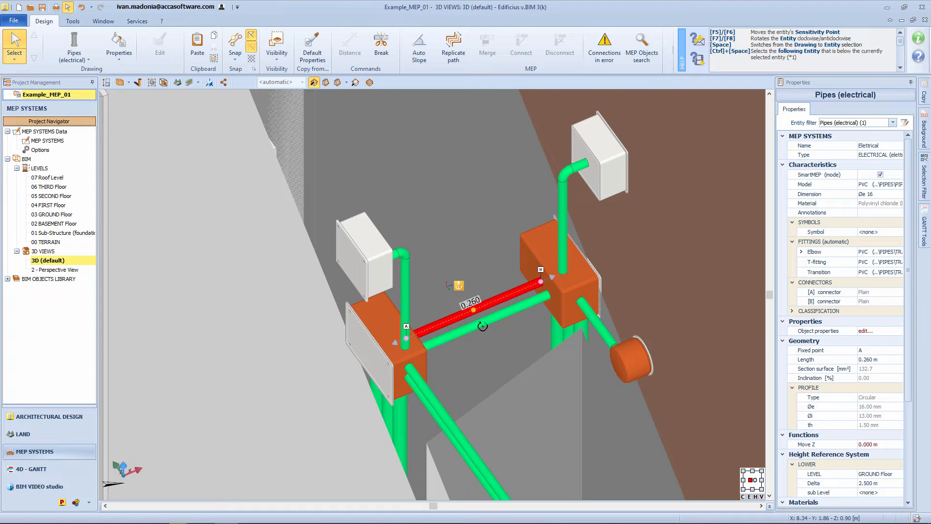
middle_click_drag(483, 326, 543, 310, "shift")
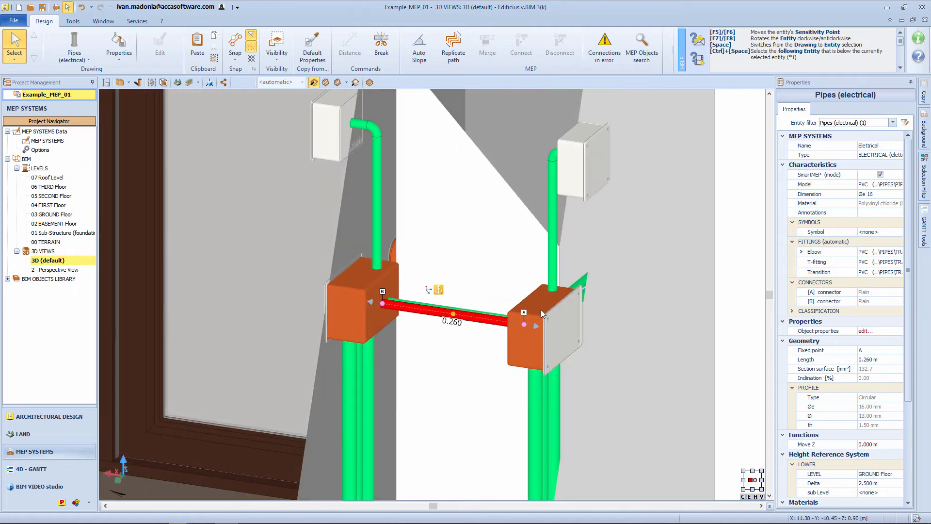
left_click(506, 270)
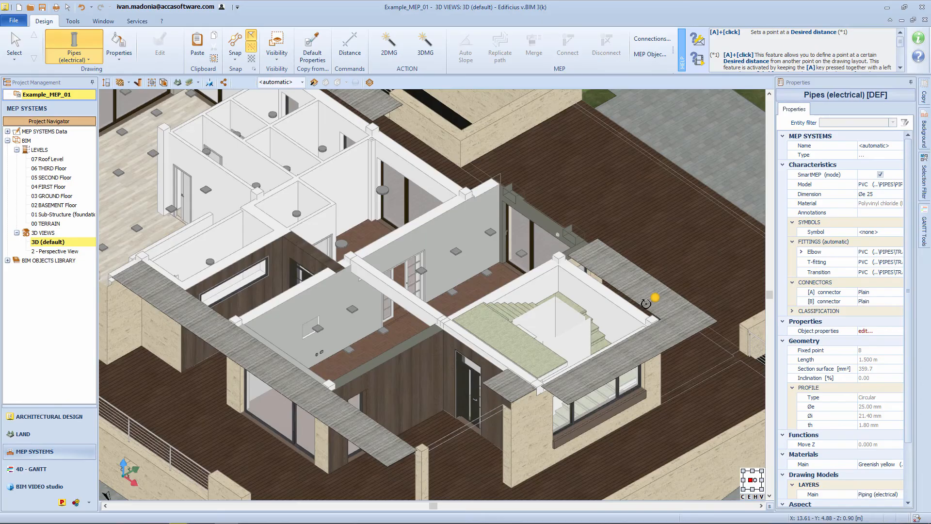
Step: Start the Duct command and confirm 40x10 as the dimension of the PVC wall/ceiling duct
scroll(465, 252, "up", 10)
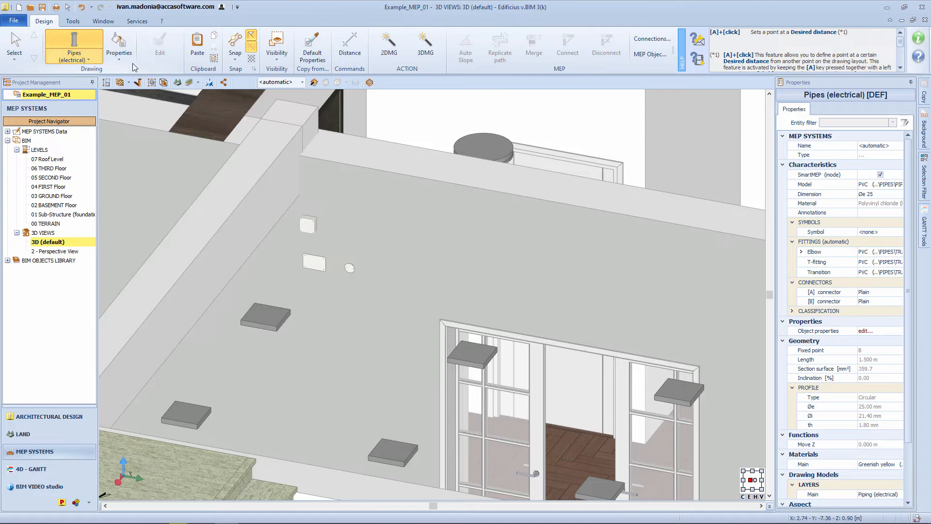
left_click(73, 51)
left_click(80, 183)
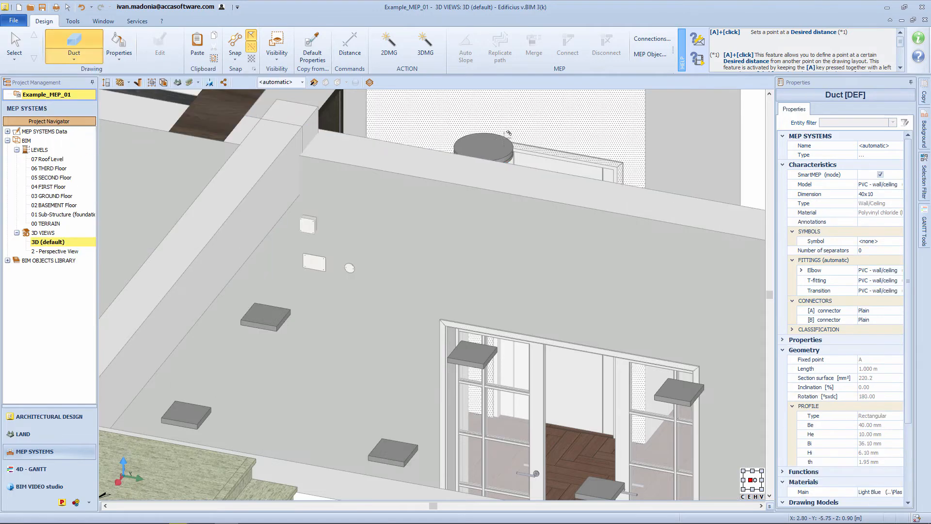
left_click(873, 194)
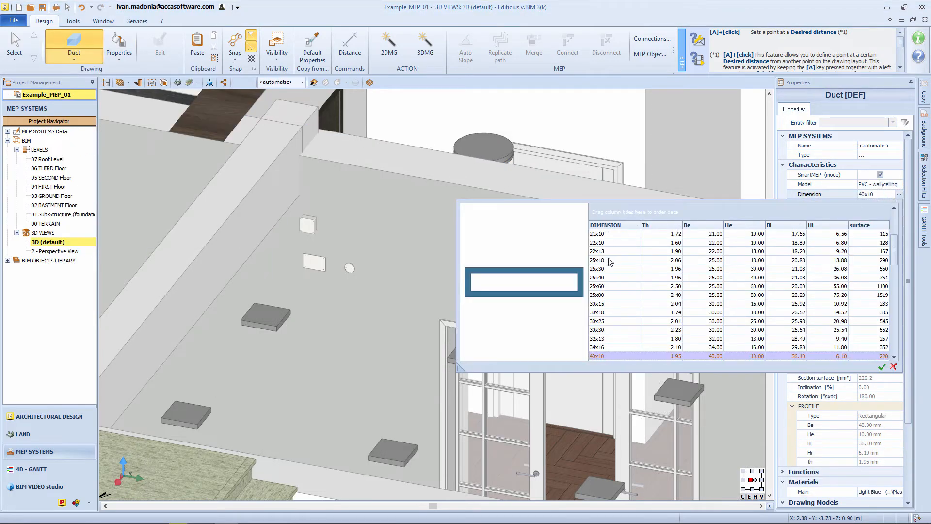
scroll(610, 262, "down", 2)
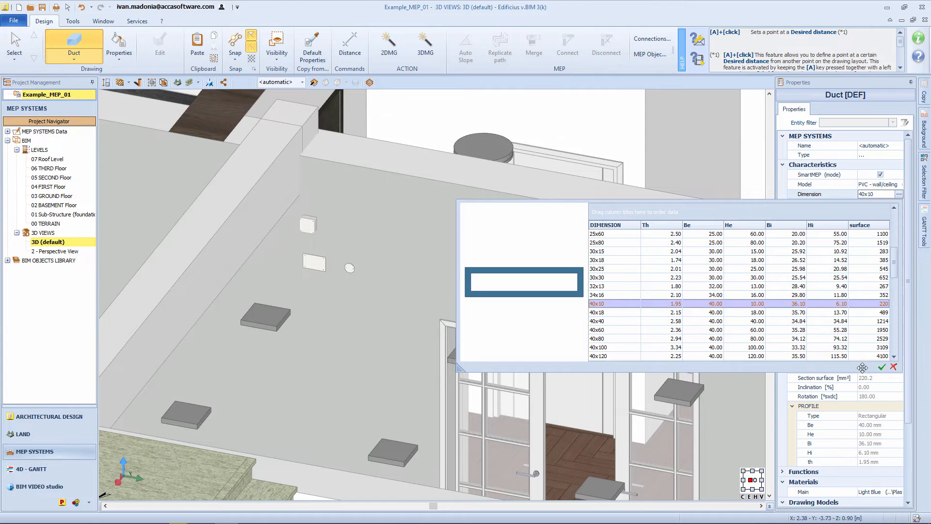
left_click(882, 367)
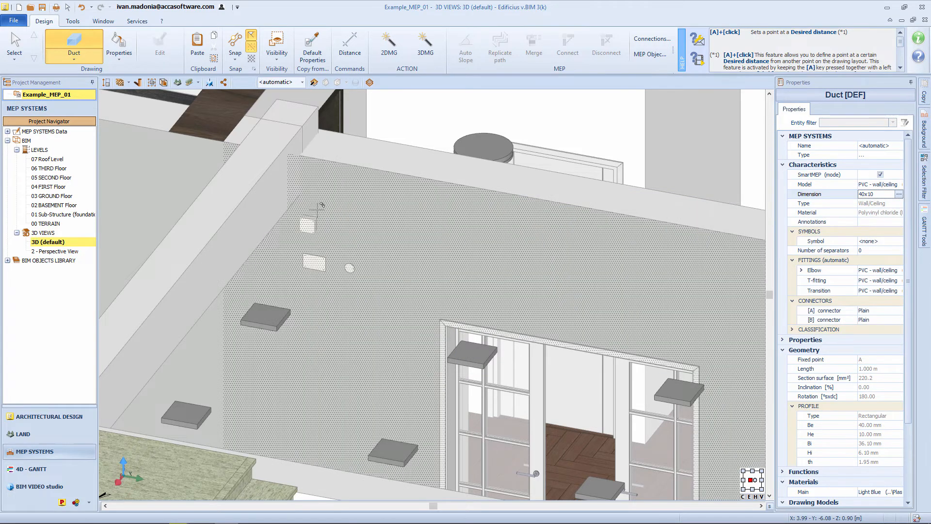
Step: Draw the 40x10 duct from the top of the white junction box up the wall, about 0.4 m sideways and back down
scroll(308, 213, "up", 5)
left_click(312, 217)
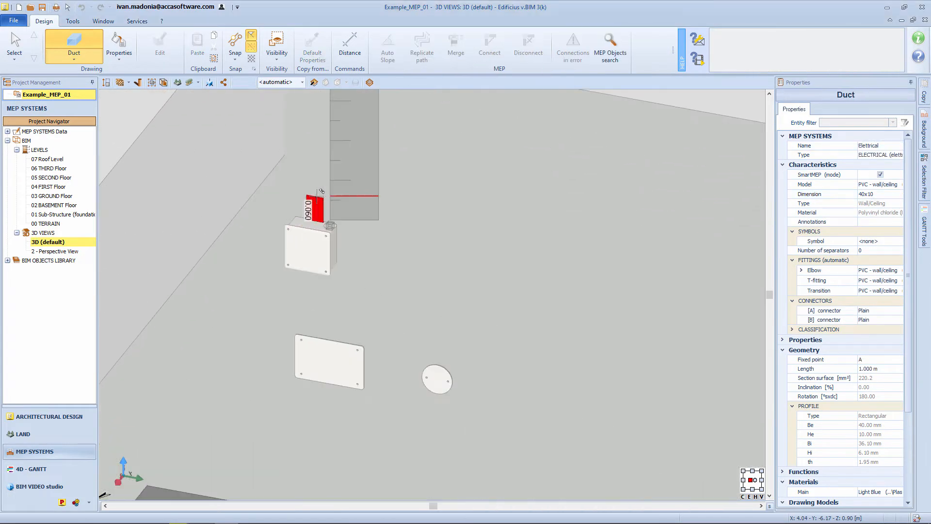
left_click(314, 97)
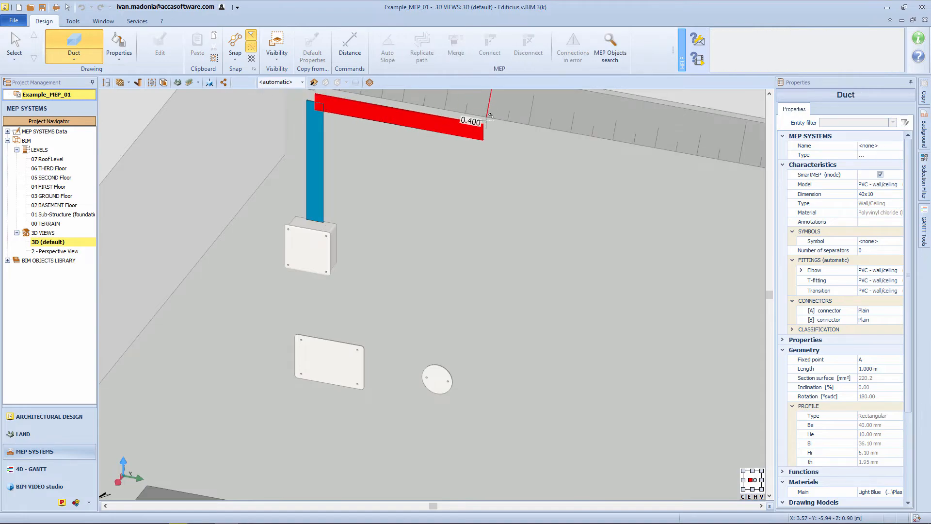
left_click(489, 116)
left_click(341, 238)
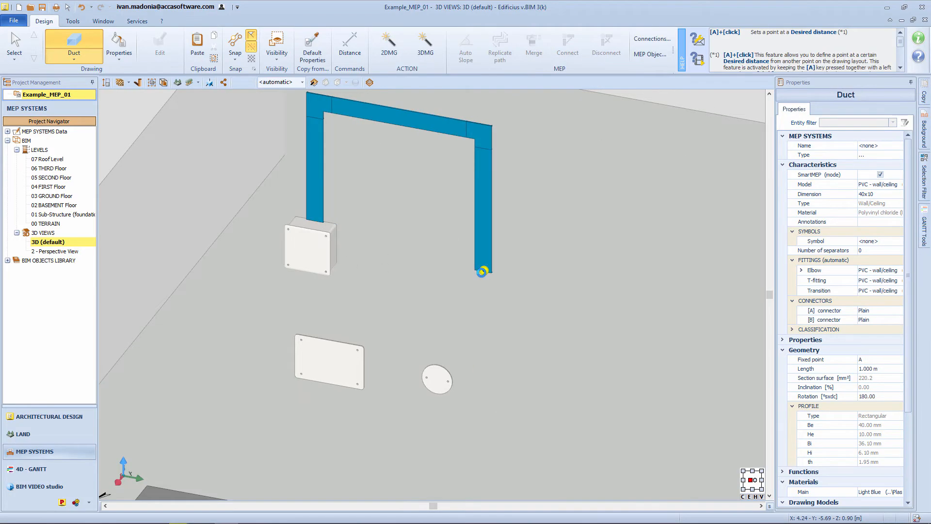
Step: Run a long horizontal duct along the wall to its far corner and continue along the adjoining wall to the white box
scroll(482, 271, "down", 5)
scroll(580, 233, "up", 8)
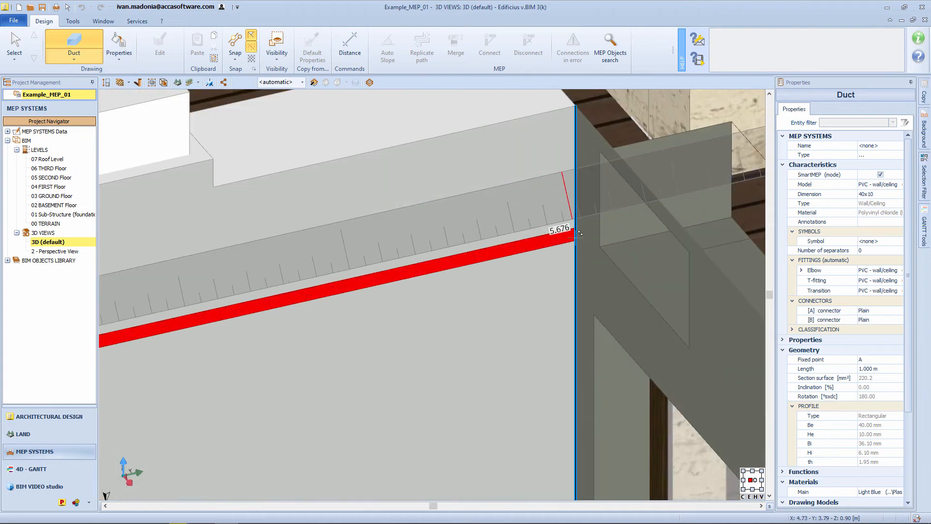
left_click(575, 237)
middle_click_drag(577, 237, 425, 250)
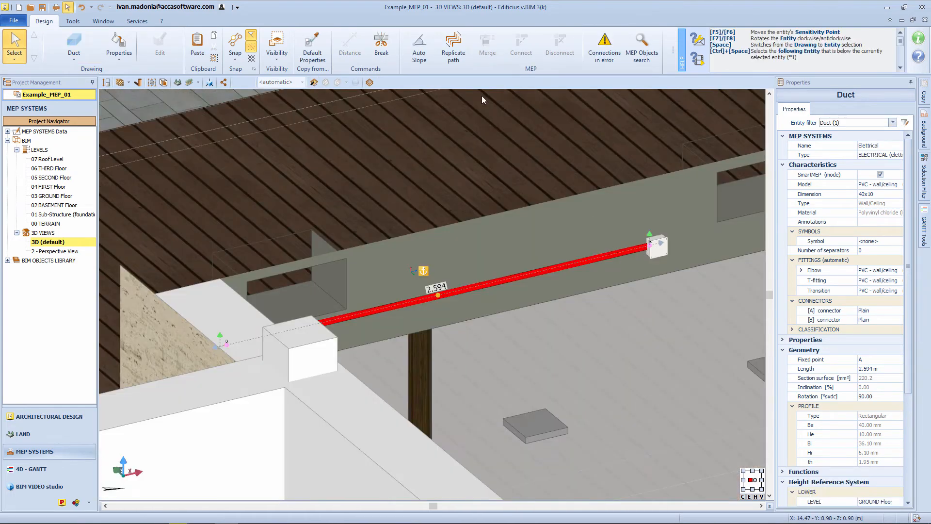
Step: Break the duct leading to the white box and route a 20x10 branch from it horizontally above the row of square devices to the farthest one
left_click(381, 44)
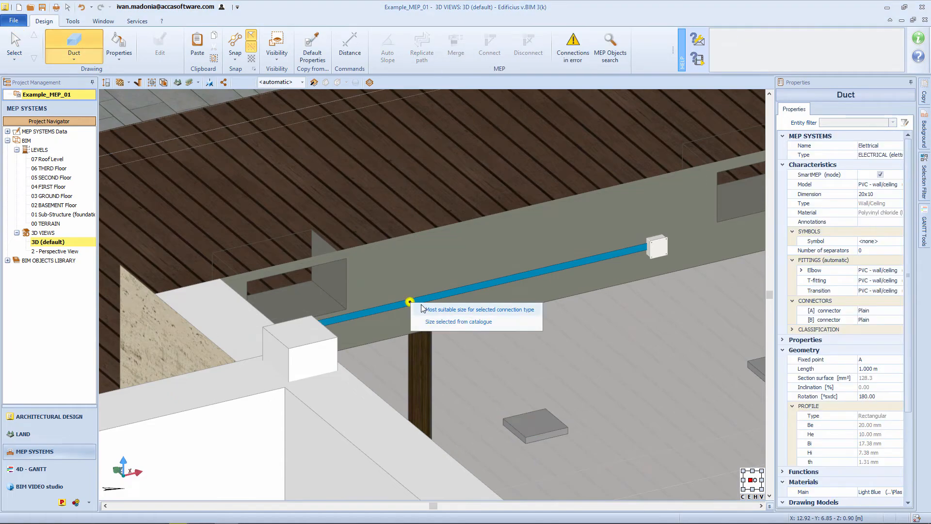
left_click(410, 303)
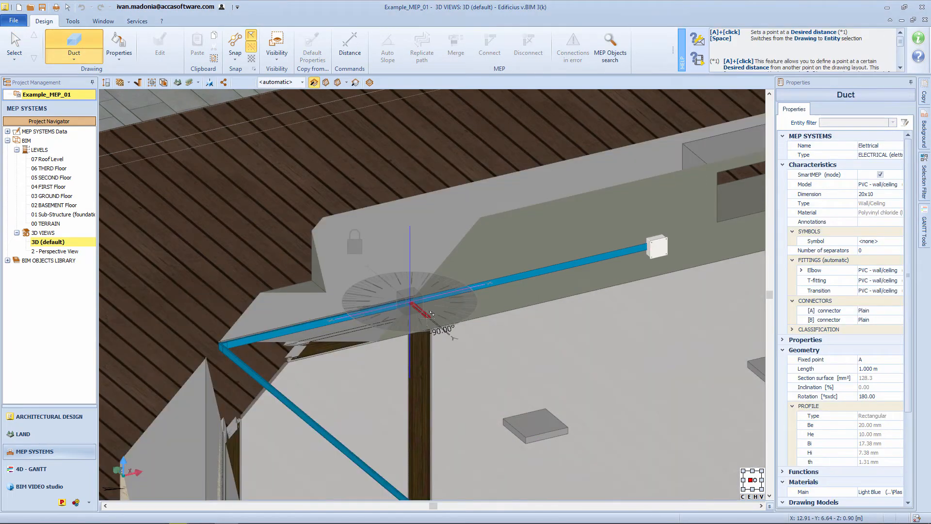
scroll(435, 318, "down", 5)
middle_click_drag(527, 423, 325, 254)
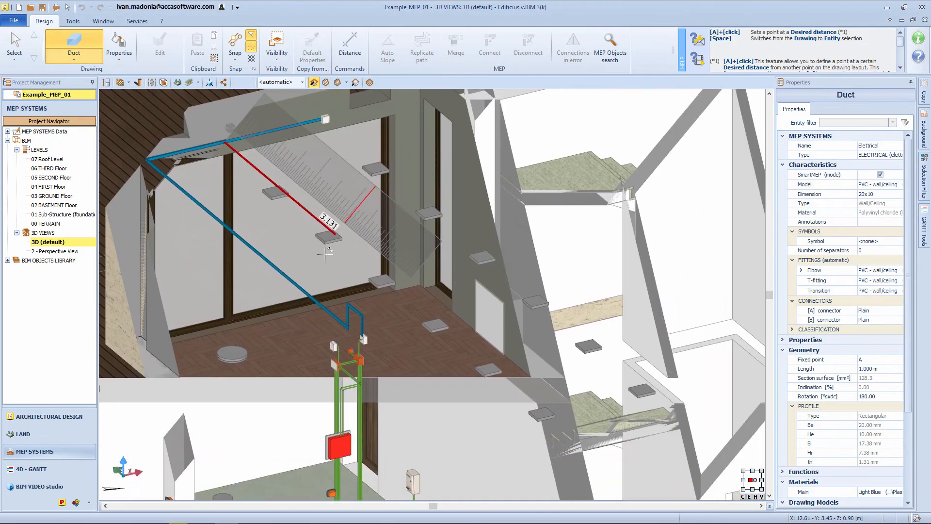
scroll(542, 411, "up", 5)
left_click(544, 402)
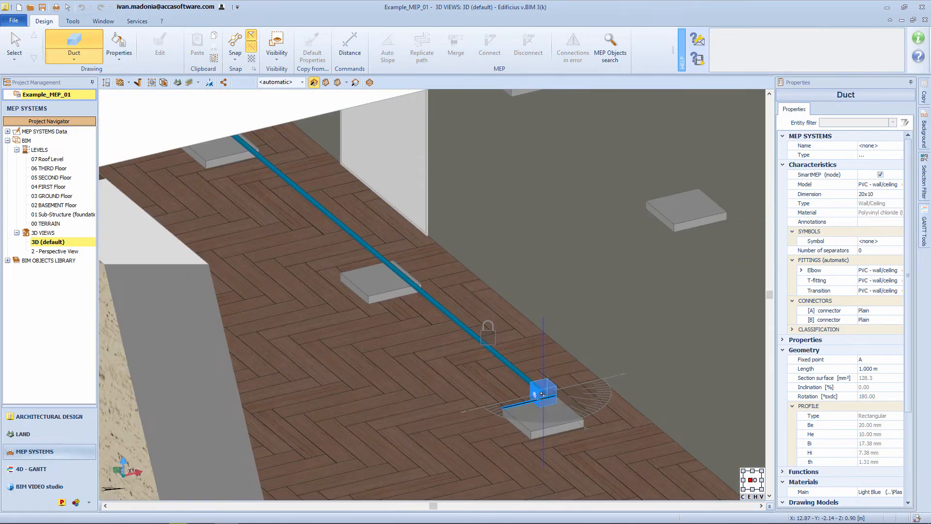
Step: Draw a short vertical duct from the branch's end down to the last square device
left_click(536, 400)
scroll(548, 414, "up", 4)
left_click(541, 416)
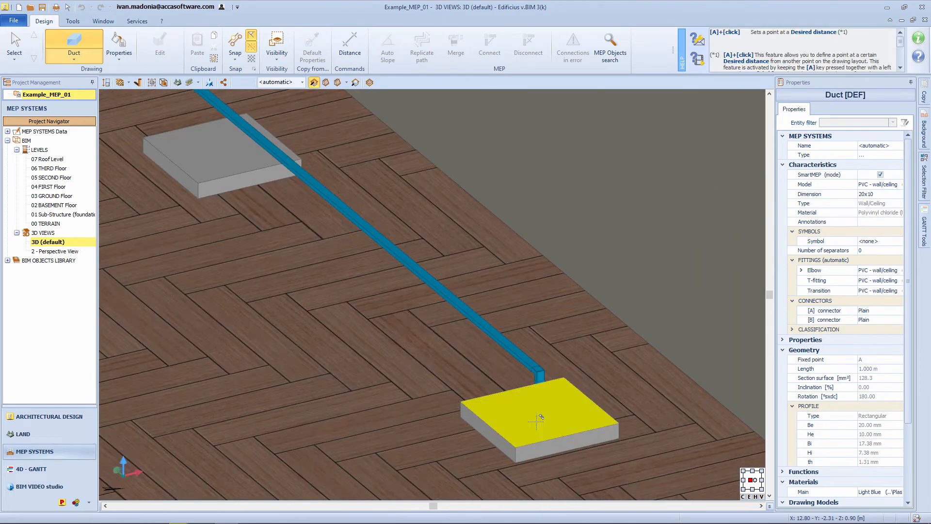
Step: Join the vertical drop above the square device to the end of the horizontal duct with an elbow
mouse_move(542, 404)
middle_mouse_down()
mouse_move(576, 403)
mouse_move(517, 392)
mouse_move(546, 404)
middle_mouse_up()
middle_click_drag(141, 203, 369, 293)
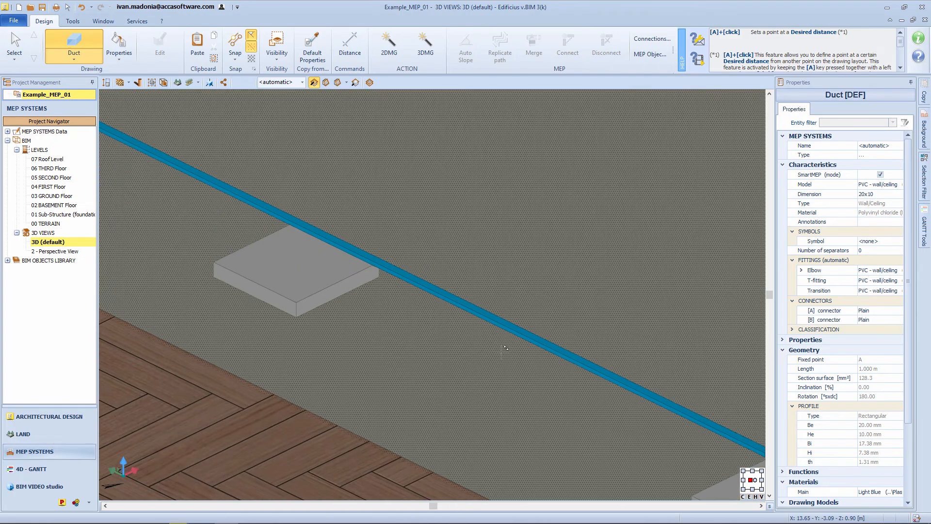
scroll(364, 272, "down", 4)
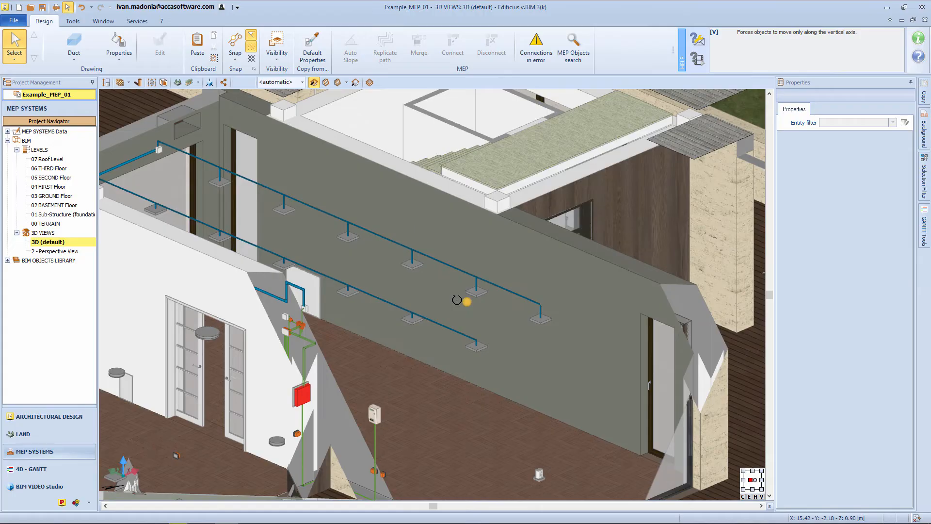
scroll(457, 300, "up", 10)
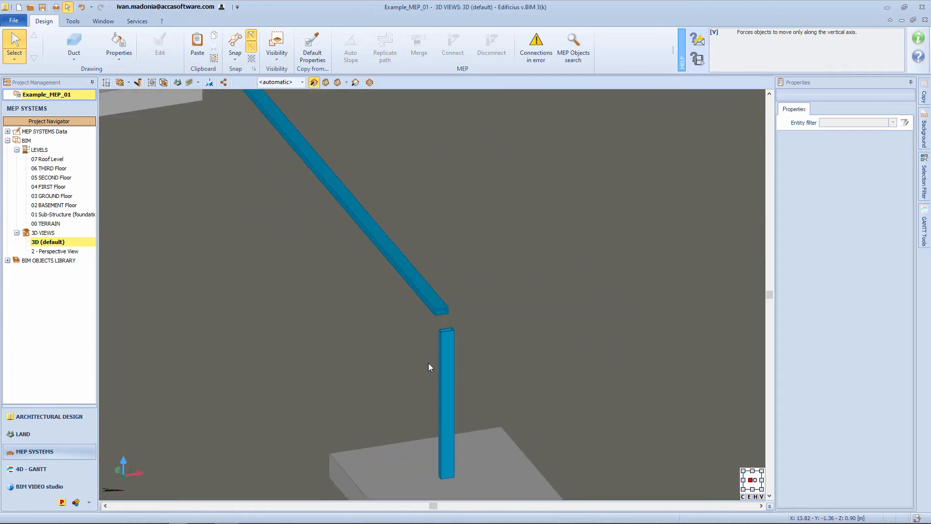
left_click(443, 345)
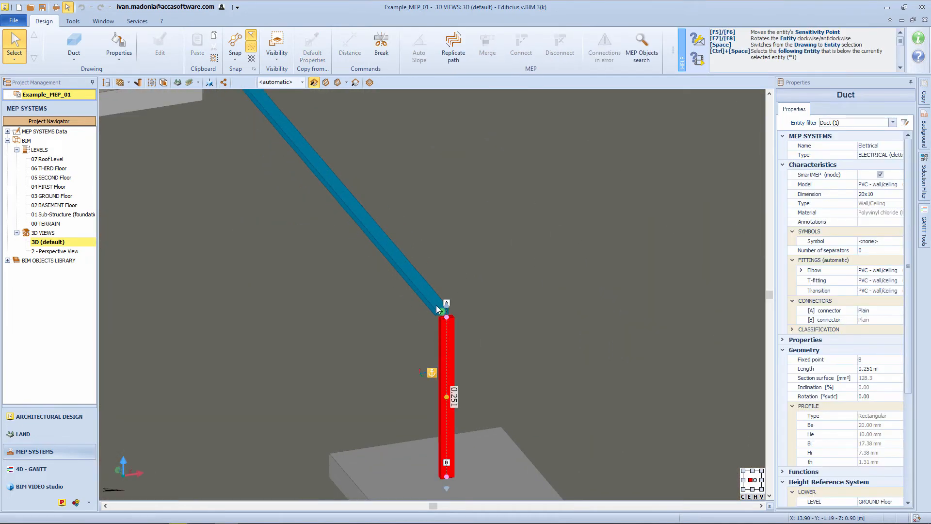
left_click(440, 314)
left_click_drag(442, 311, 447, 317)
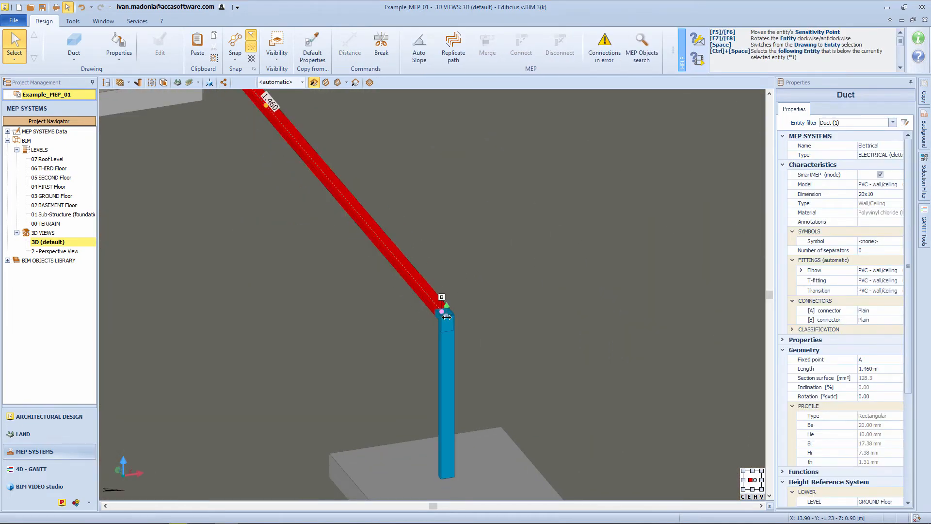
scroll(446, 317, "up", 3)
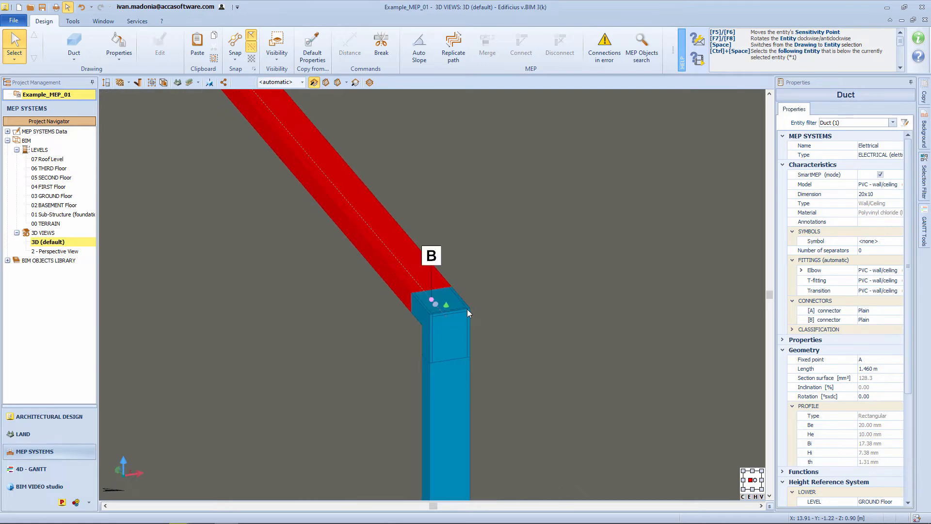
Step: Inspect the new elbow and the junction between the horizontal duct and the neighbouring vertical drop
left_click(447, 342)
scroll(448, 340, "down", 6)
middle_click_drag(295, 184, 362, 313)
scroll(347, 240, "up", 5)
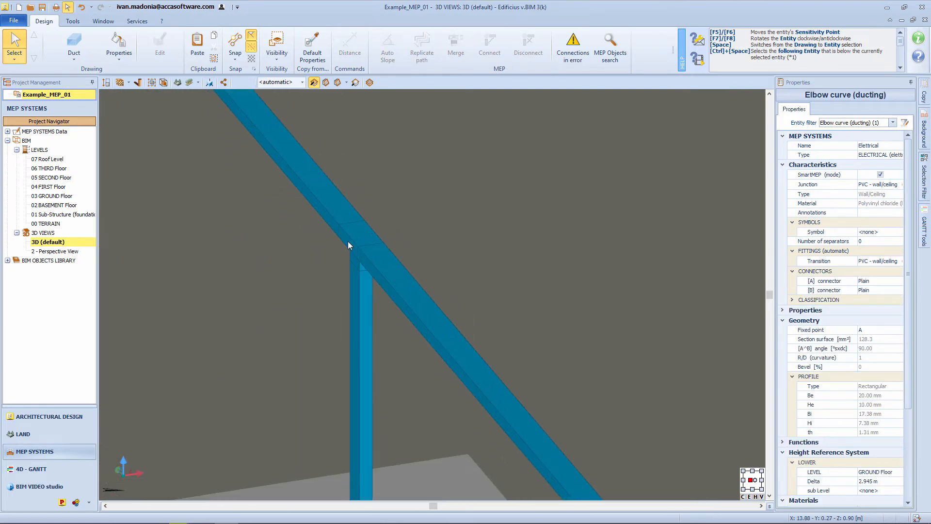
left_click(348, 241)
middle_click_drag(348, 240, 387, 264)
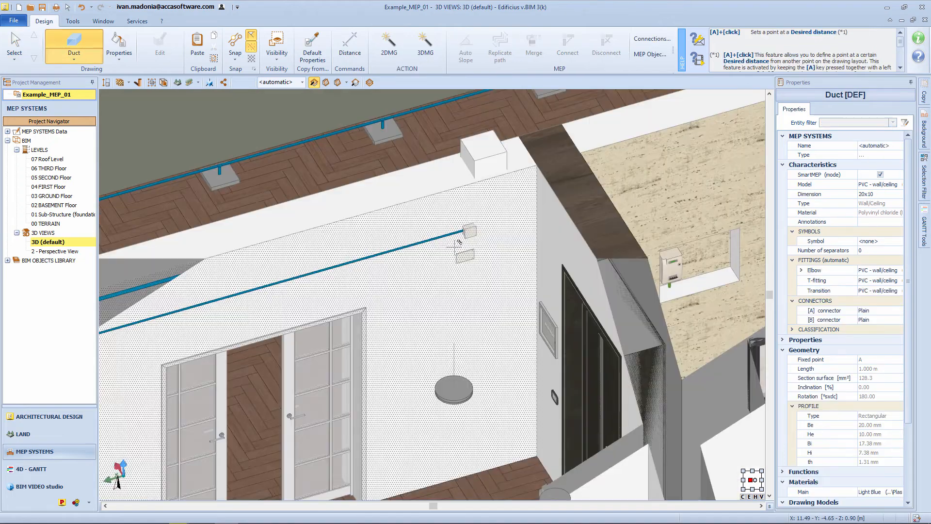
Step: Break the 20x10 wall duct leading to the white box and shift the break point into line with the nearest pendant lamp
scroll(385, 260, "up", 3)
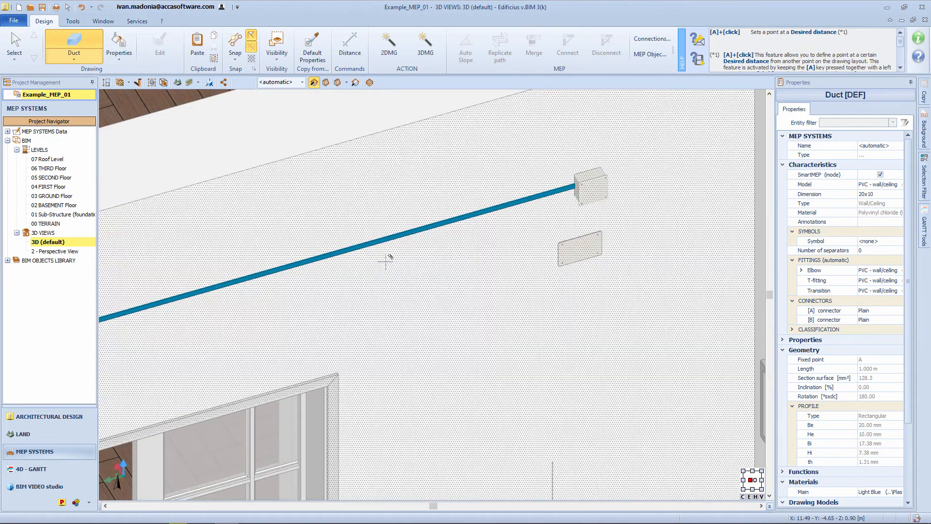
left_click(402, 239)
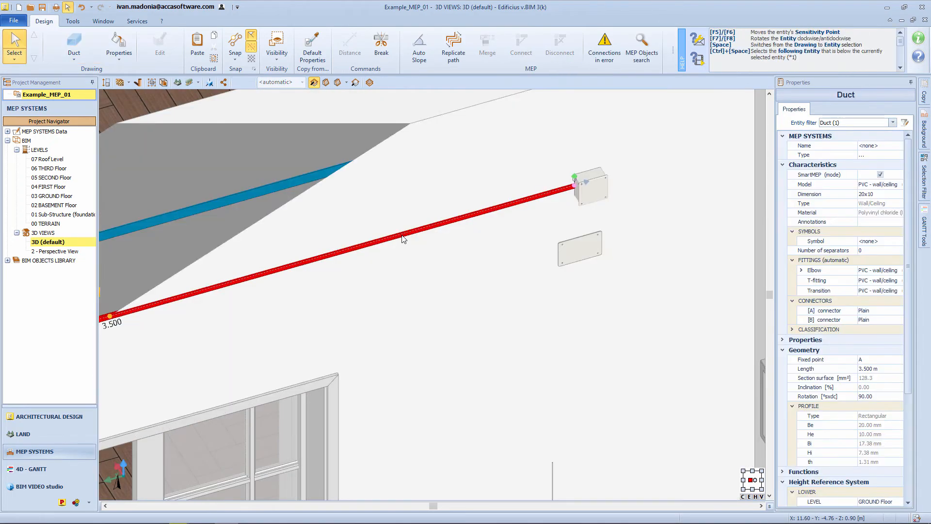
left_click(382, 46)
left_click(114, 316)
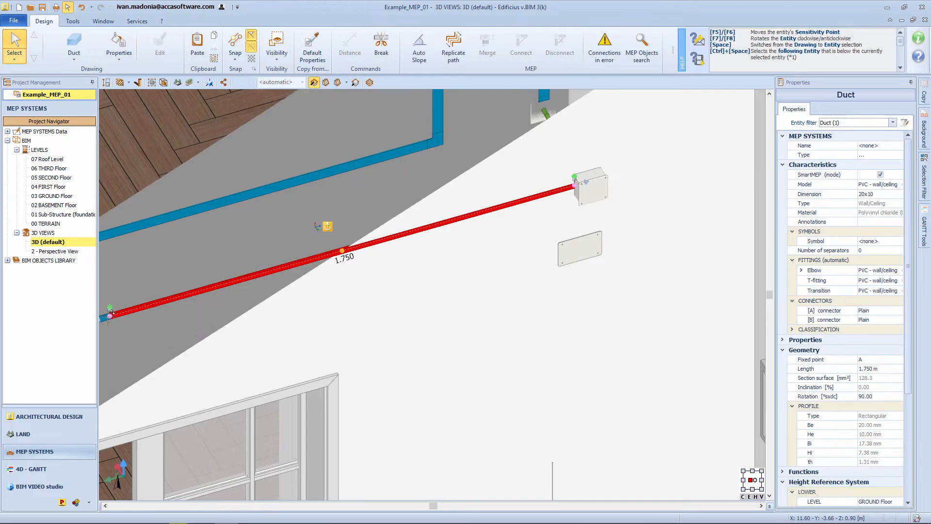
left_click_drag(109, 316, 552, 462)
Step: Draw a 20x10 branch from the break point out to above the pendant lamp and down to its suspension cable
left_click(418, 229)
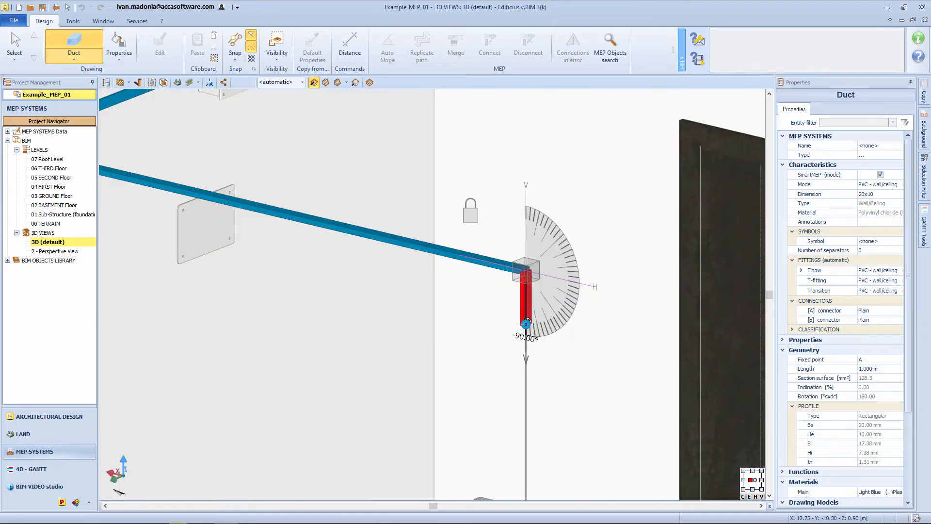
left_click(526, 333)
middle_click_drag(526, 333, 536, 337)
middle_click_drag(303, 261, 563, 239)
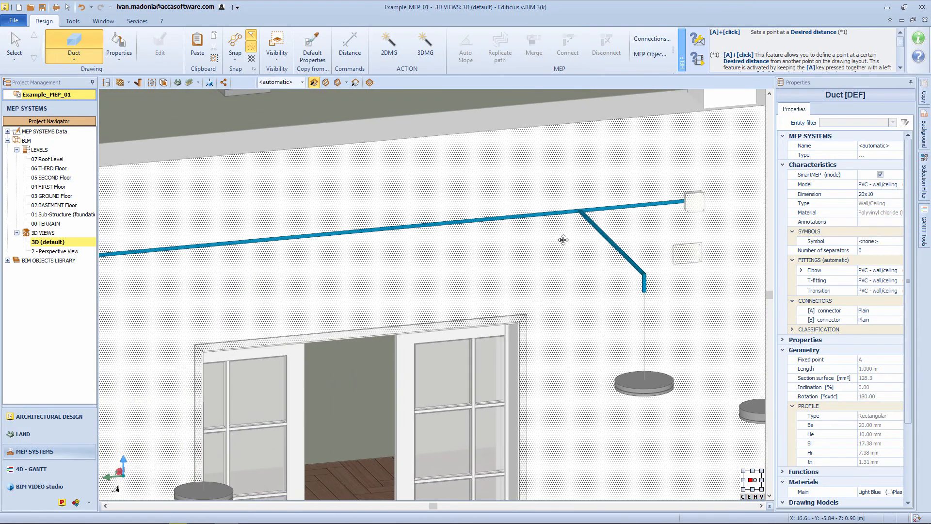
Step: Break the remaining wall duct above the double door and shift the break point into line with the second pendant lamp
key("Escape")
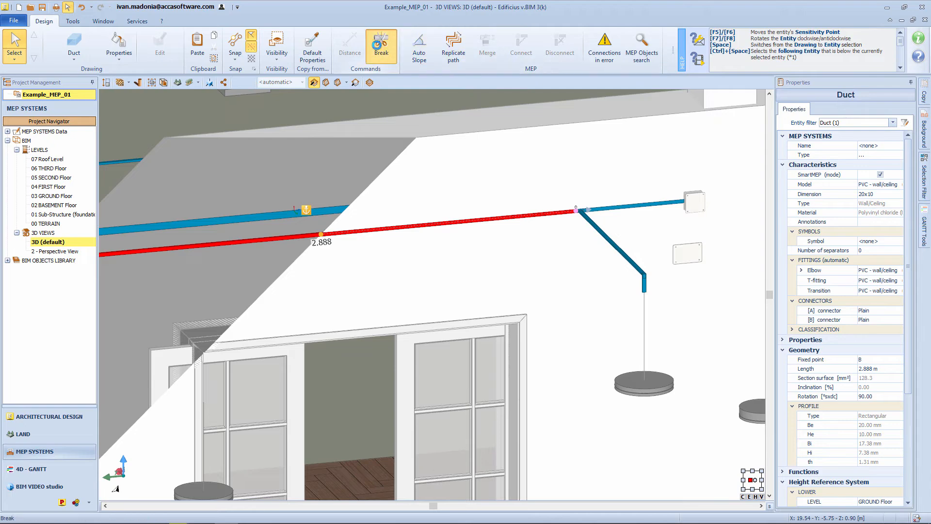
left_click(382, 47)
left_click(321, 232)
mouse_move(321, 233)
middle_mouse_down()
mouse_move(291, 266)
mouse_move(321, 232)
middle_mouse_up()
left_click(297, 319)
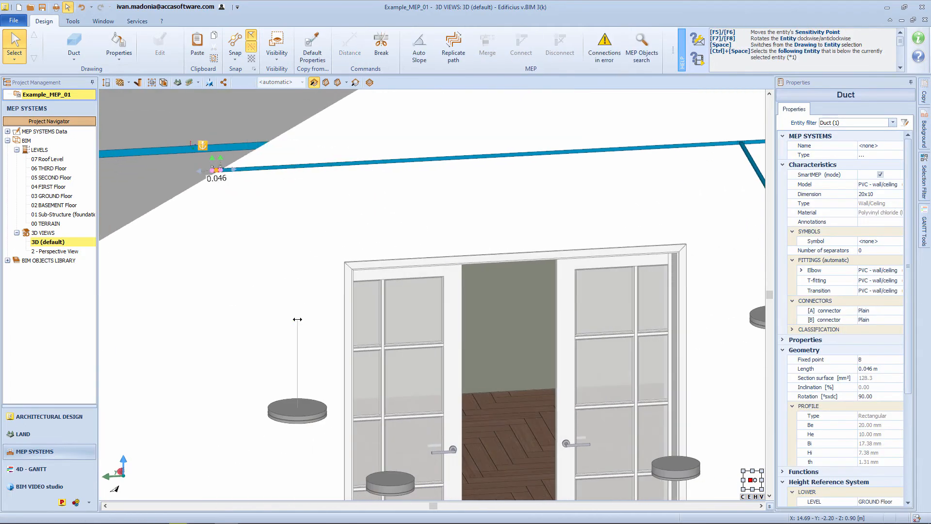
Step: Draw a 20x10 branch duct from the second break point out to the second pendant lamp and down to its suspension cable
left_click(73, 43)
scroll(217, 167, "up", 6)
left_click(247, 194)
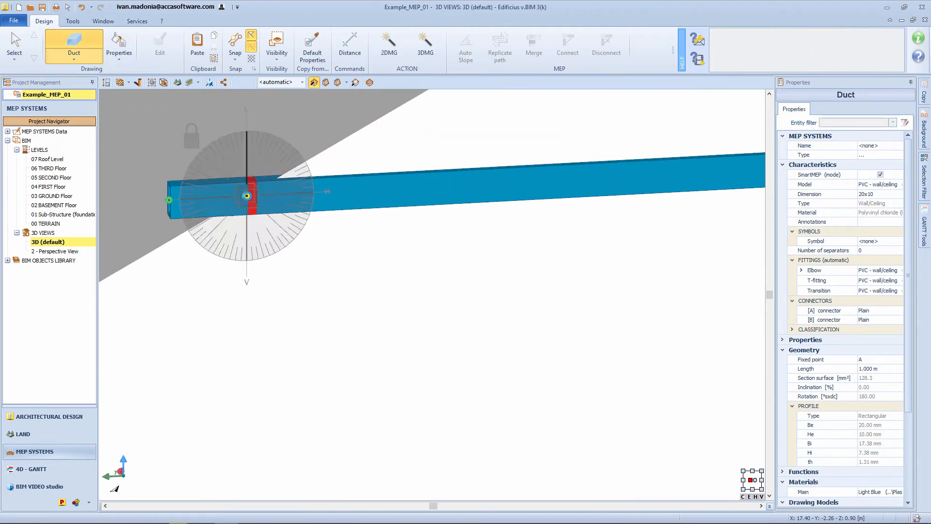
scroll(262, 213, "down", 5)
middle_click_drag(342, 357, 267, 175)
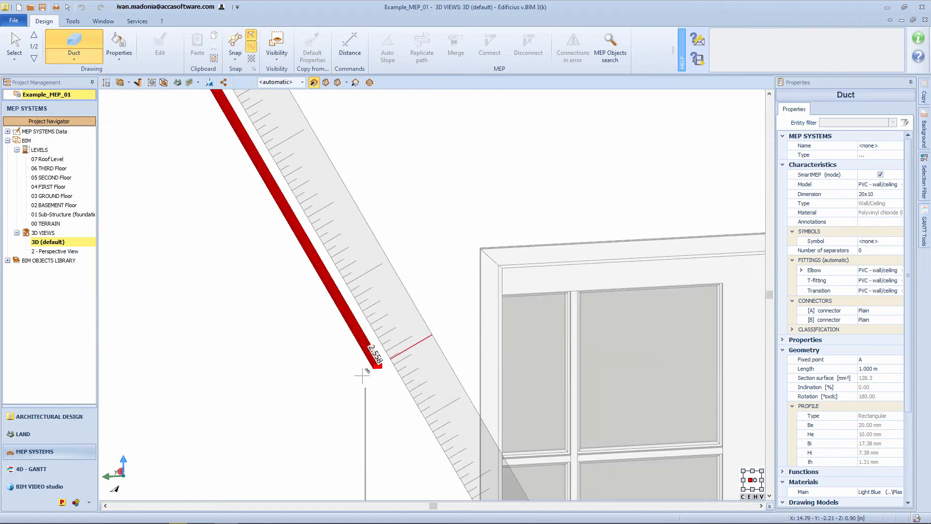
left_click(365, 389)
left_click(363, 345)
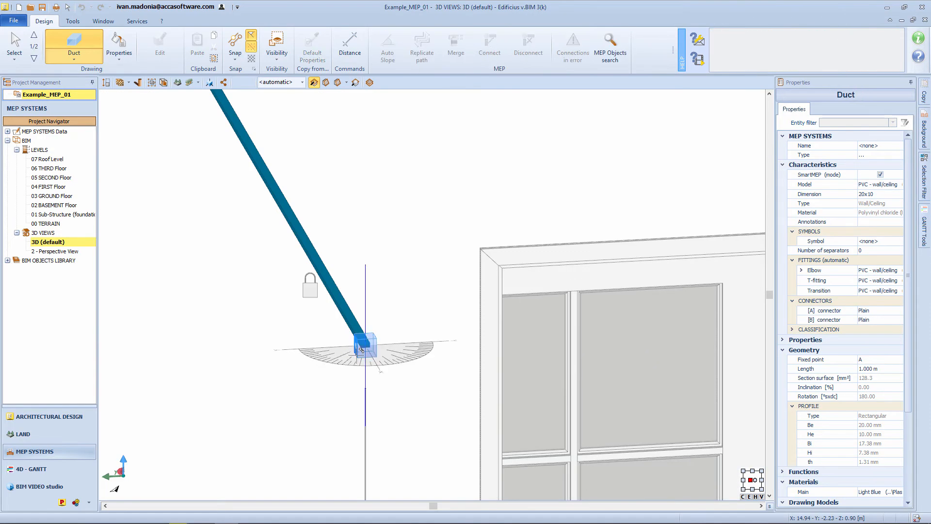
left_click(364, 384)
scroll(342, 318, "down", 5)
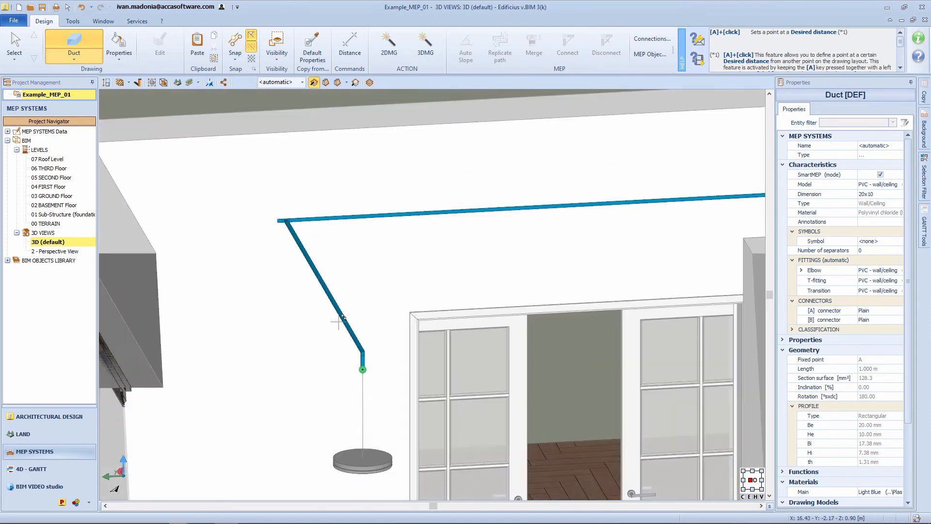
scroll(334, 266, "up", 5)
left_click(876, 184)
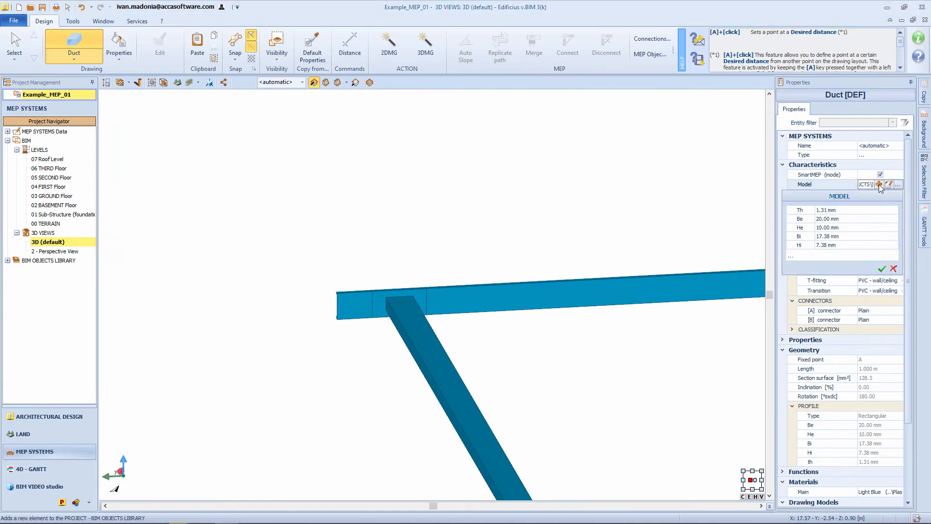
left_click(893, 269)
key("Escape")
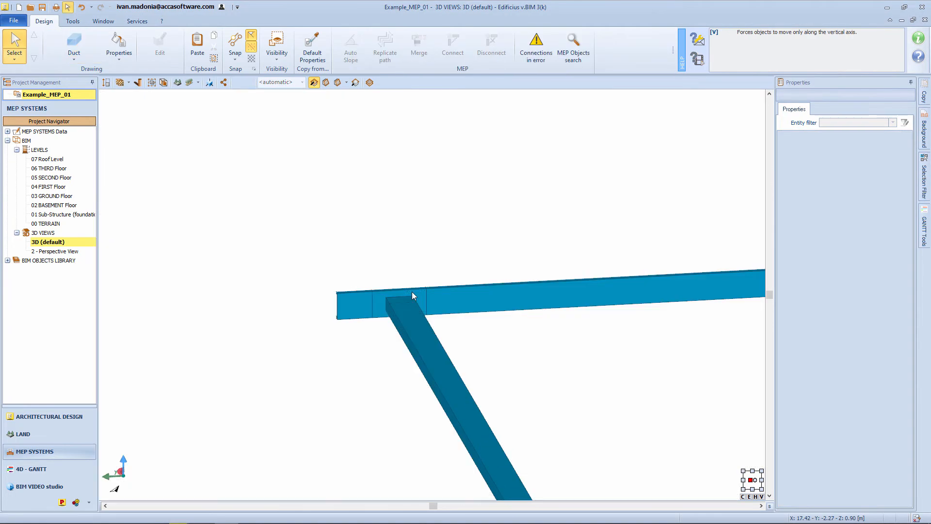
Step: Close the open end of the wall duct beside the pendant lamp branch with a ducting plug
left_click(71, 45)
left_click(79, 58)
left_click(136, 150)
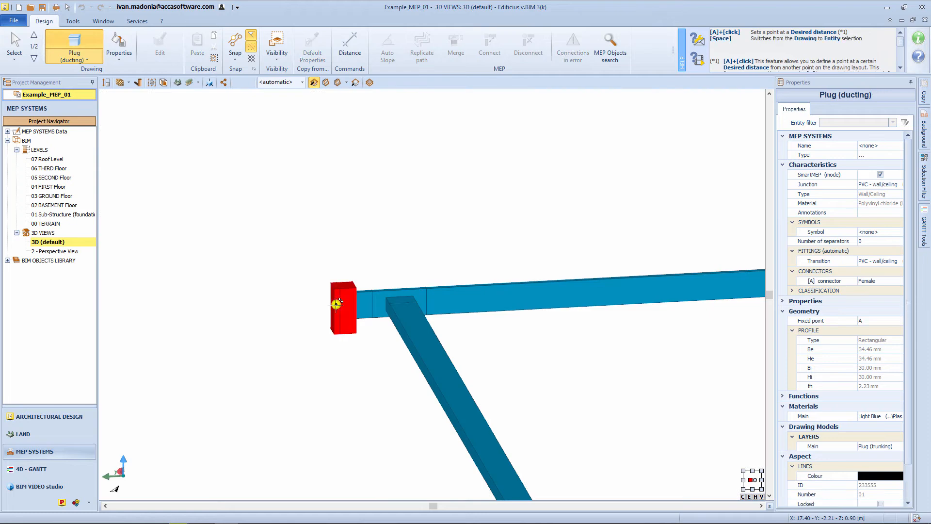
left_click(339, 302)
Step: Draw a Øe 16 PVC corrugated pipe from the underside of the three-module wall socket box to the base of the floor outlet tower
scroll(341, 302, "down", 3)
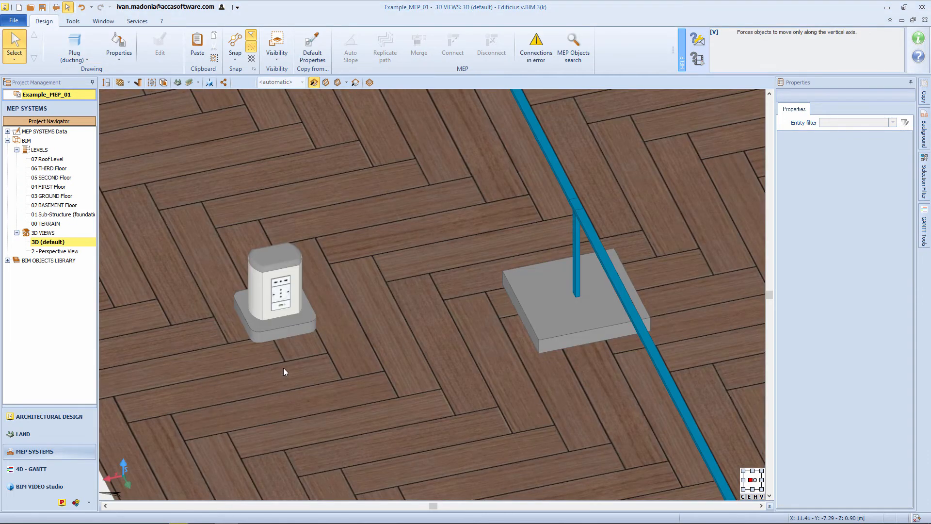
scroll(284, 368, "down", 3)
scroll(542, 373, "up", 1)
scroll(532, 345, "up", 6)
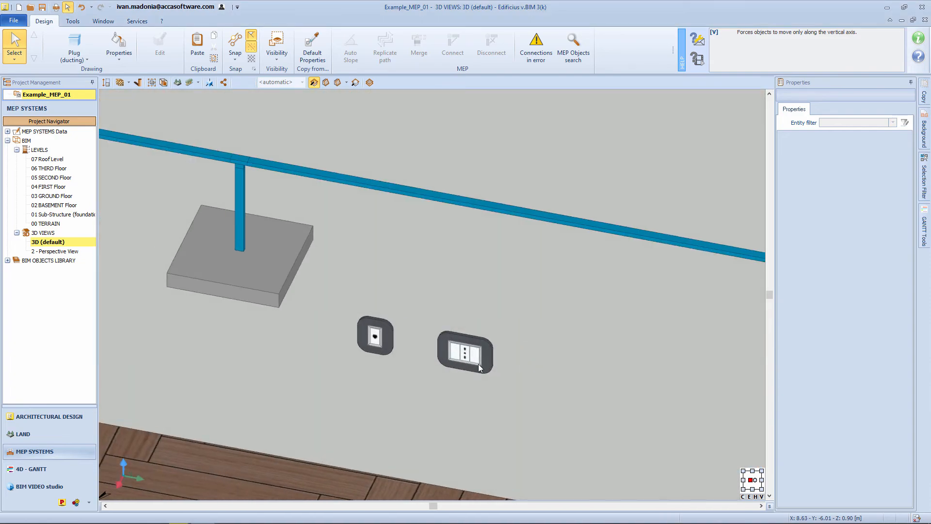
left_click(478, 364)
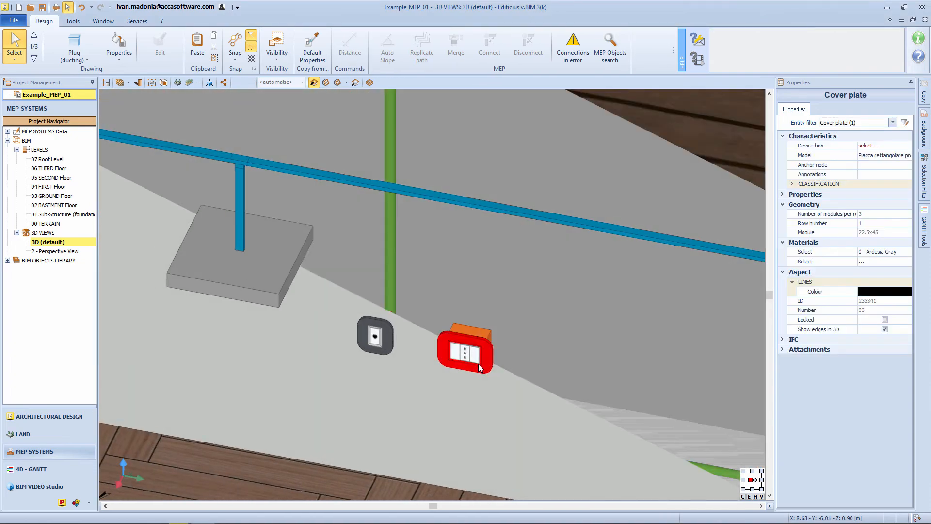
left_click(74, 54)
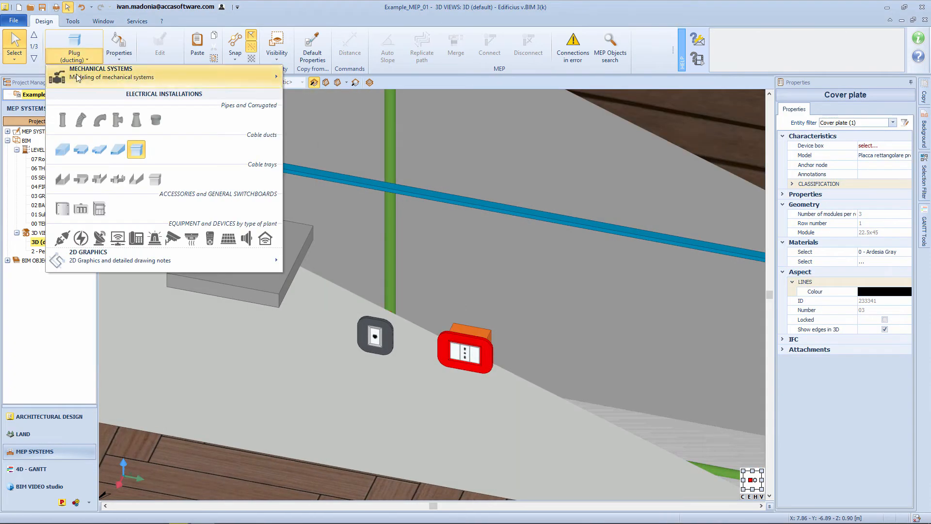
left_click(82, 130)
middle_click_drag(511, 390, 504, 362)
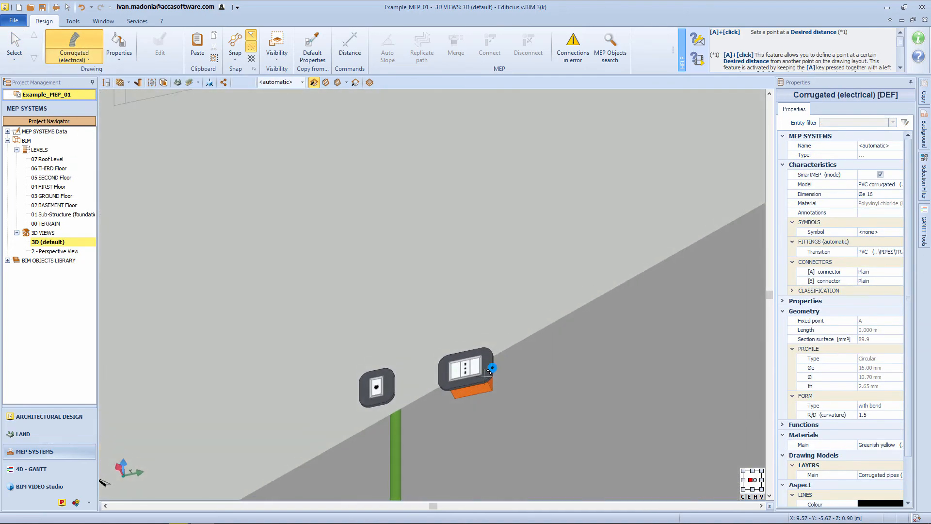
left_click(470, 389)
scroll(469, 391, "down", 2)
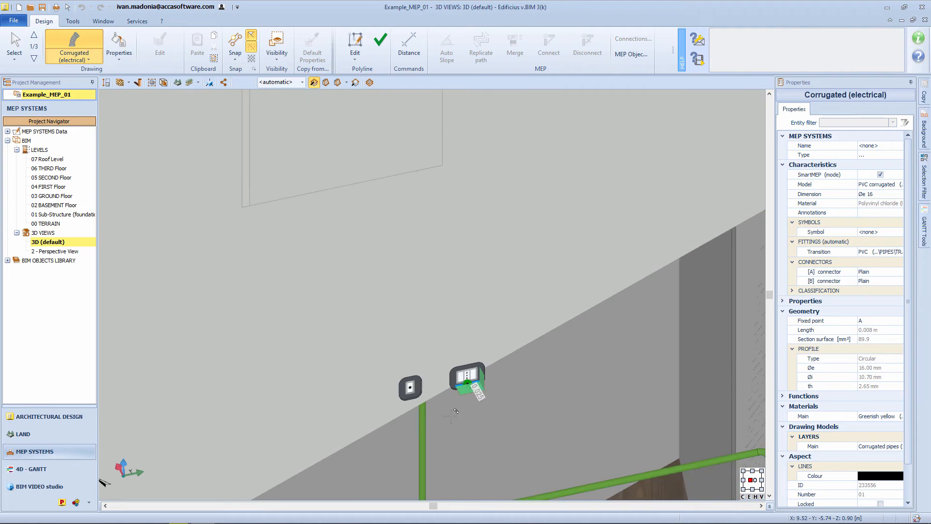
middle_click_drag(413, 421, 685, 389)
middle_click_drag(272, 242, 419, 350)
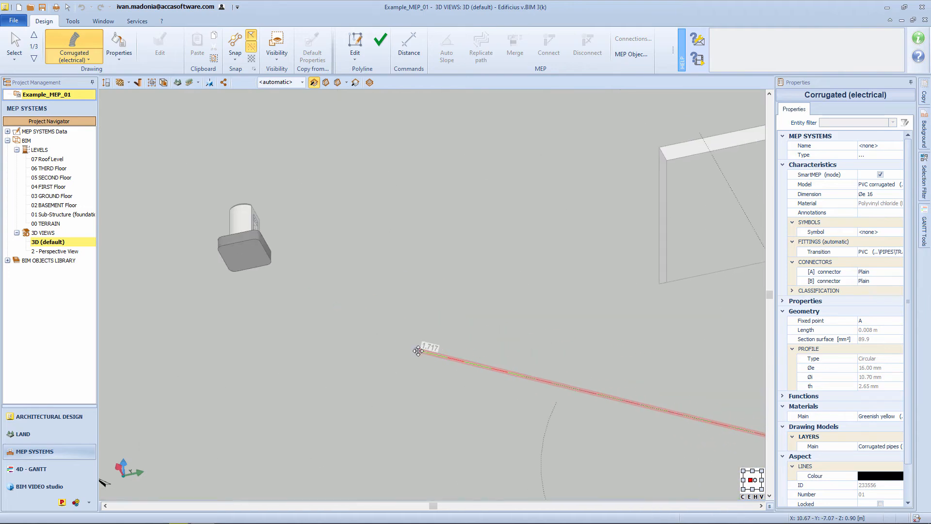
left_click(248, 255)
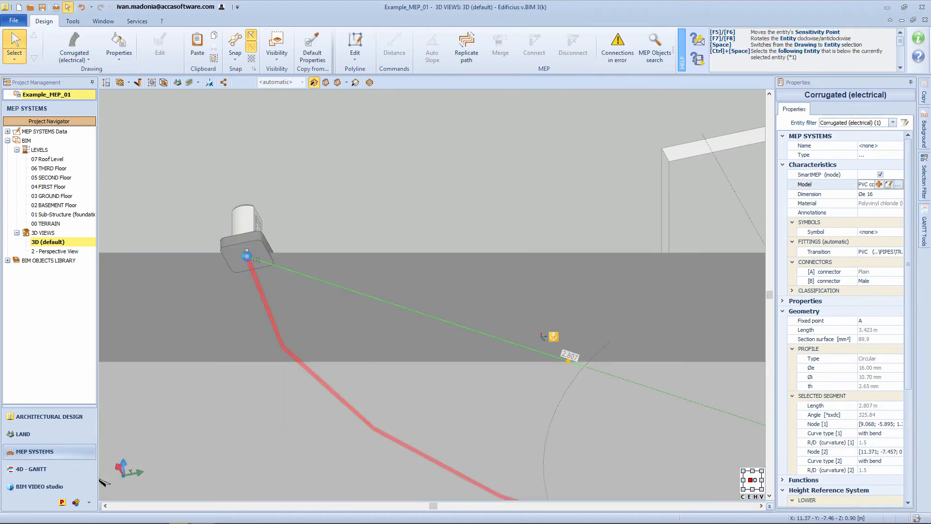
Step: Insert a node in the corrugated pipe and place it directly below the wall socket box, under the floor surface
scroll(258, 254, "down", 5)
middle_click_drag(347, 313, 395, 345, "shift")
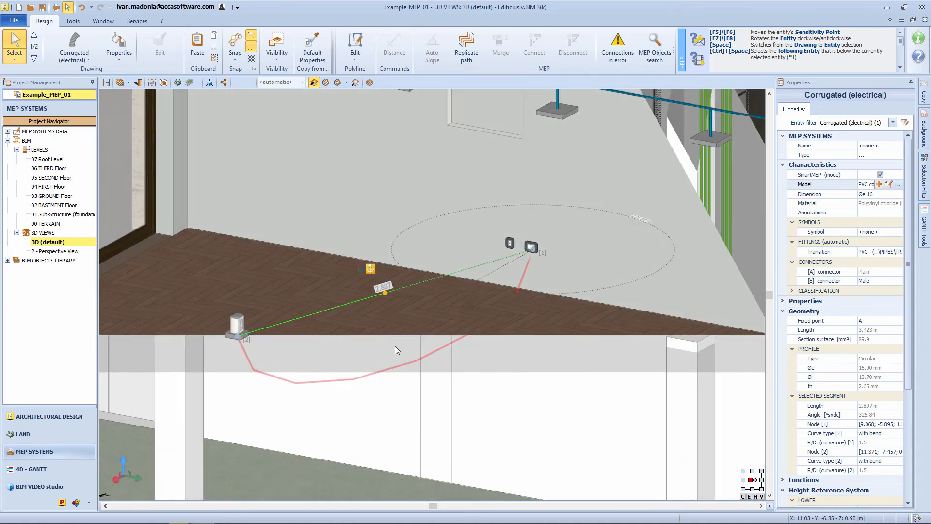
scroll(527, 273, "up", 2)
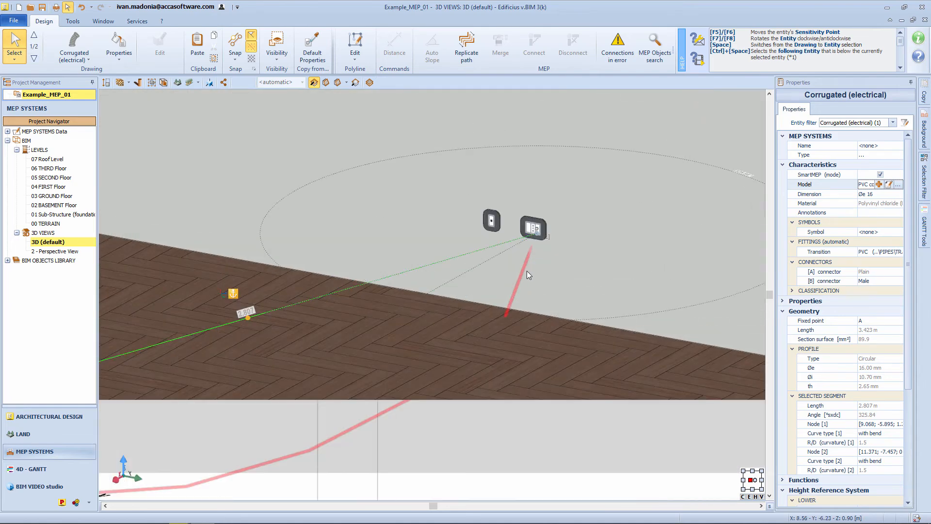
left_click(348, 57)
left_click(360, 110)
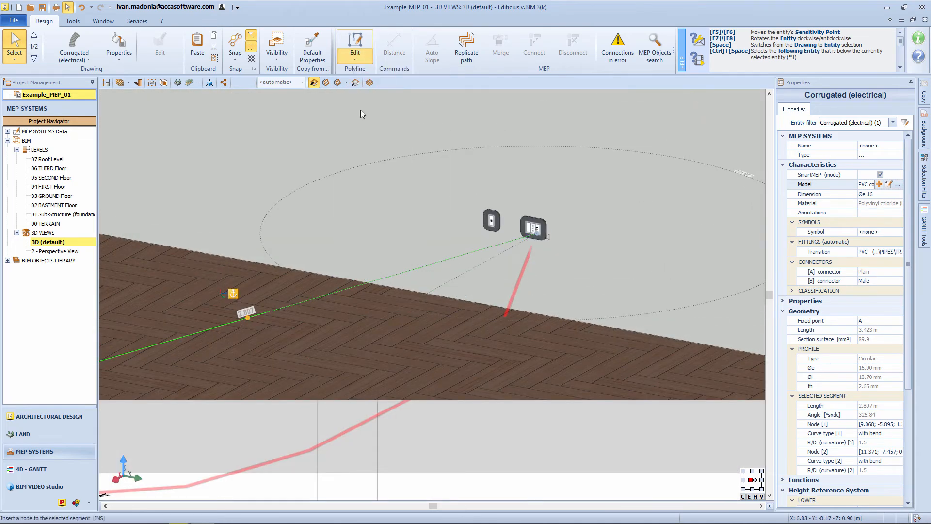
left_click(539, 315)
Step: Insert a second node in the remaining pipe segment and place it level with the floor outlet tower, squaring off the run
left_click(225, 362)
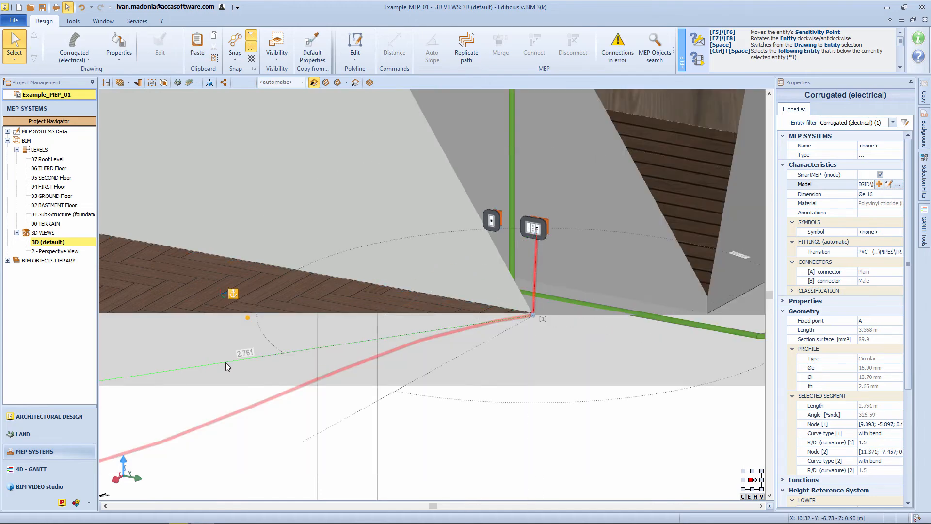
left_click(354, 56)
left_click(360, 110)
middle_click_drag(321, 262, 339, 320, "shift")
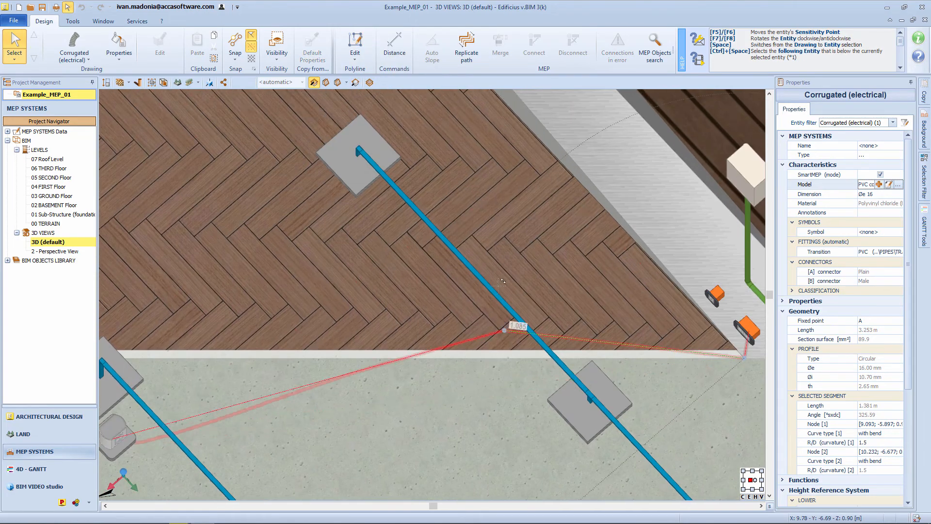
left_click(522, 125)
Step: Insert a third node in the pipe segment that leads to the floor outlet tower and position it beneath the floor
middle_click_drag(490, 221, 468, 174, "shift")
middle_click_drag(468, 174, 517, 248)
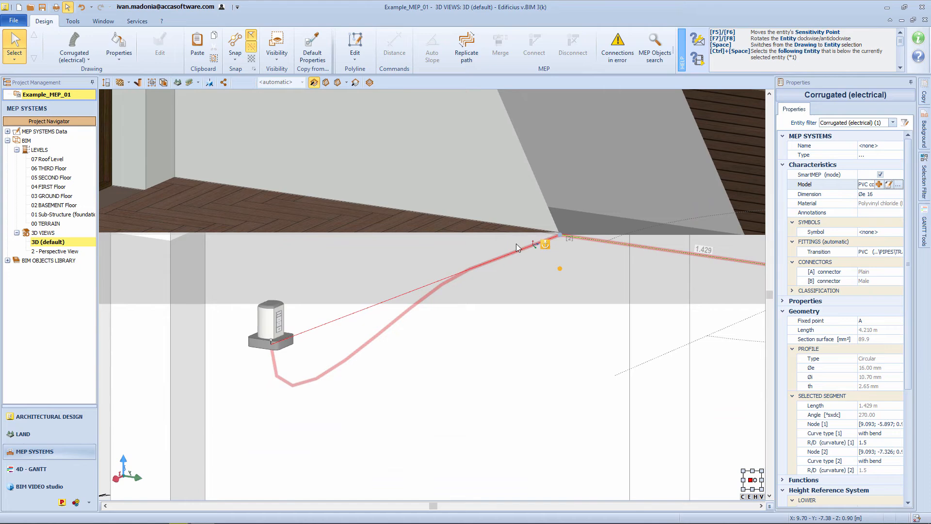
left_click(409, 295)
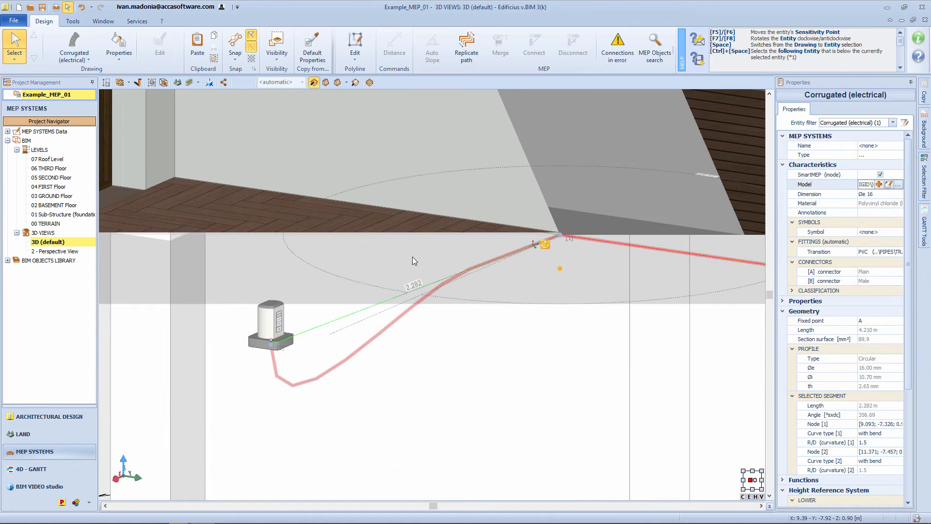
left_click(355, 48)
left_click(384, 112)
left_click(414, 289)
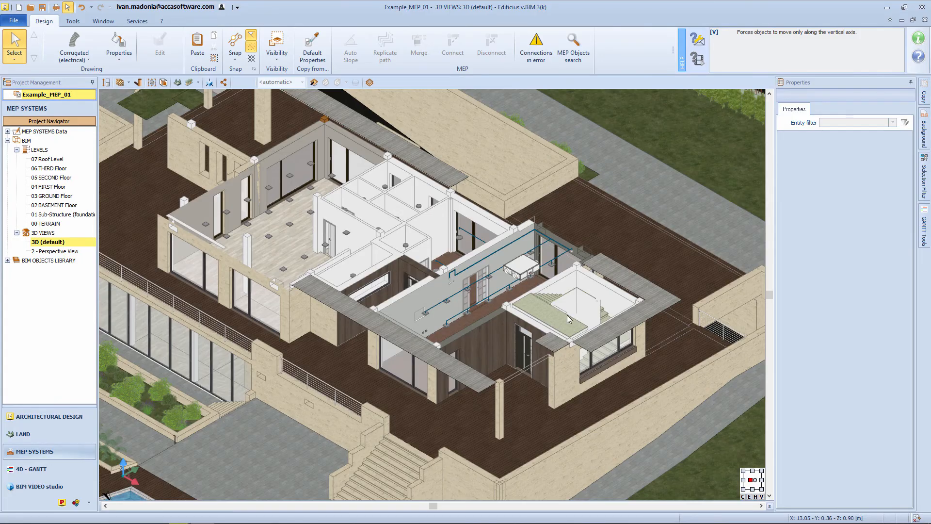
Step: Draw a Øe 16 PVC corrugated pipe from the black connector on the ventilation unit's control panel to the side of the wall junction box
scroll(566, 316, "up", 10)
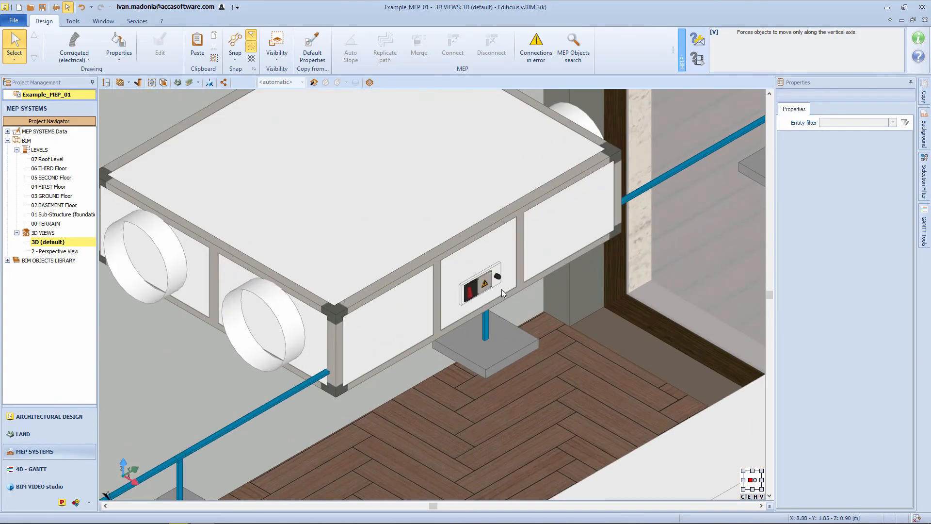
left_click(55, 41)
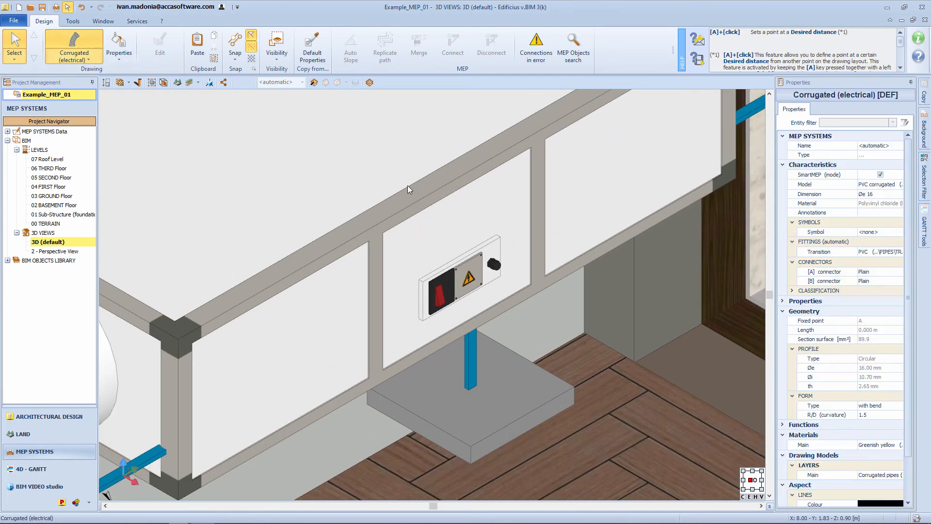
left_click(499, 265)
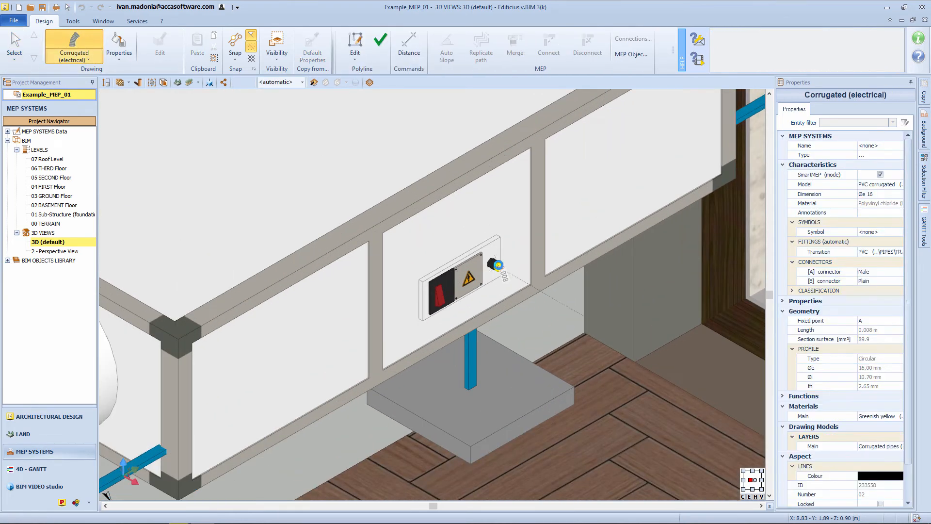
scroll(498, 267, "down", 3)
middle_click_drag(661, 230, 227, 432)
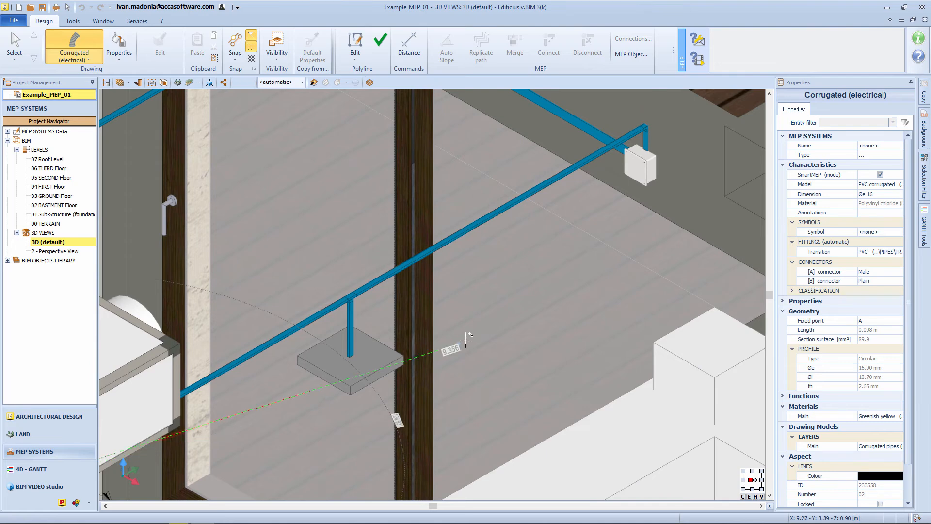
left_click(656, 166)
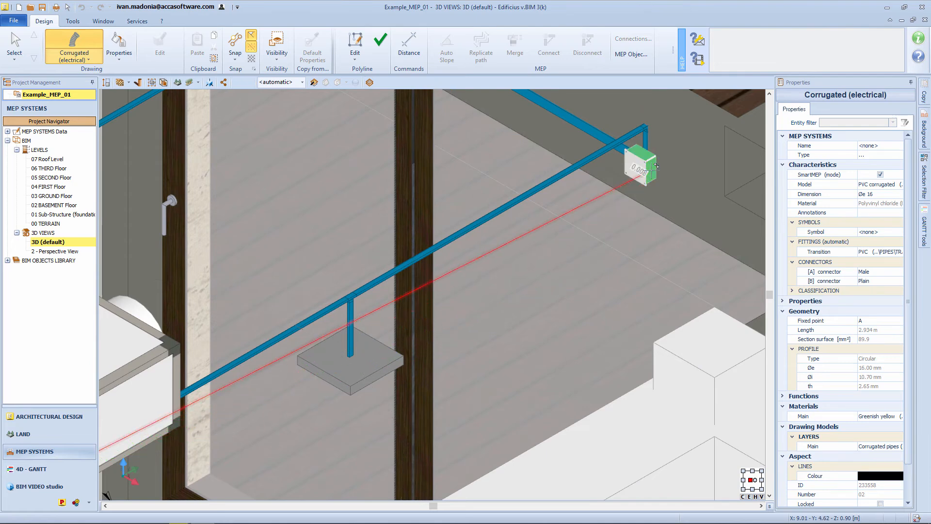
left_click(381, 41)
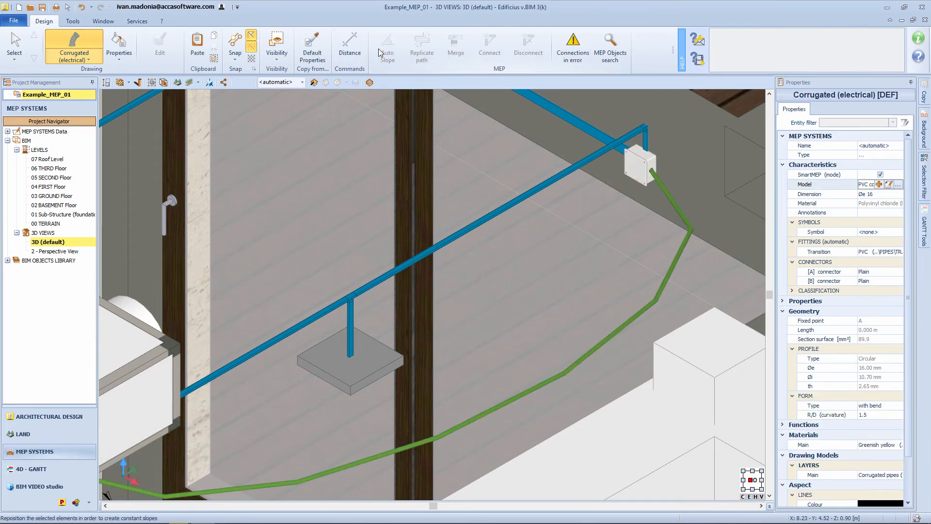
Step: Reroute the ventilation unit's corrugated pipe in plan view by adding nodes, so it turns square corners beside the junction box
left_click(153, 83)
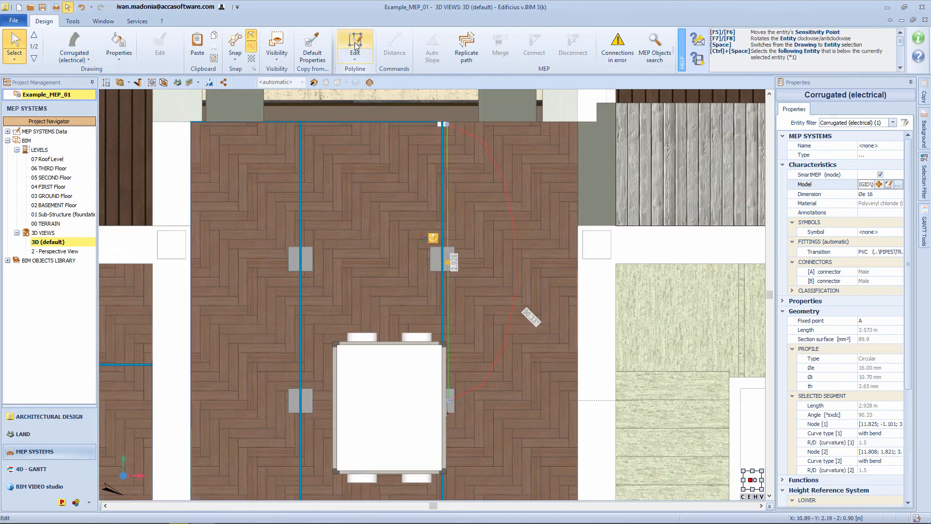
left_click(355, 48)
left_click(374, 95)
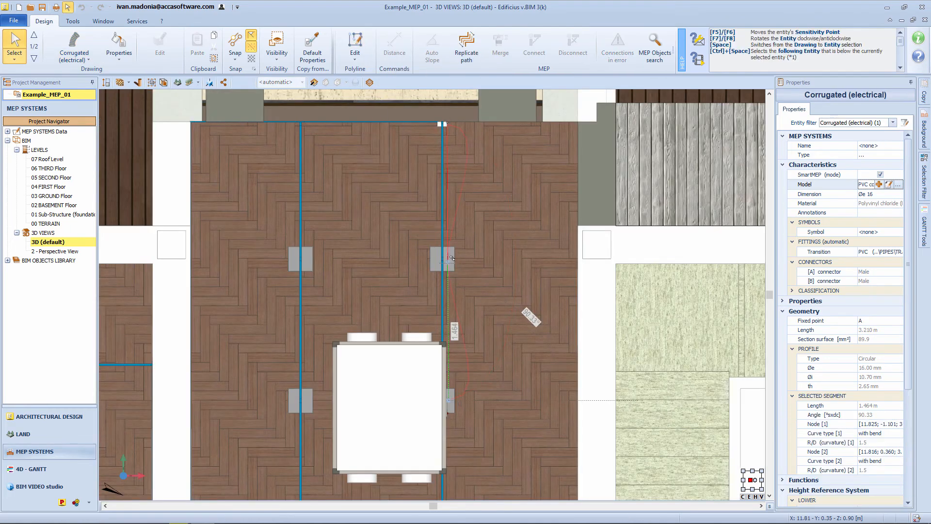
left_click_drag(447, 263, 462, 124)
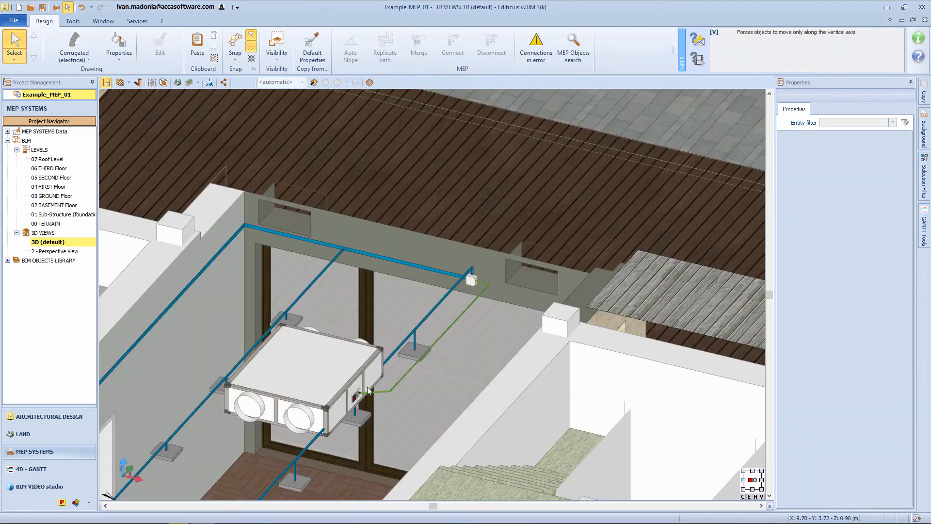
Step: Make the hidden Ventilation MEP system visible again around the ceiling unit
scroll(354, 393, "up", 6)
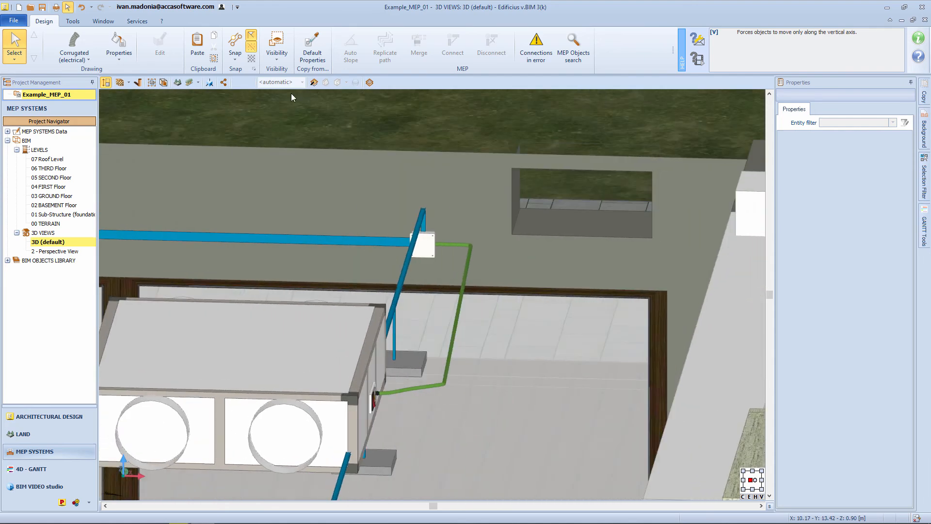
left_click(278, 52)
mouse_move(320, 462)
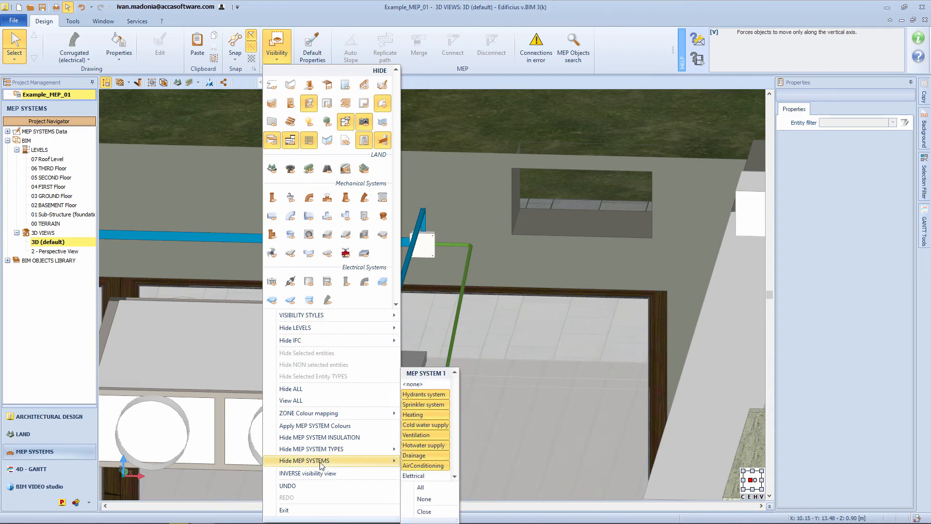
left_click(432, 437)
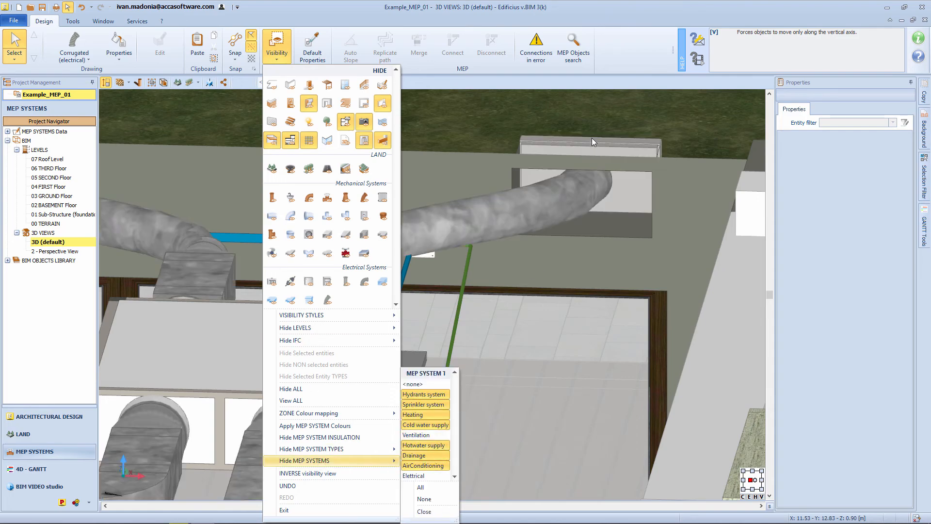
left_click(555, 130)
Step: Examine where the 20x10 duct between the two ceiling devices meets the cylindrical ventilation element
right_click_drag(320, 398, 241, 407)
middle_click_drag(242, 407, 453, 459)
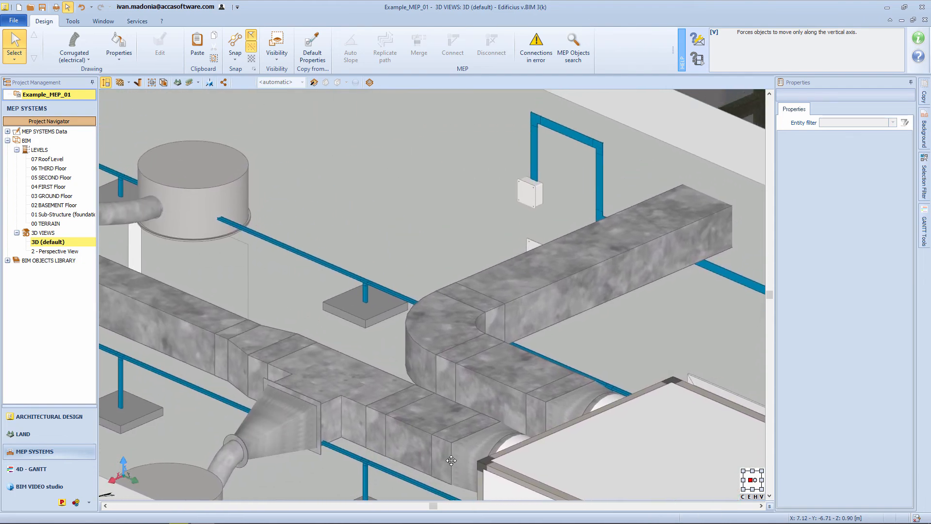
scroll(452, 458, "down", 1)
scroll(214, 241, "up", 2)
middle_click_drag(214, 242, 309, 340)
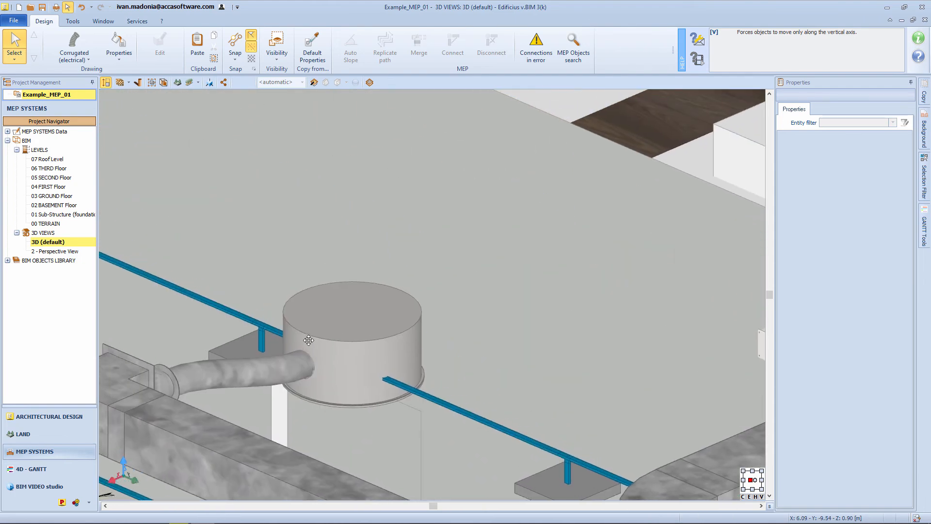
left_click(263, 327)
right_click_drag(319, 348, 346, 352)
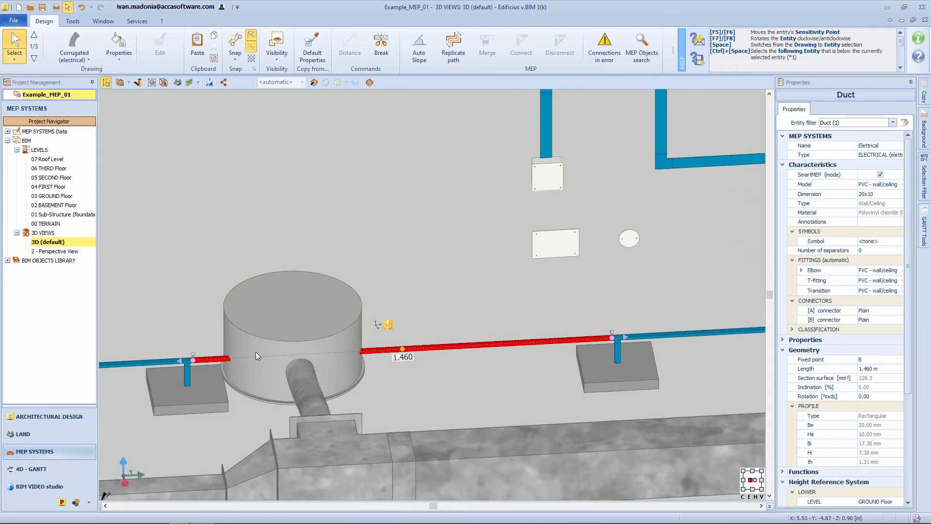
left_click(429, 323)
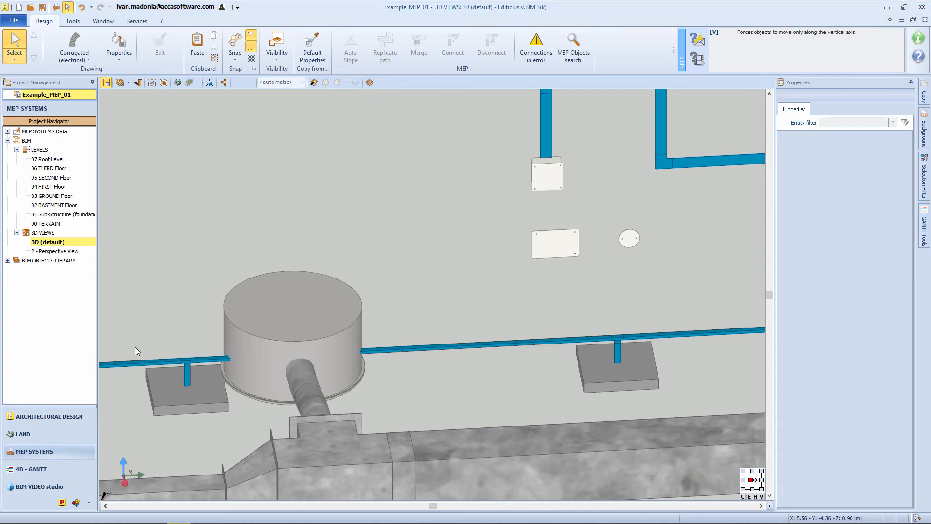
Step: Shorten the duct segment crossing the cylindrical element to 0.100 m, and break the adjoining 1.360 m segment in half
left_click(394, 357)
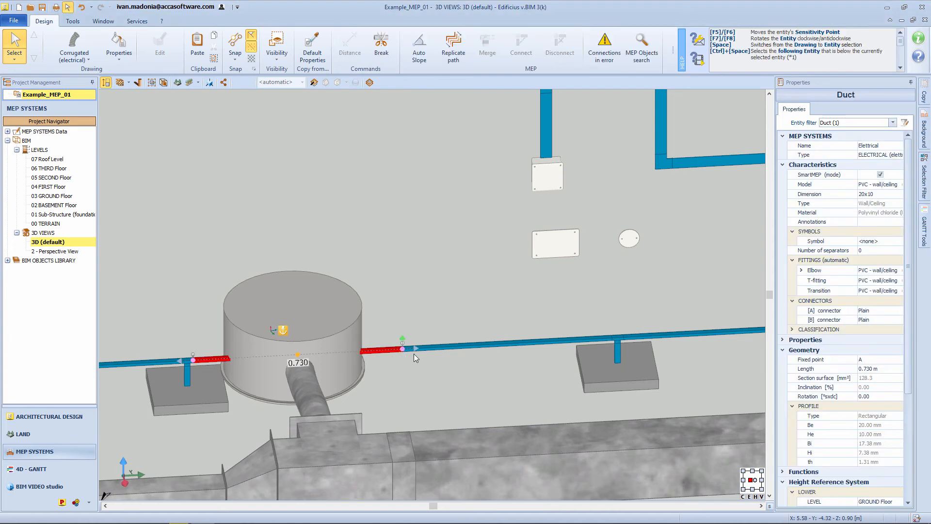
left_click_drag(415, 351, 217, 342)
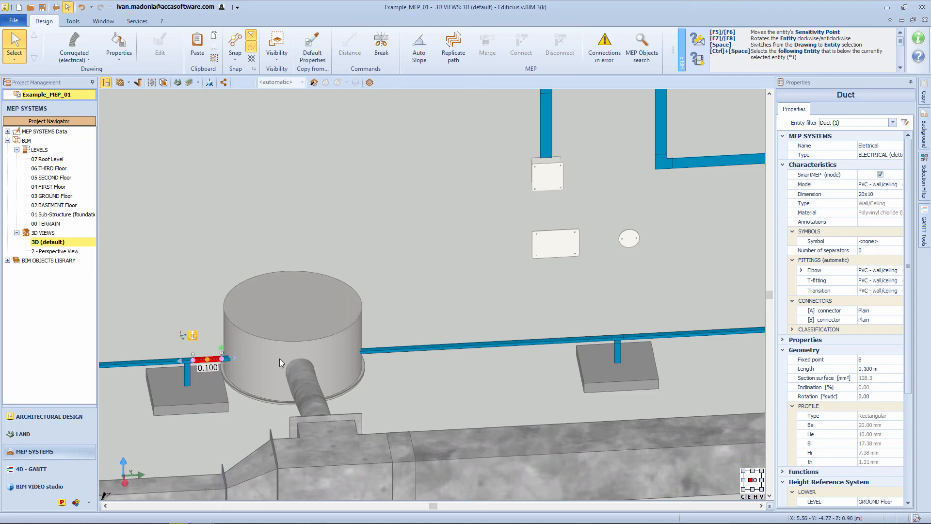
left_click(408, 349)
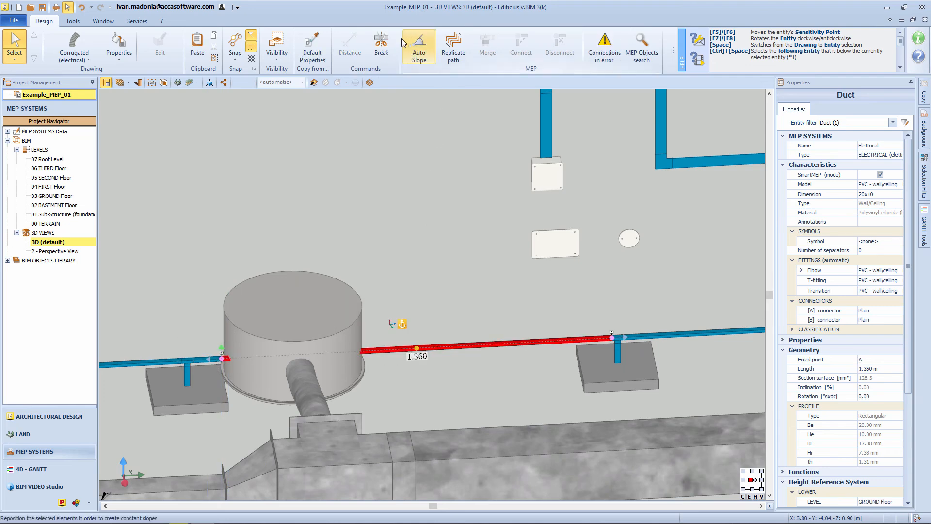
left_click(382, 44)
Step: Delete the 0.680 m duct half that passes through the cylindrical ventilation element
left_click(402, 353)
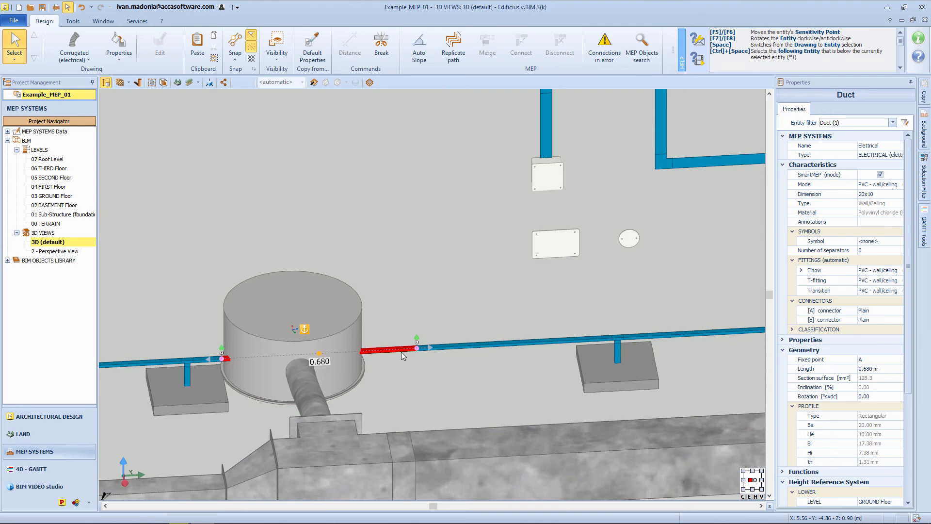
right_click(402, 353)
left_click(437, 446)
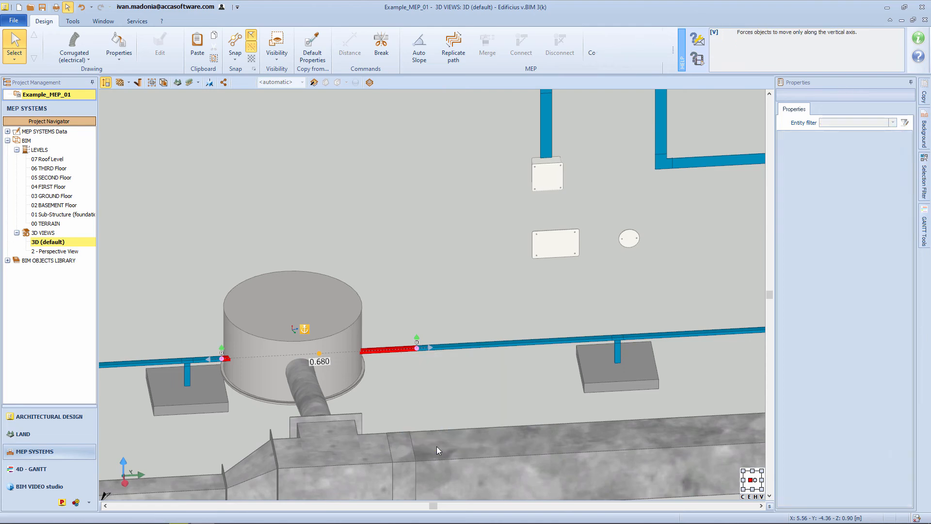
Step: Copy the default properties from the remaining 20x10 duct and draw a rectangular detour up, across and down around the cylinder, rejoining both open ends
left_click(313, 42)
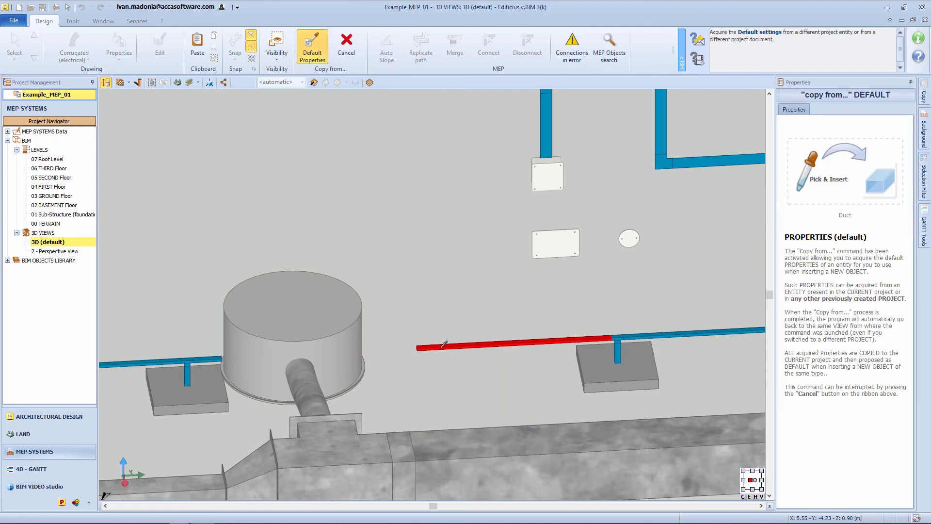
left_click(425, 344)
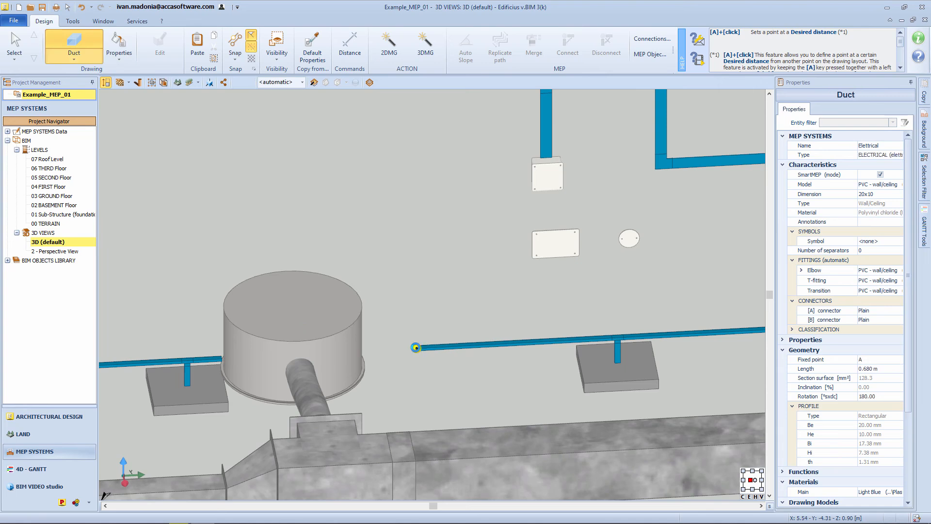
left_click(416, 348)
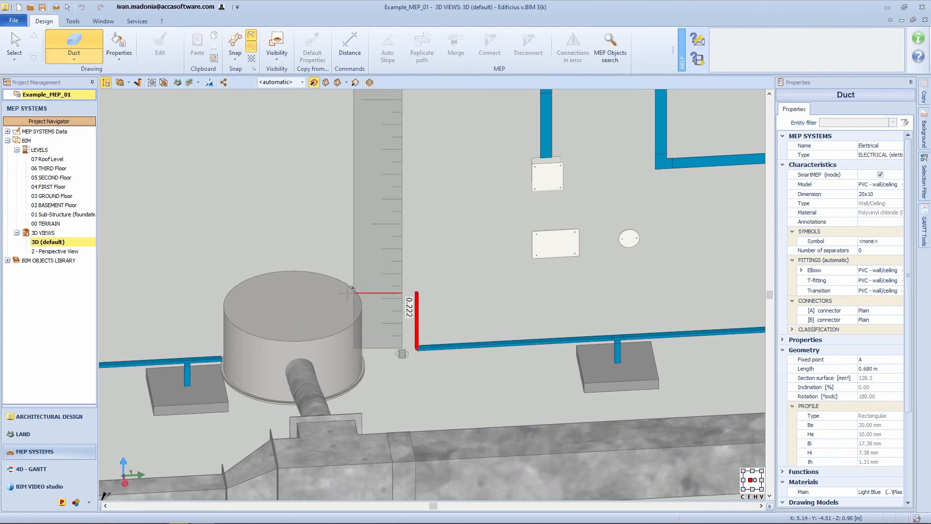
middle_click_drag(414, 293, 414, 282)
left_click(417, 277)
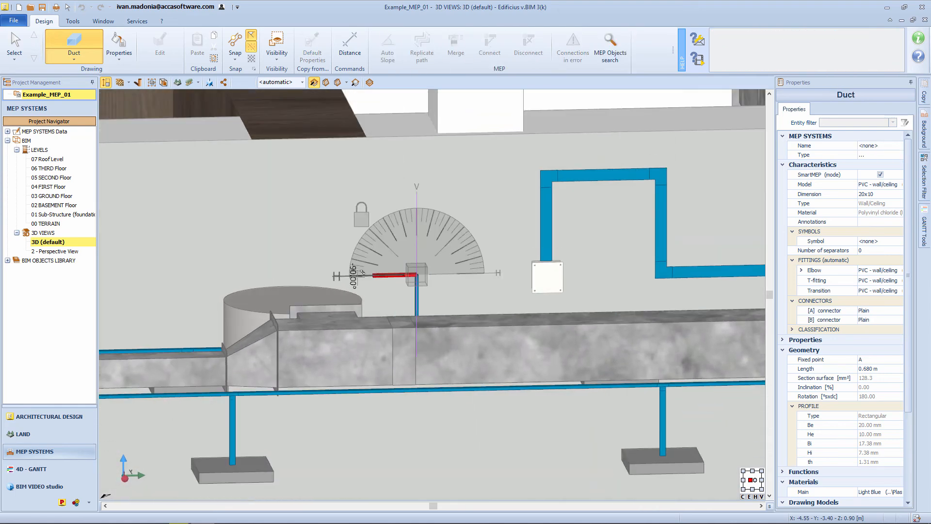
middle_click_drag(223, 276, 221, 291)
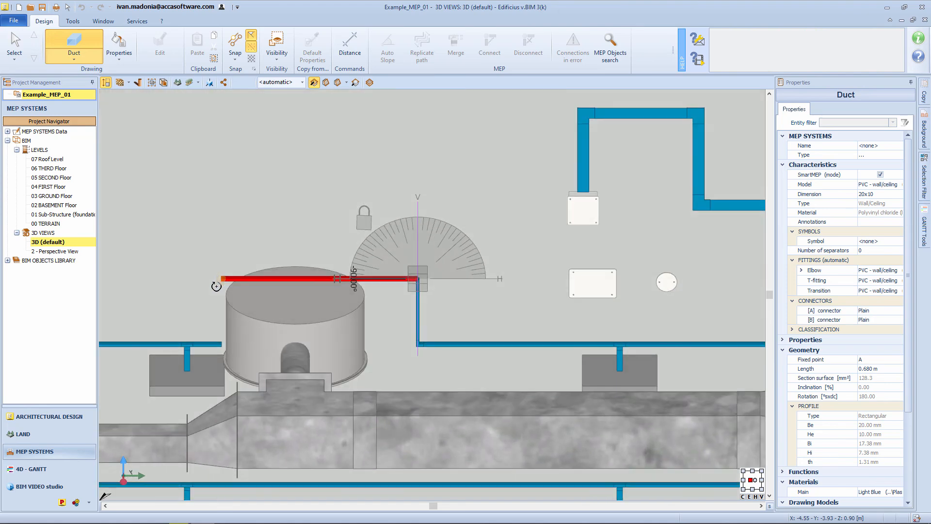
left_click(222, 344)
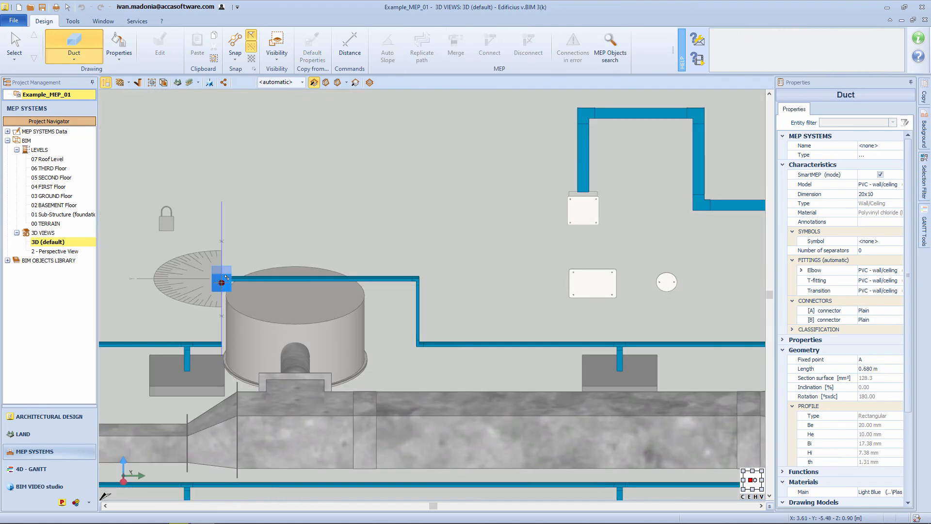
left_click(222, 343)
key("Escape")
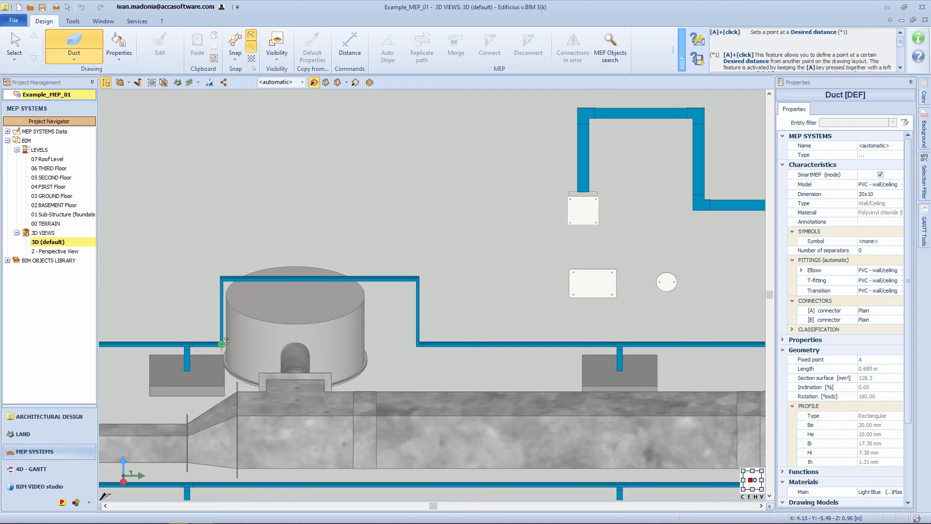
Step: Examine the electrical routing alongside the ventilation ducts throughout the floor in the 3D view
scroll(242, 333, "down", 3)
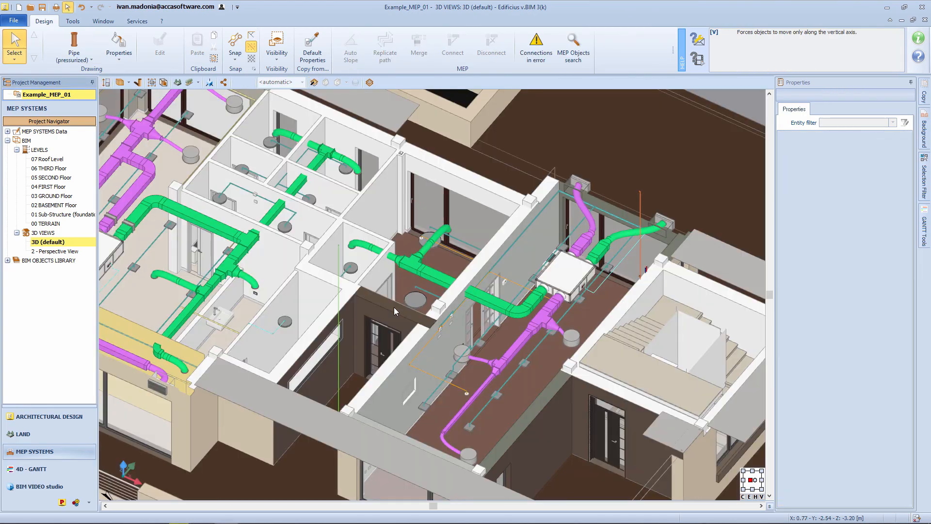
middle_click_drag(209, 310, 253, 340)
scroll(254, 340, "up", 6)
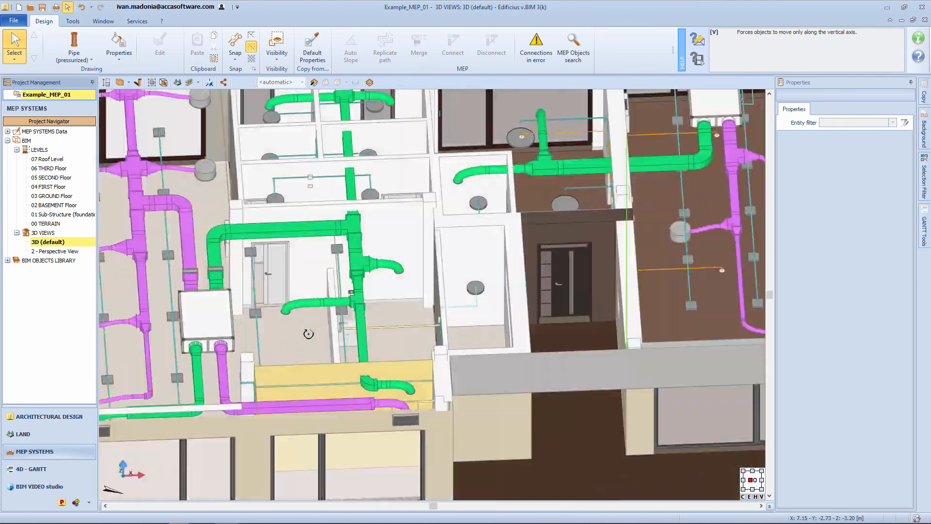
middle_click_drag(308, 334, 284, 329)
middle_click_drag(290, 292, 333, 364)
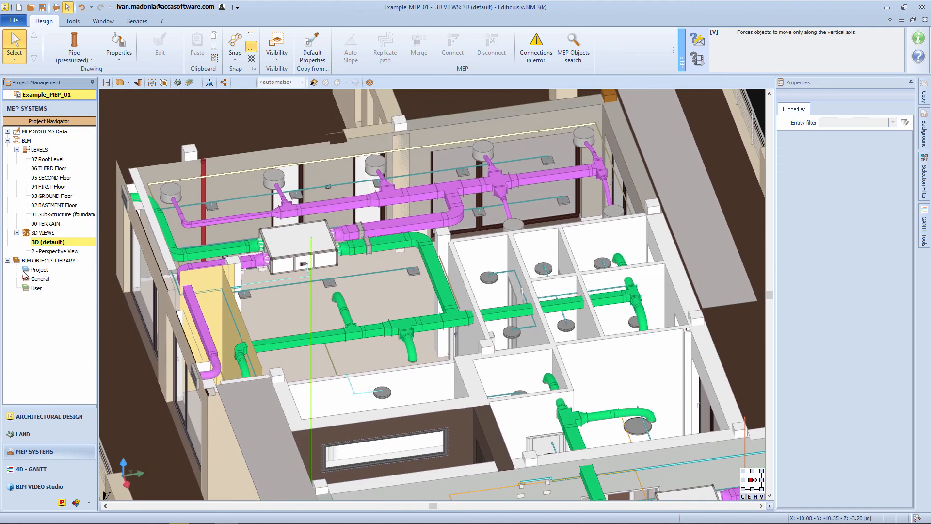
Step: Look through the pipes, corrugated pipes, T-fittings and transition fittings in the project's electrical systems object library
double_click(43, 270)
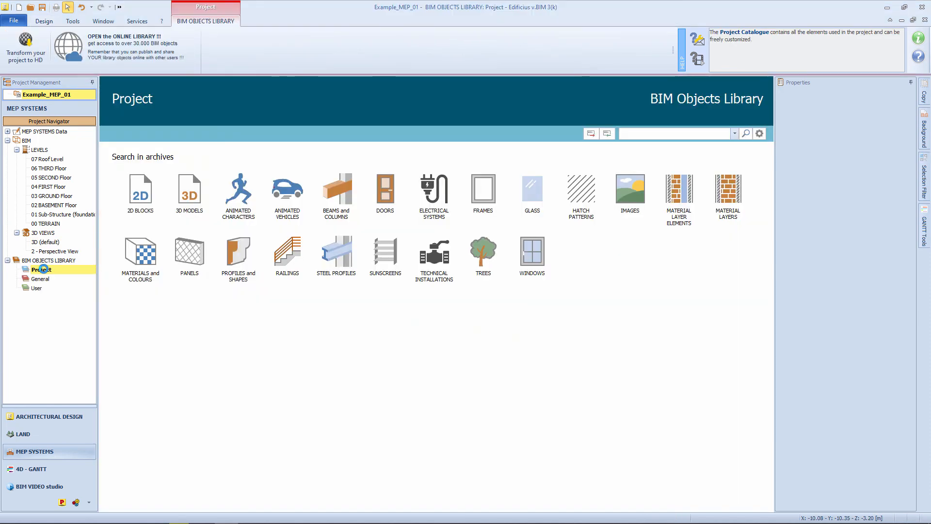
left_click(434, 190)
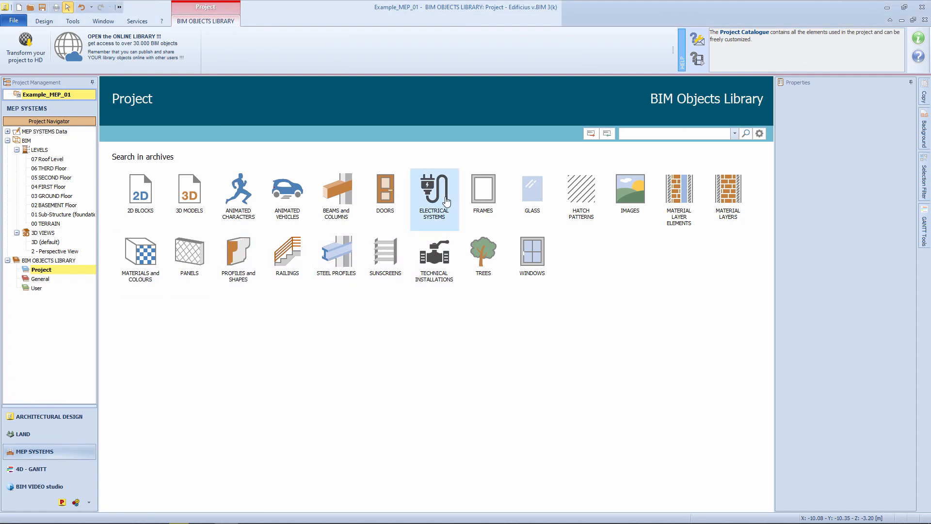
left_click(107, 149)
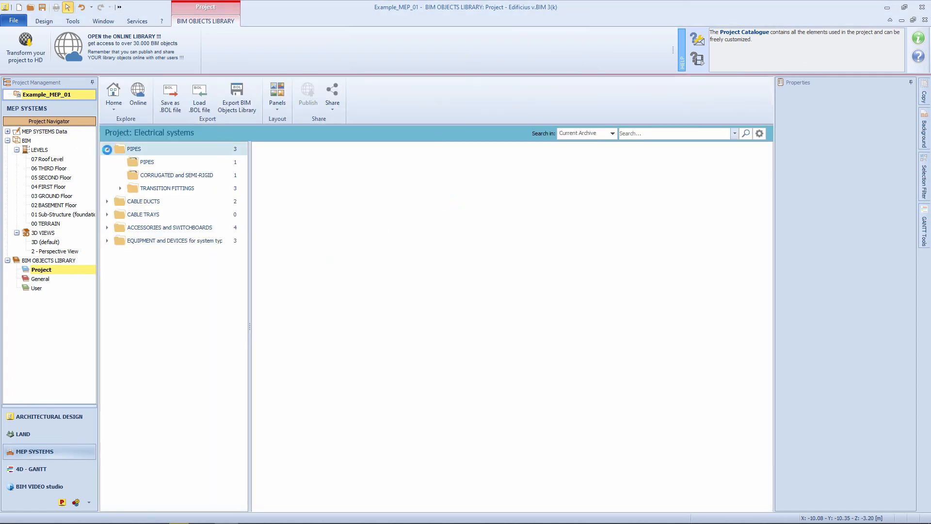
left_click(141, 162)
left_click(188, 178)
left_click(192, 189)
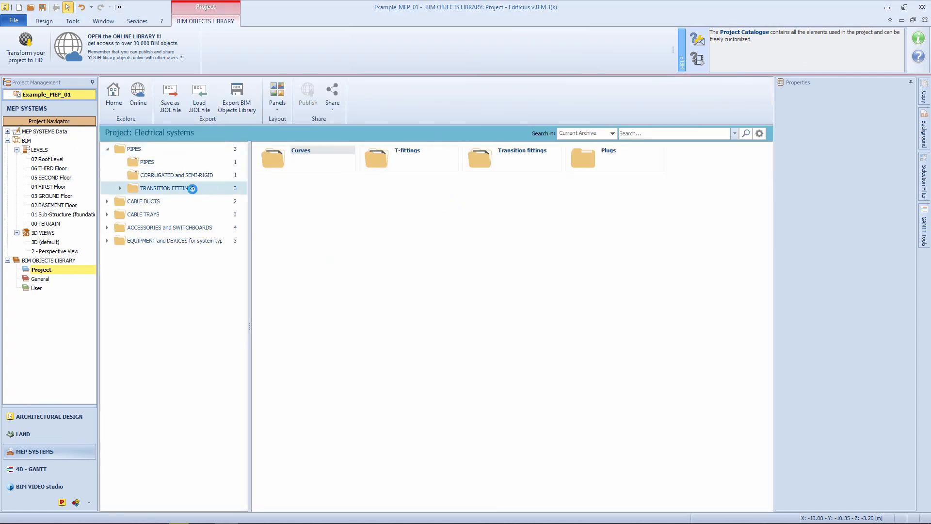
left_click(120, 188)
left_click(181, 215)
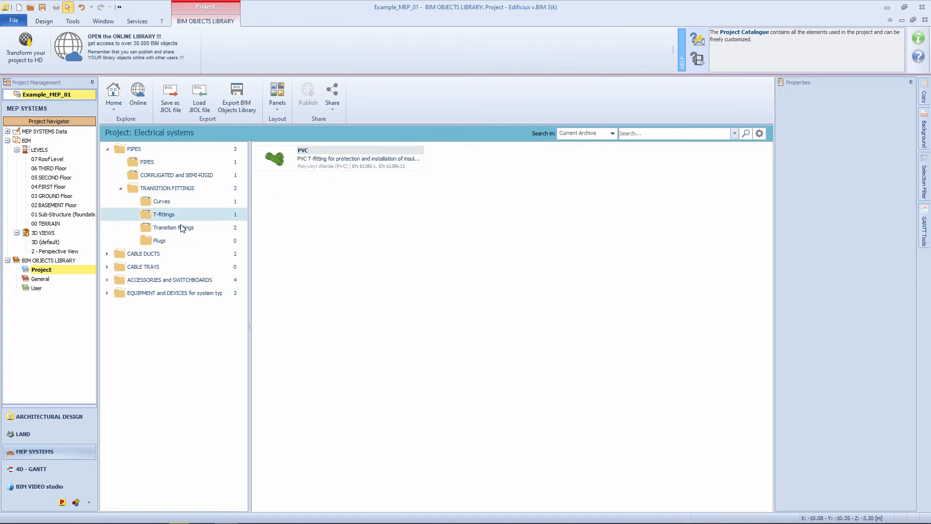
left_click(179, 228)
Step: Review the cable ducts and their T-fittings in the project's electrical systems library
left_click(107, 253)
left_click(163, 268)
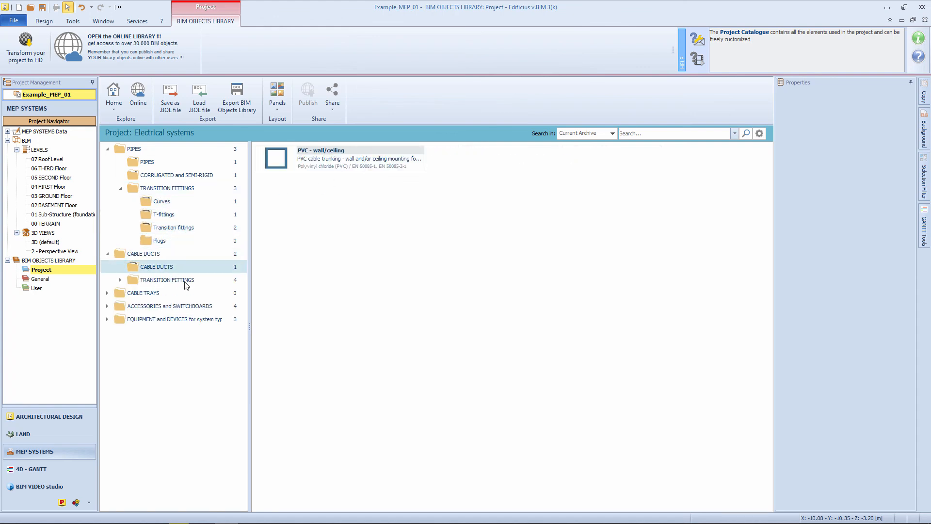
left_click(218, 281)
double_click(369, 170)
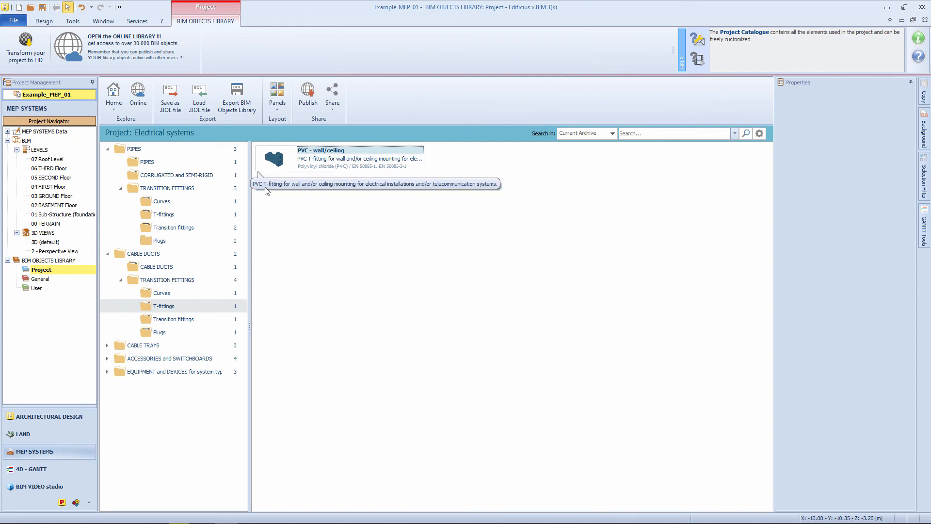
Step: Review the junction boxes and electric switchboards under accessories and switchboards in the project library
left_click(165, 359)
double_click(301, 165)
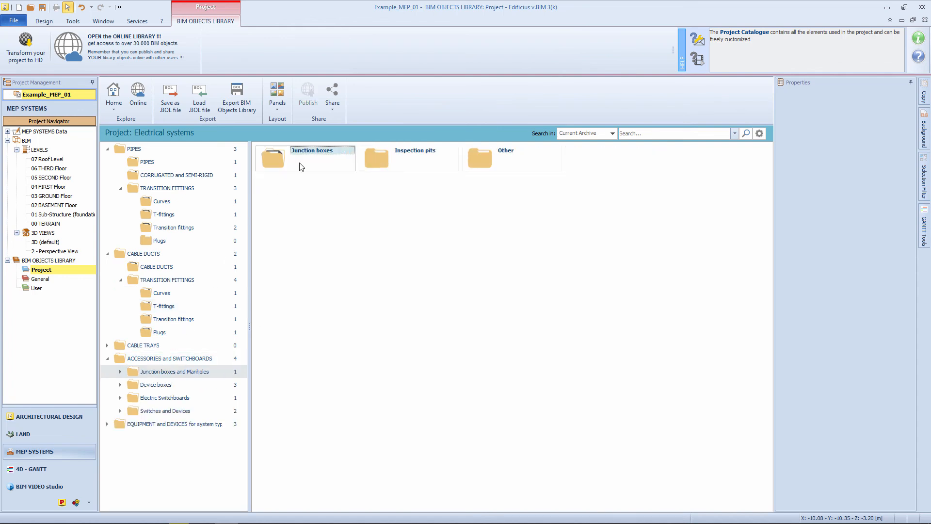
double_click(377, 168)
left_click(183, 386)
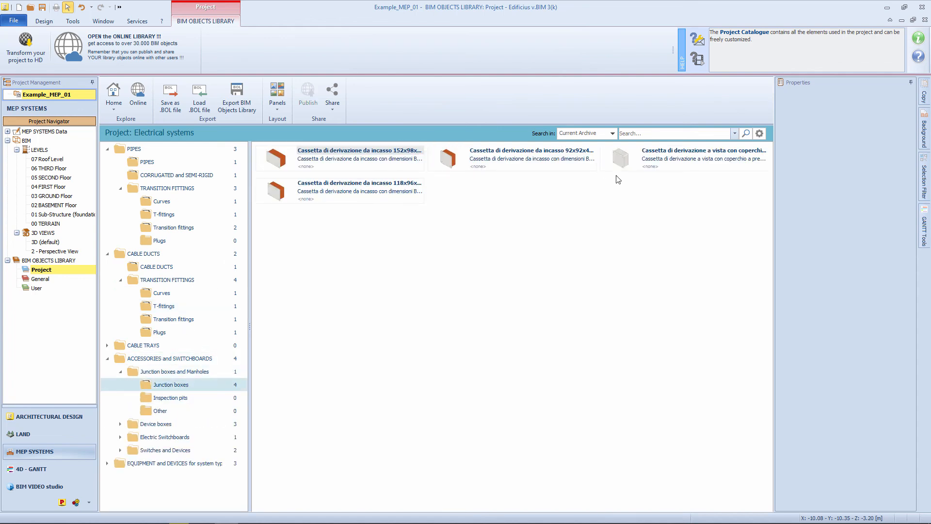
left_click(121, 438)
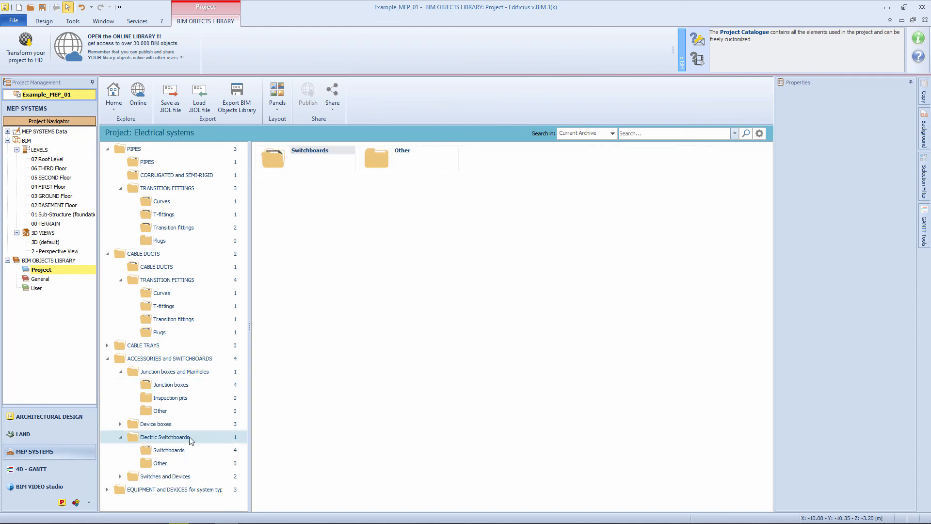
double_click(285, 166)
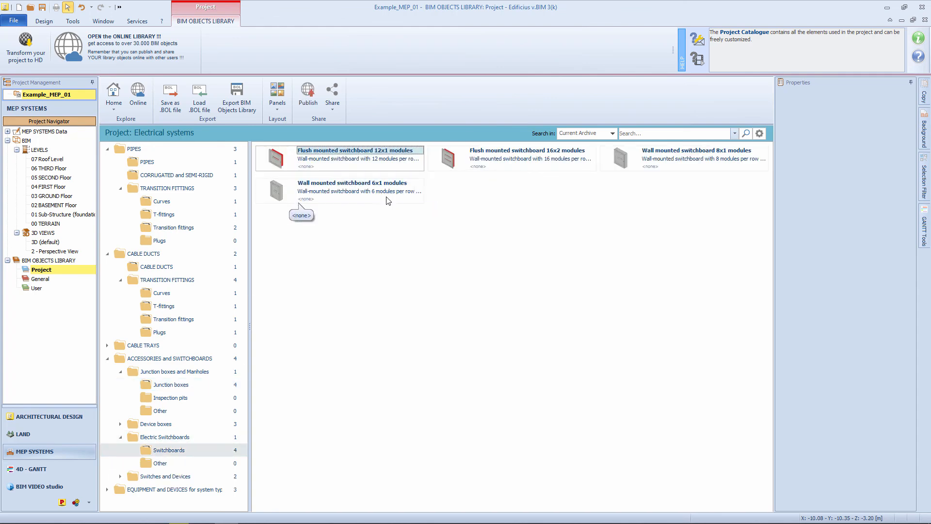